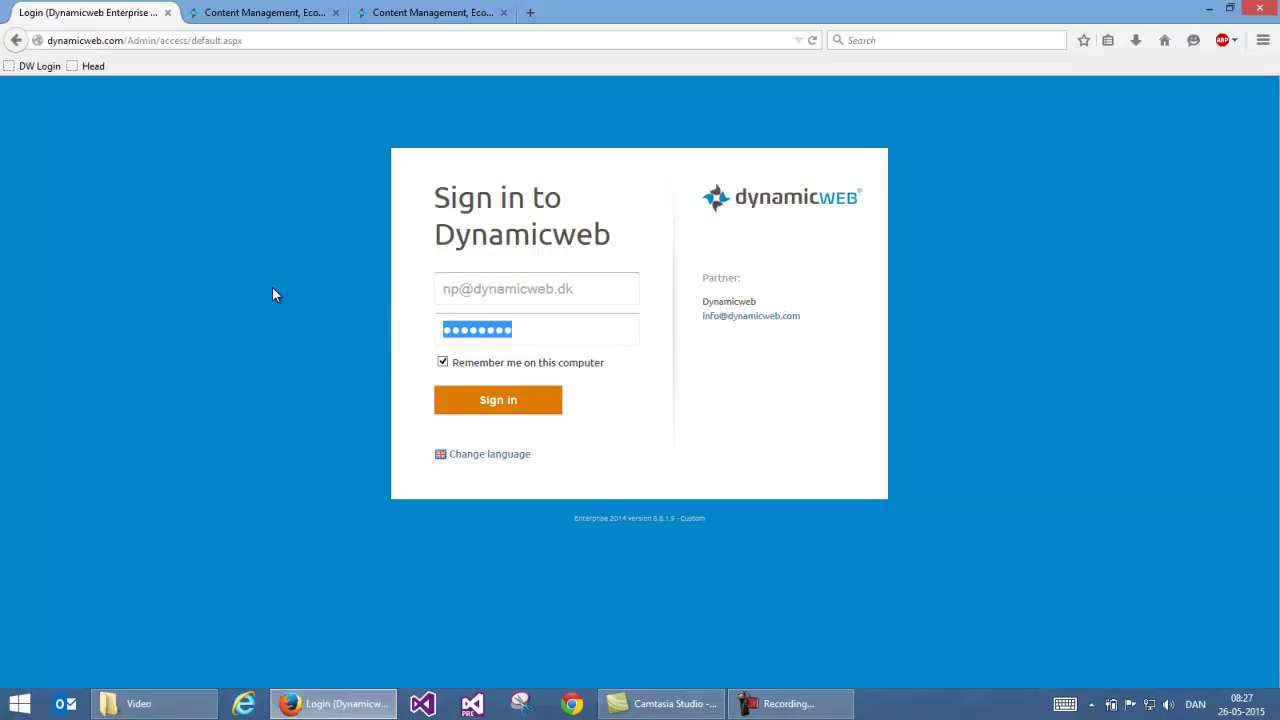
# View the public home page, sign in to the Dynamicweb administration, and look through the list of websites.
pyautogui.click(292, 20)
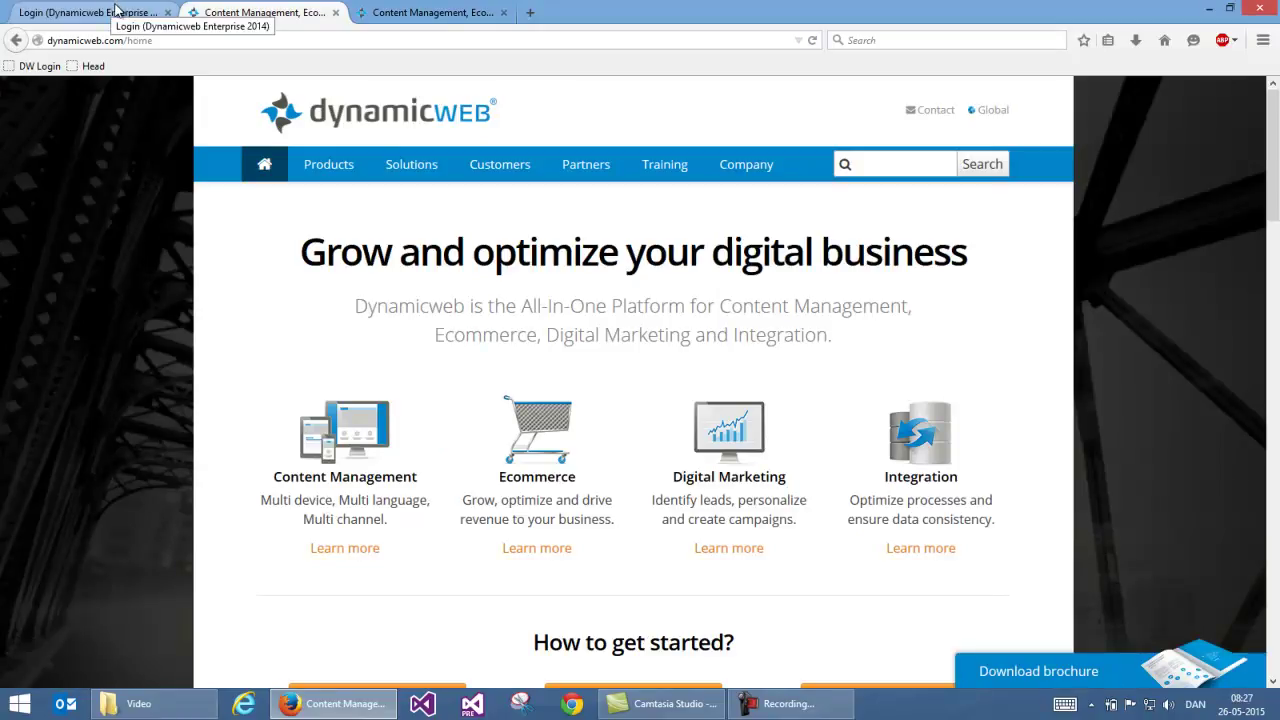
pyautogui.click(114, 18)
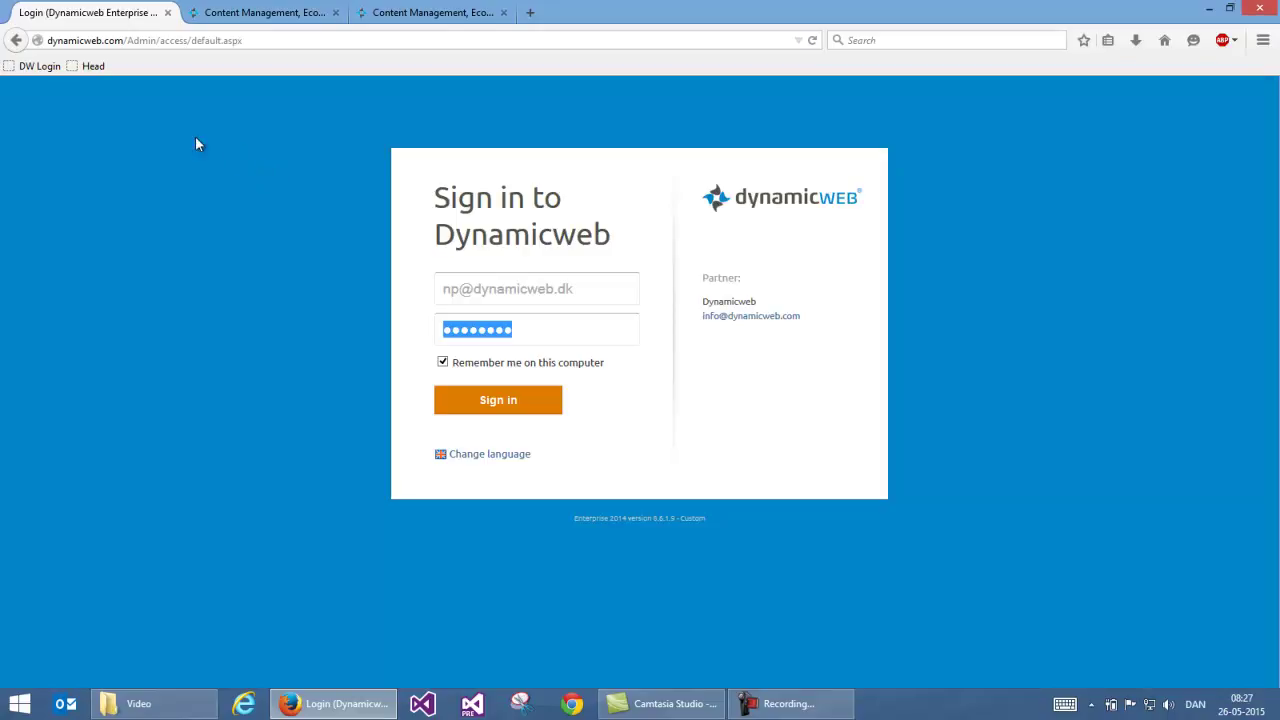
pyautogui.click(42, 67)
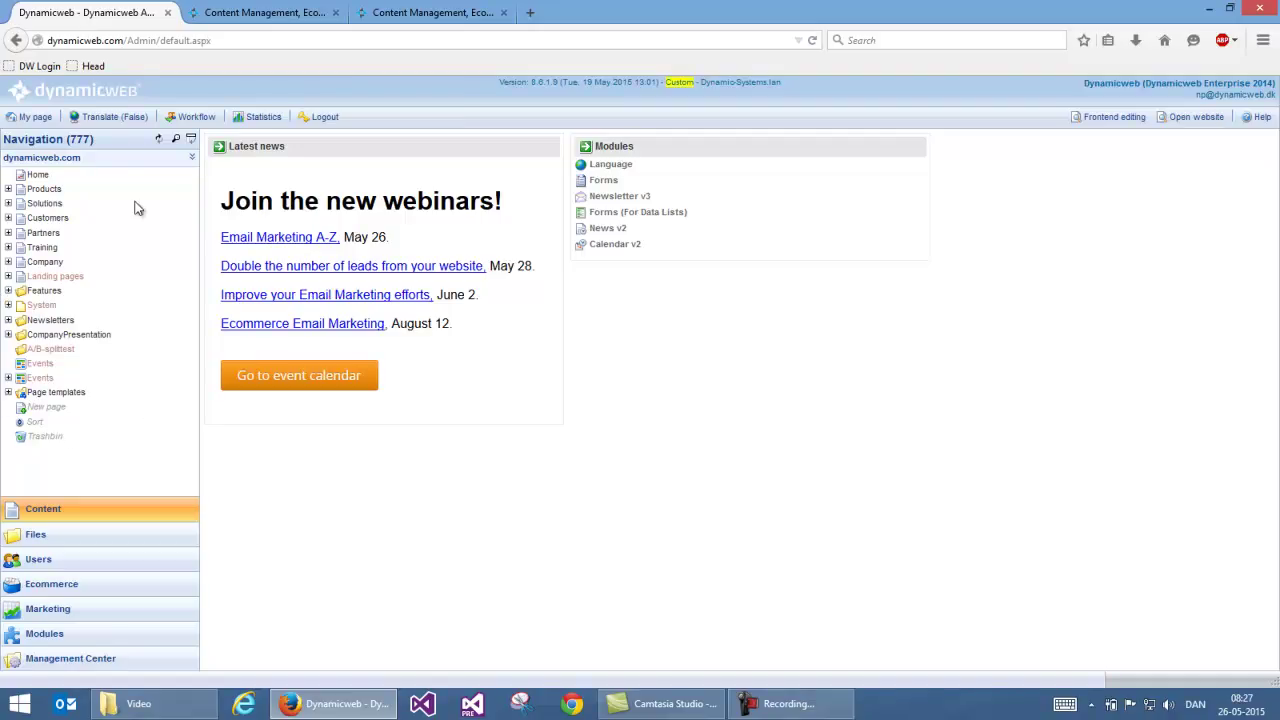
pyautogui.click(93, 163)
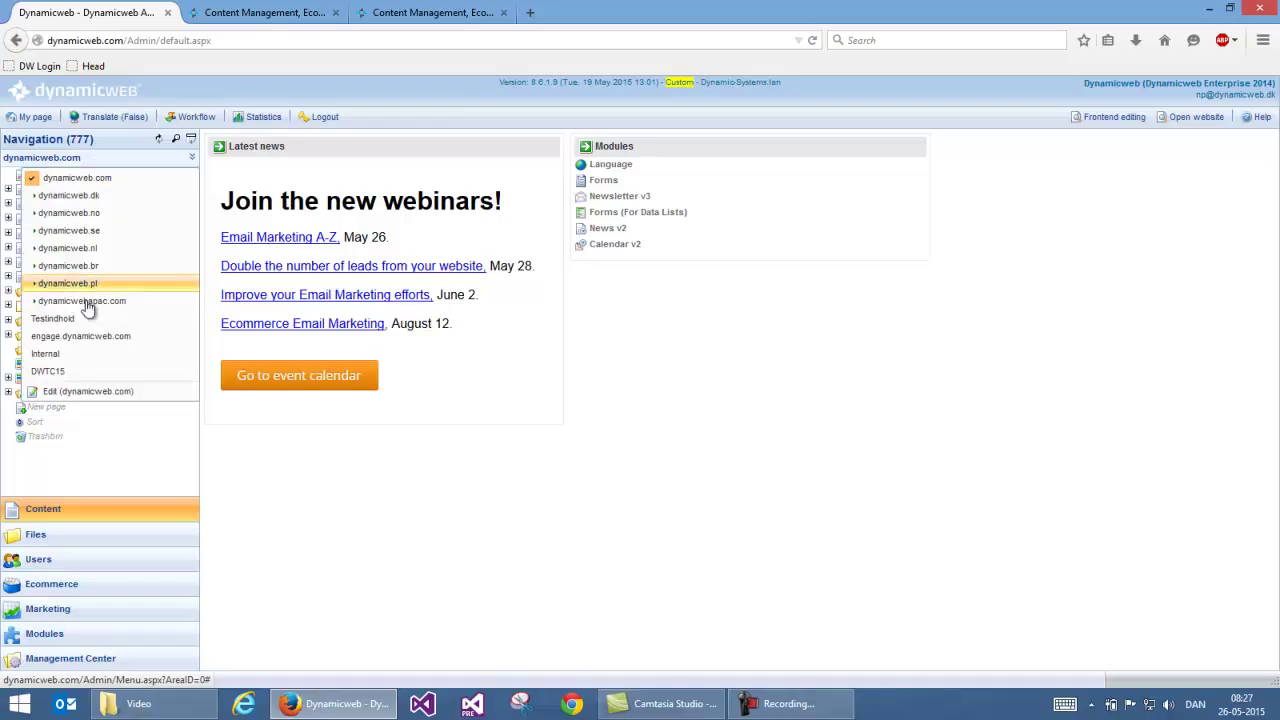
pyautogui.click(84, 458)
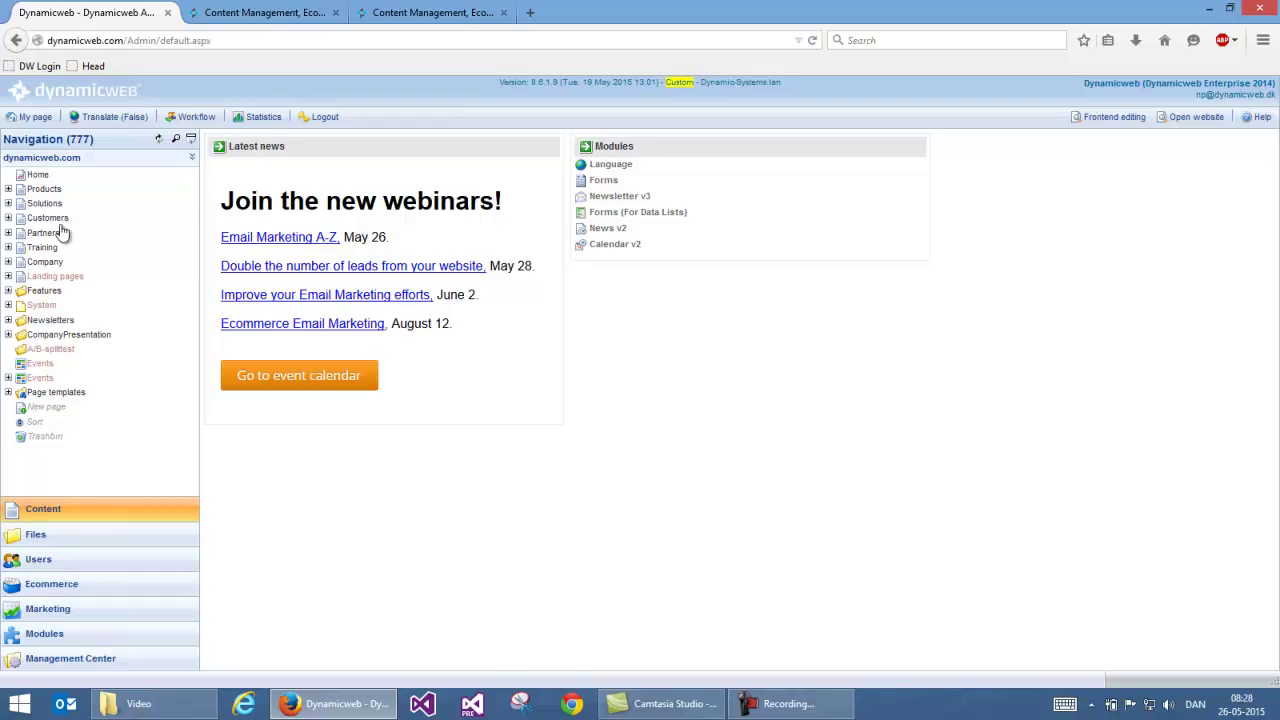
# Open the Company page in the page tree and inspect its Events subpages and available page commands.
pyautogui.click(10, 261)
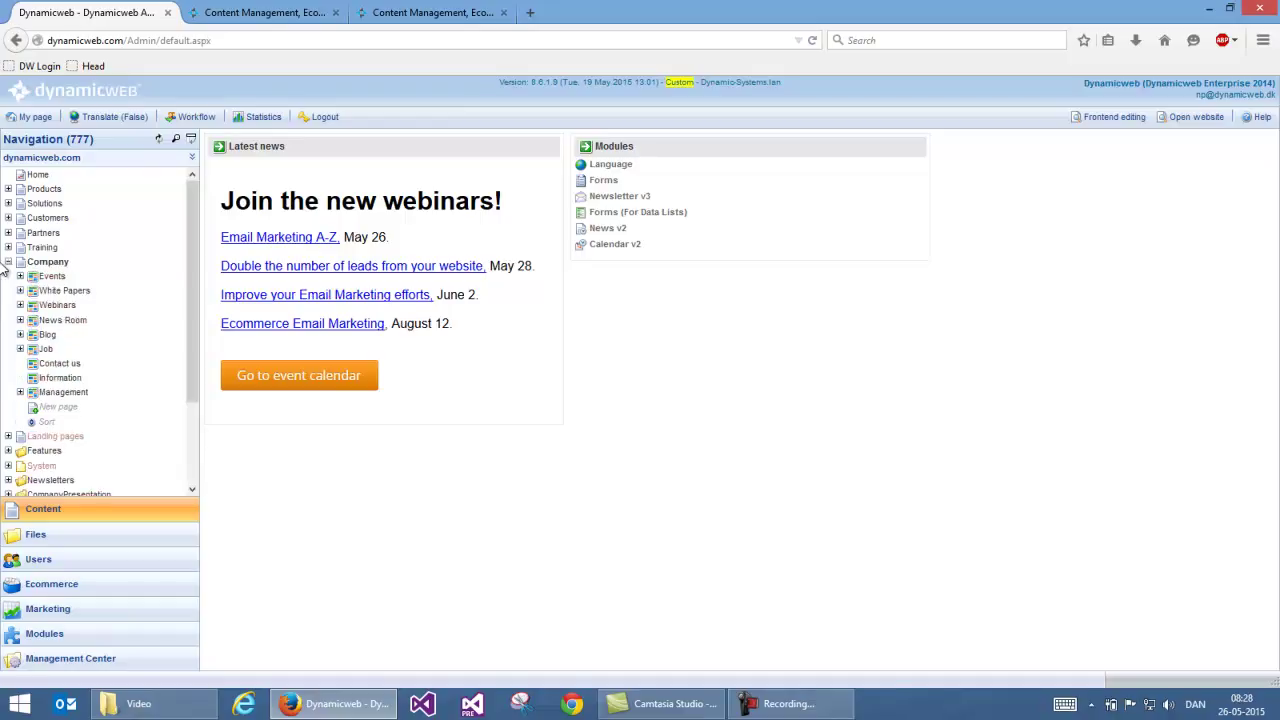
pyautogui.click(21, 277)
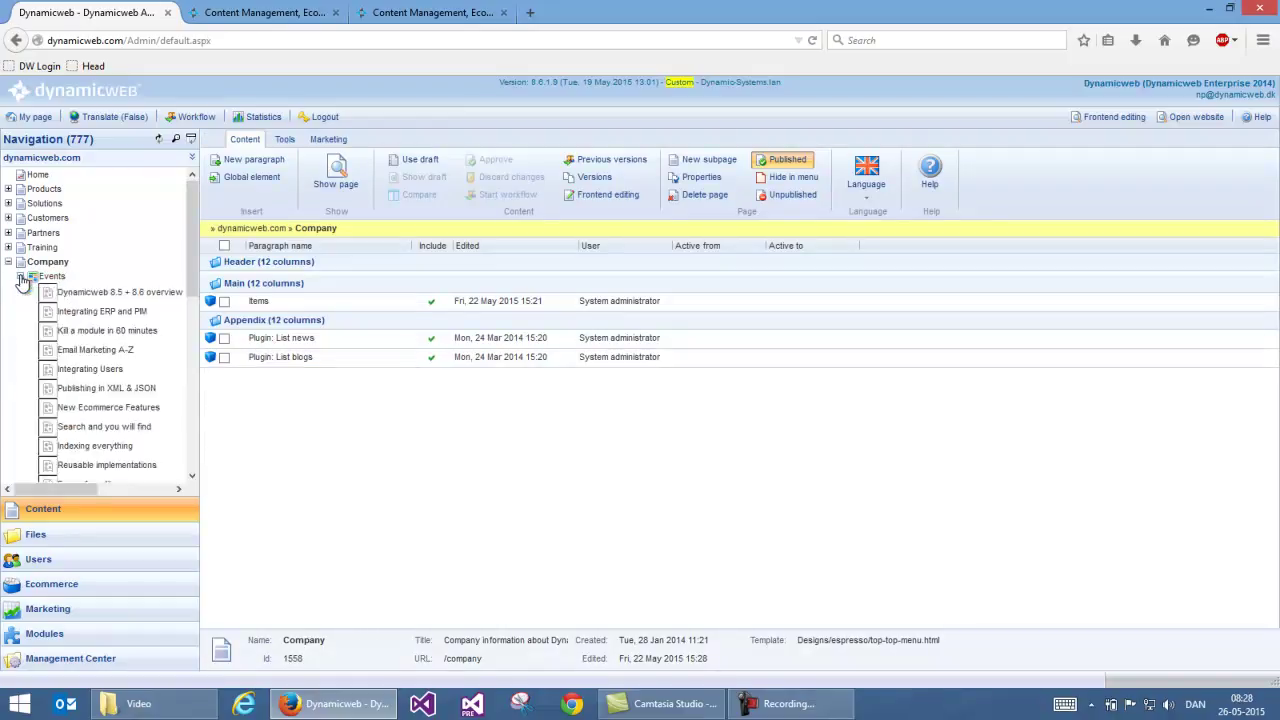
pyautogui.click(21, 277)
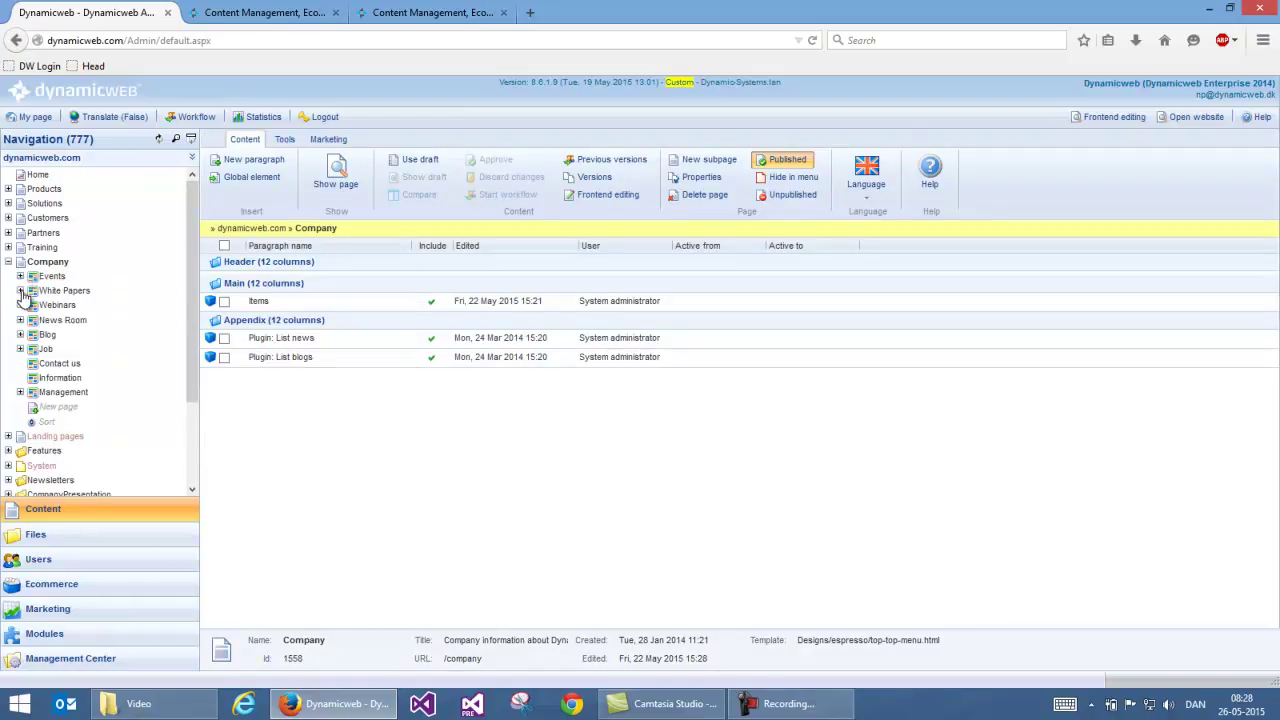
pyautogui.rightClick(45, 264)
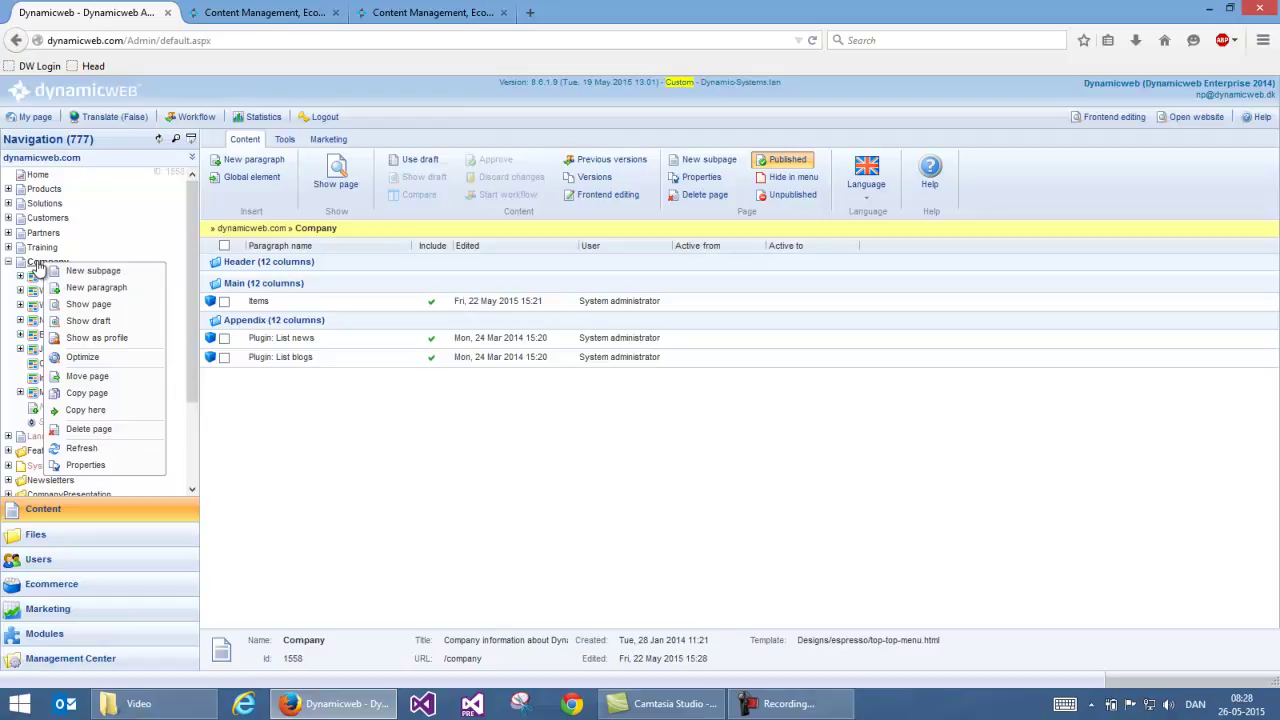
pyautogui.click(38, 269)
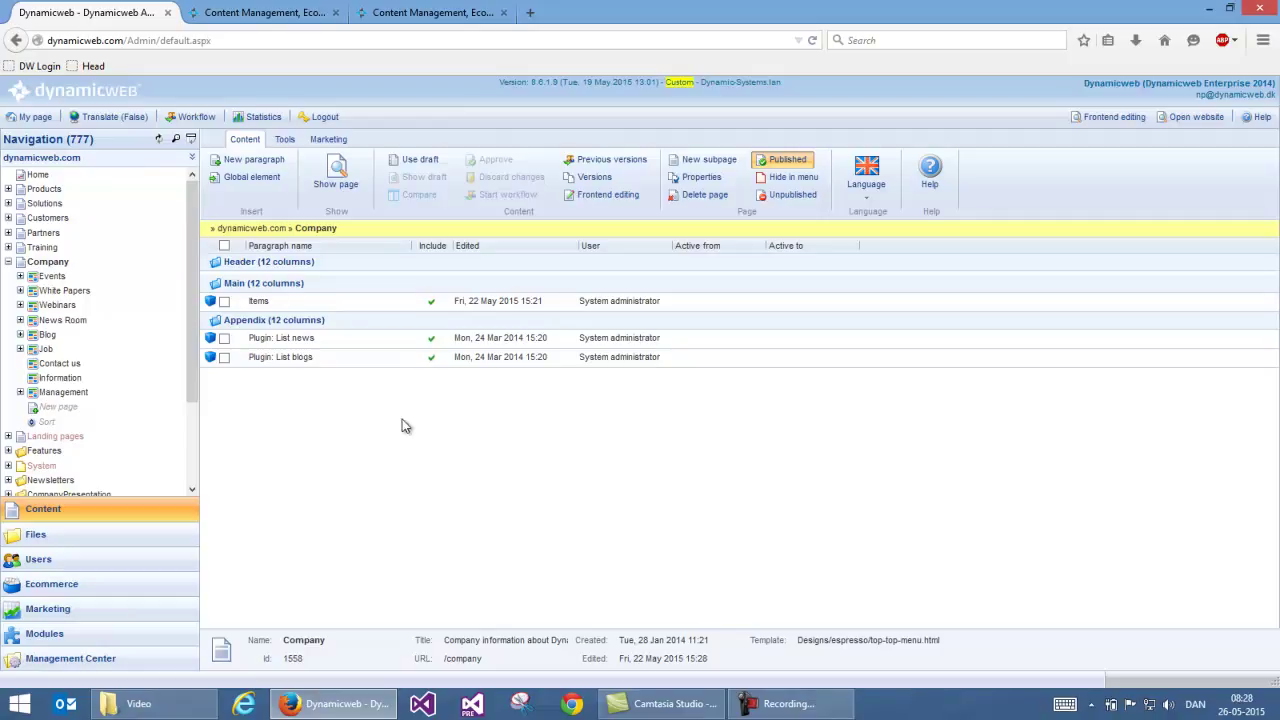
# View the Items paragraph of the Company page in the editor and close it without changes.
pyautogui.click(258, 300)
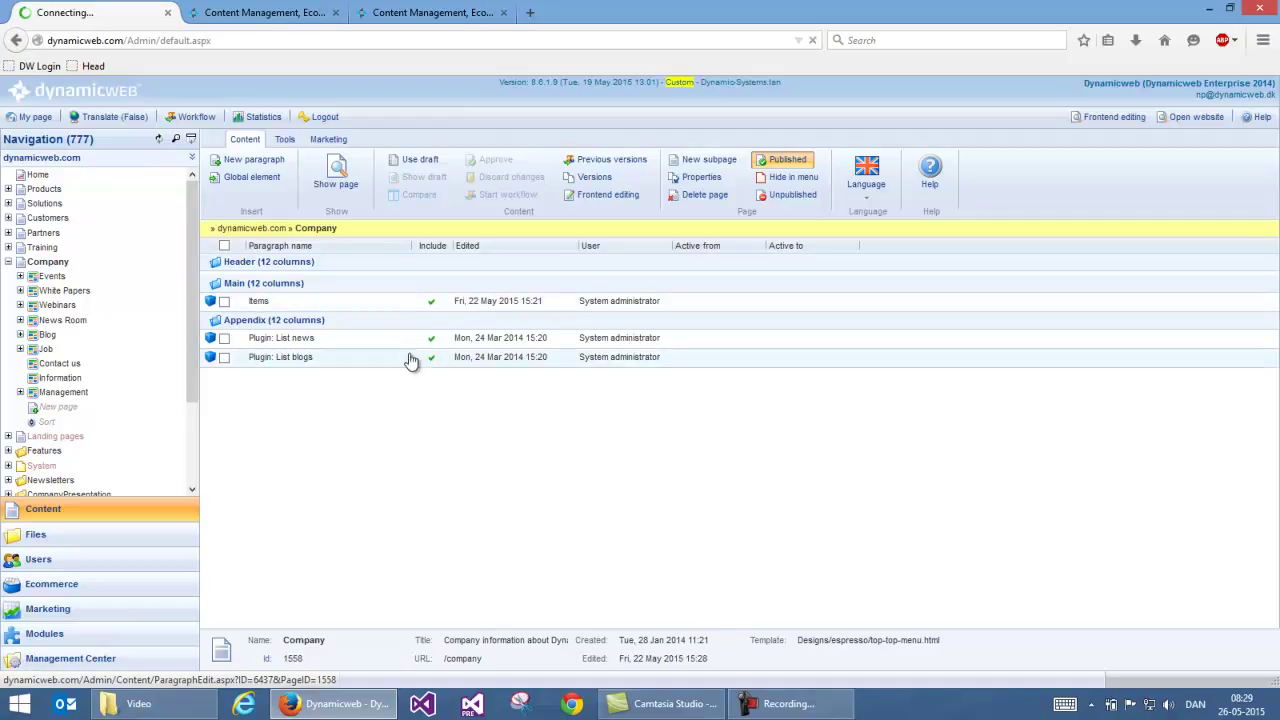
pyautogui.click(234, 400)
pyautogui.click(383, 432)
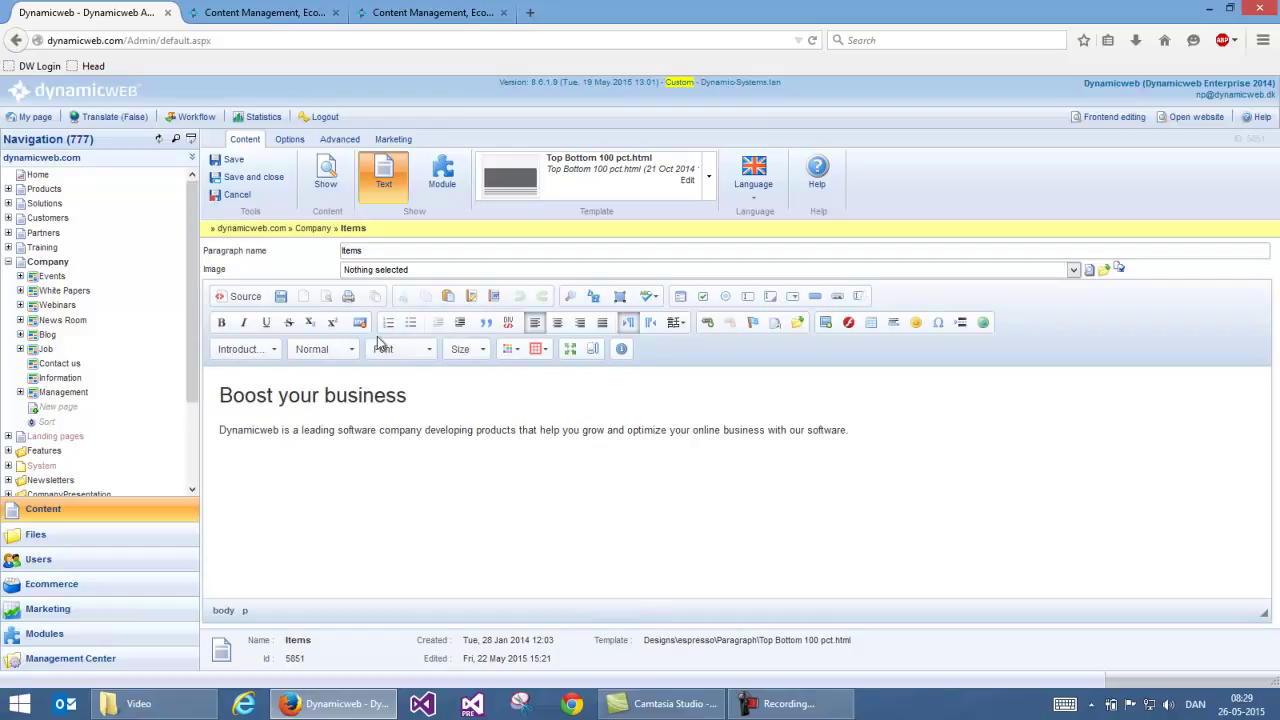
pyautogui.click(240, 196)
pyautogui.click(258, 287)
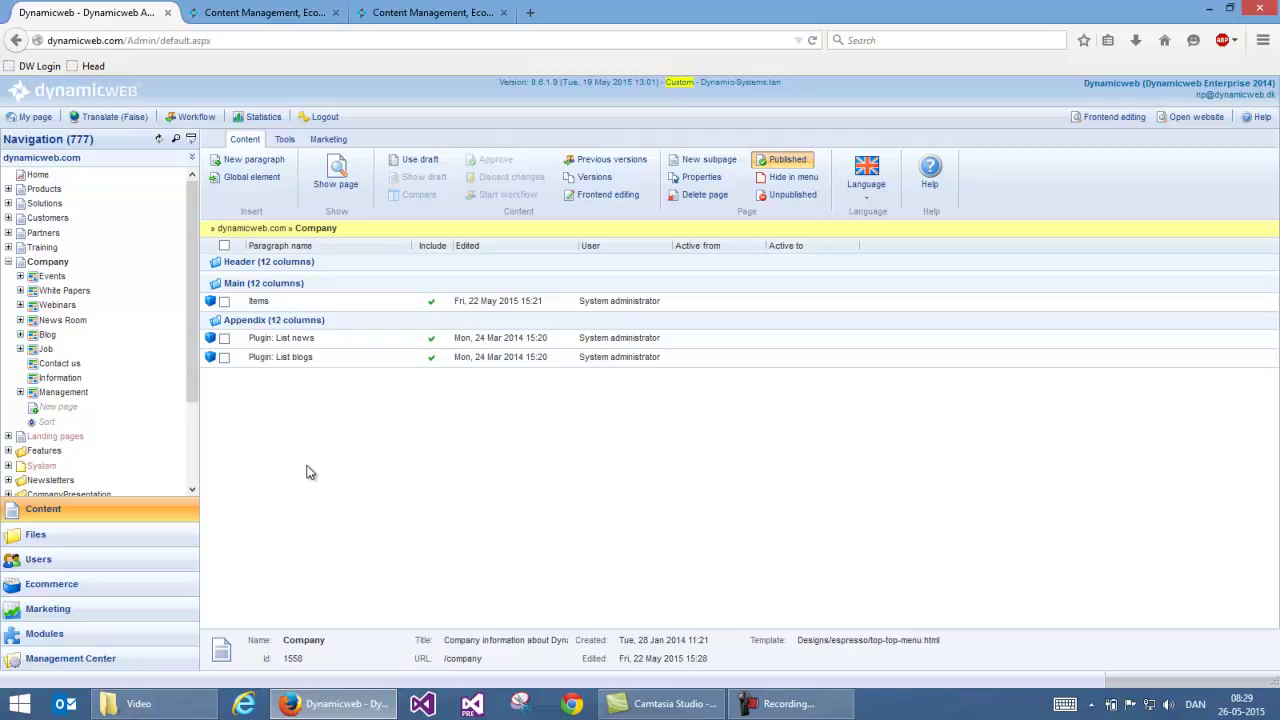
# Try frontend editing on the Company page by appending "online" to the heading and replacing "software" with "solution" in the intro text.
pyautogui.click(605, 197)
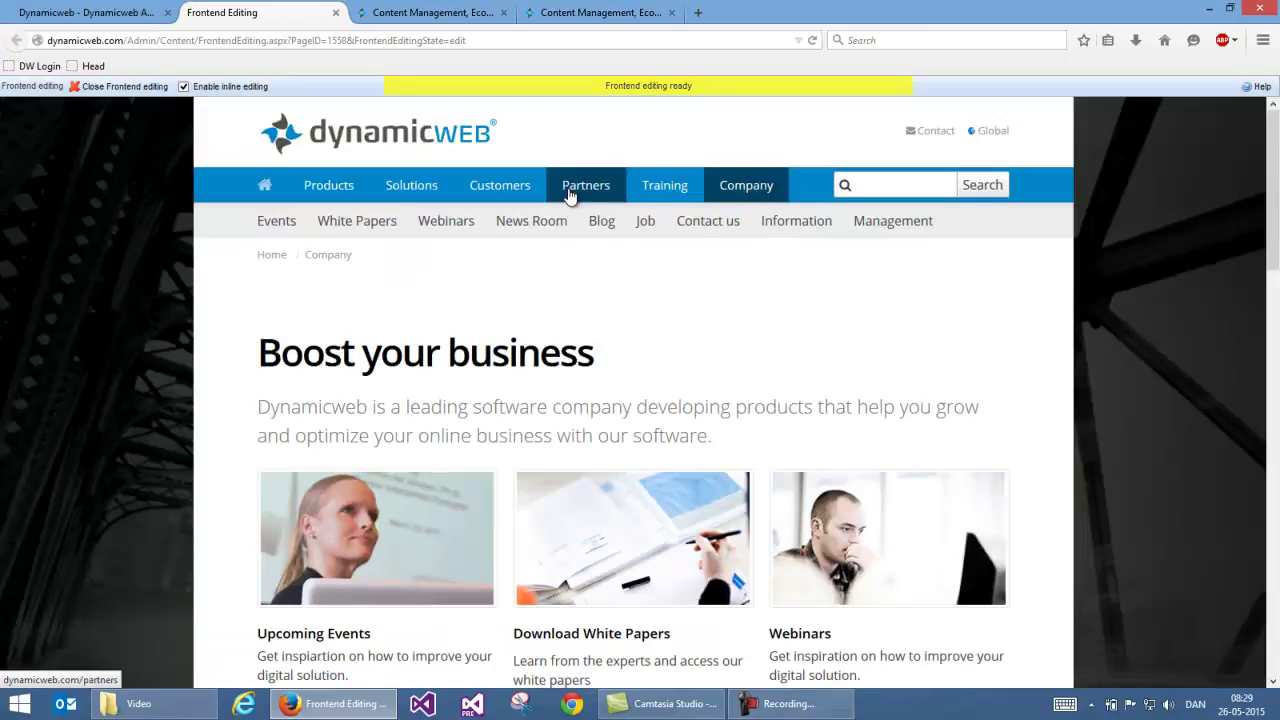
pyautogui.scroll(-5, 1003, 278)
pyautogui.scroll(5, 1038, 261)
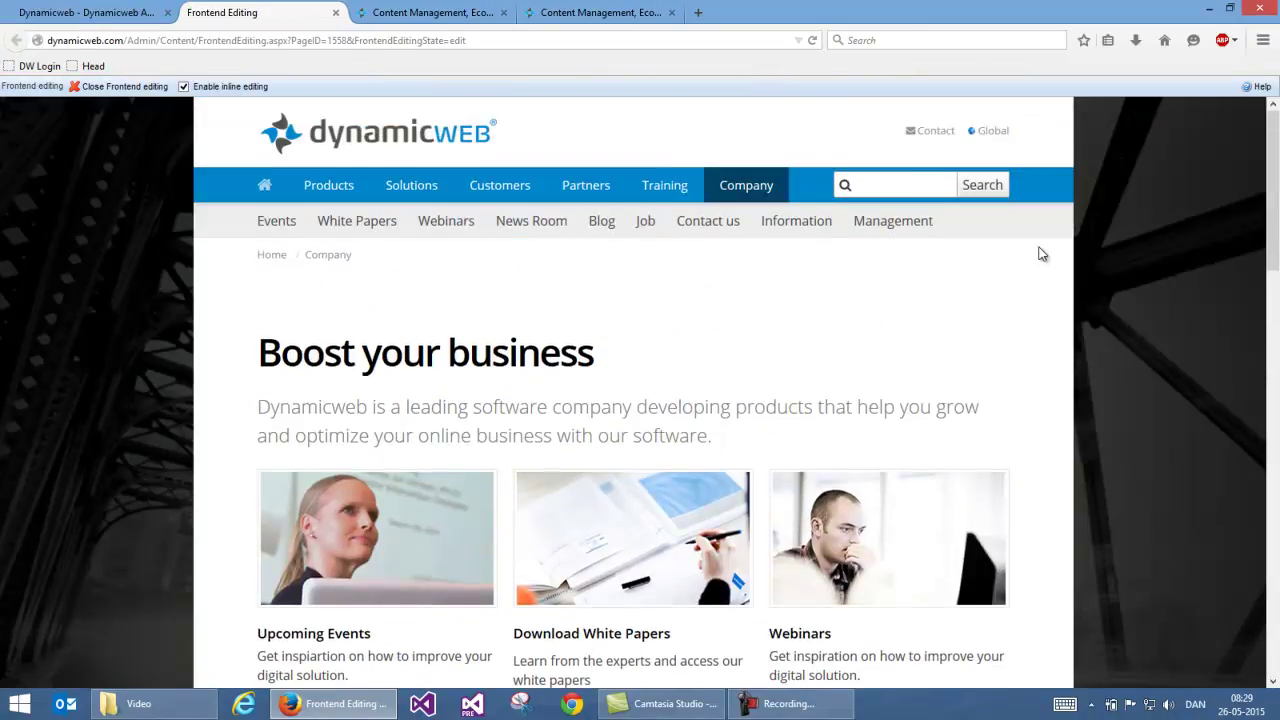
pyautogui.click(623, 354)
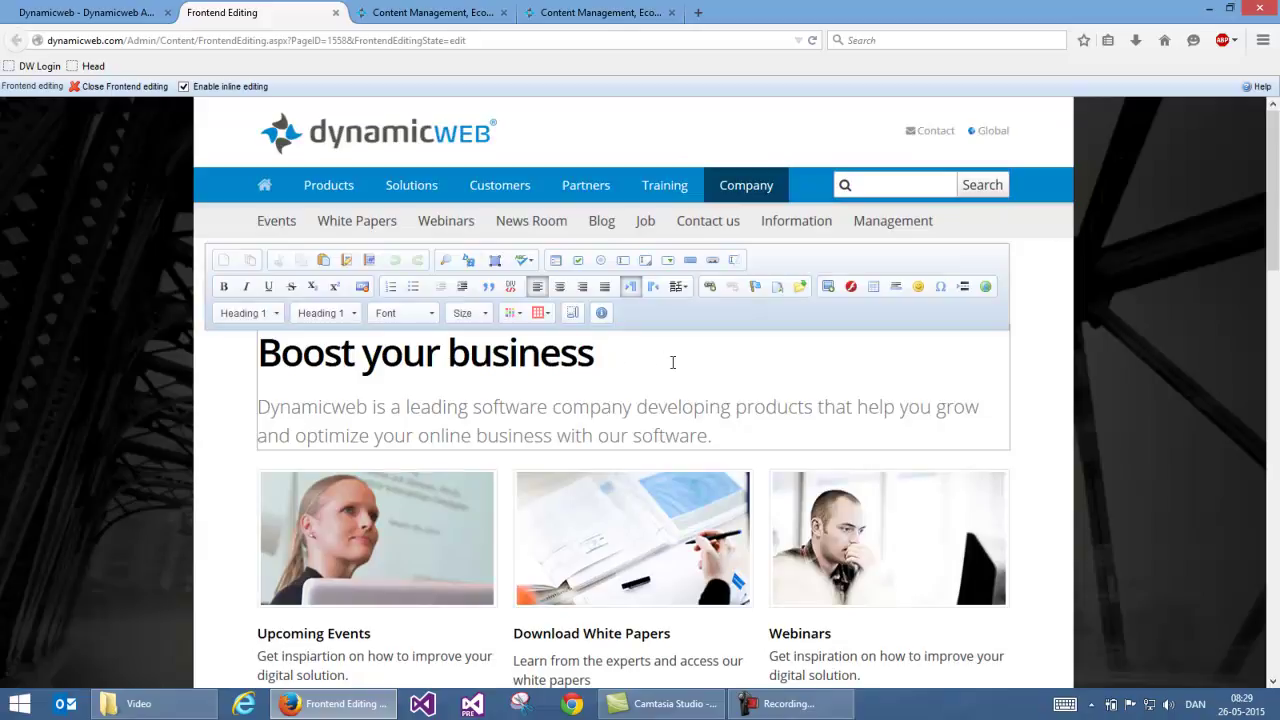
pyautogui.write('online')
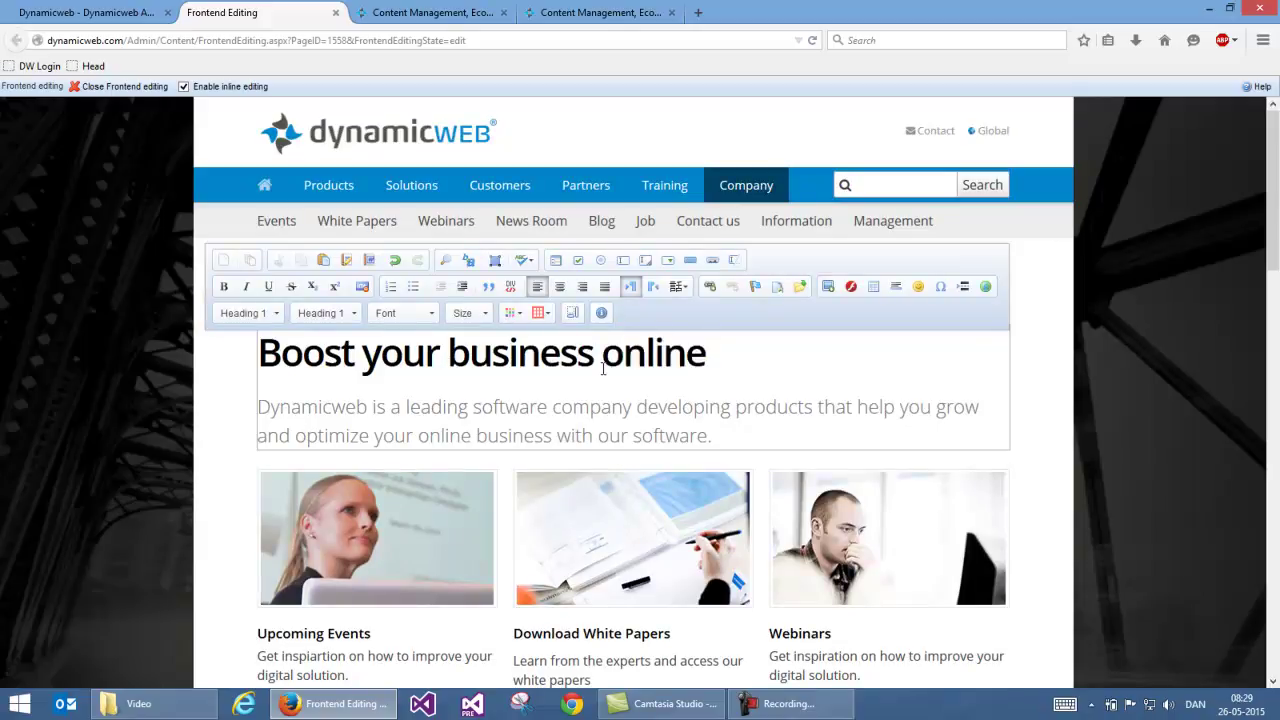
pyautogui.doubleClick(698, 440)
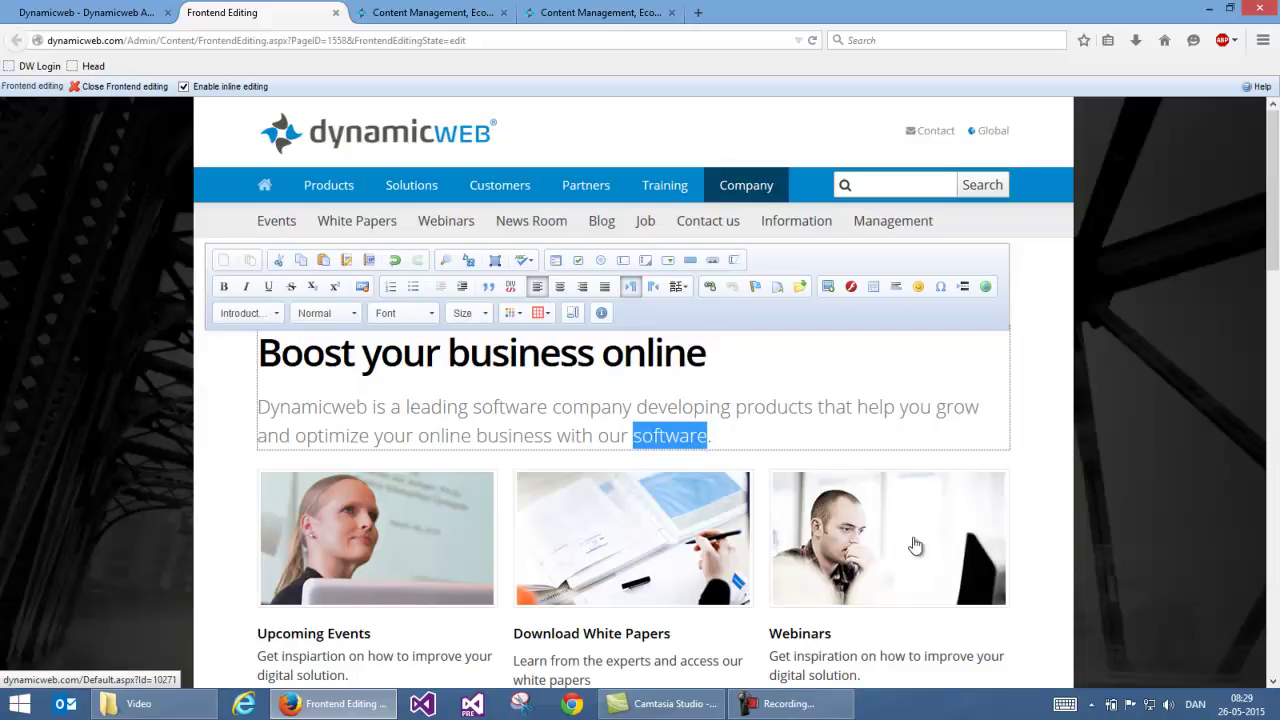
pyautogui.write('solution')
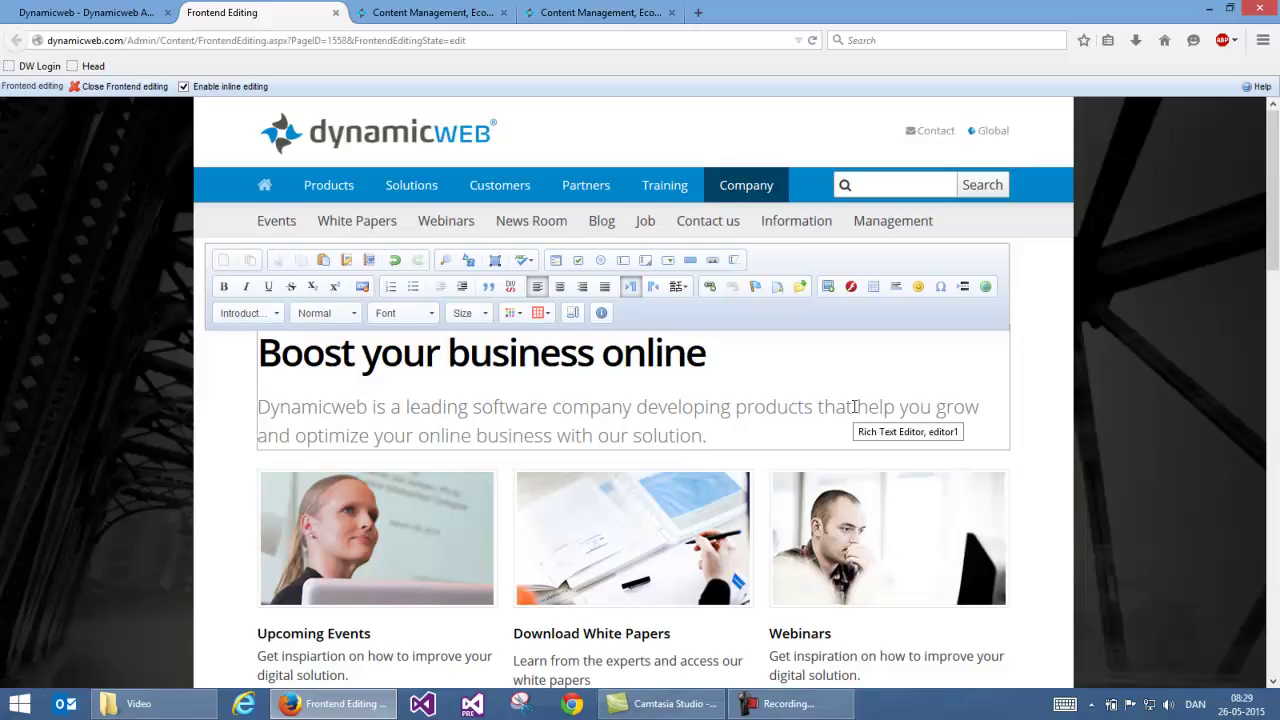
pyautogui.click(336, 13)
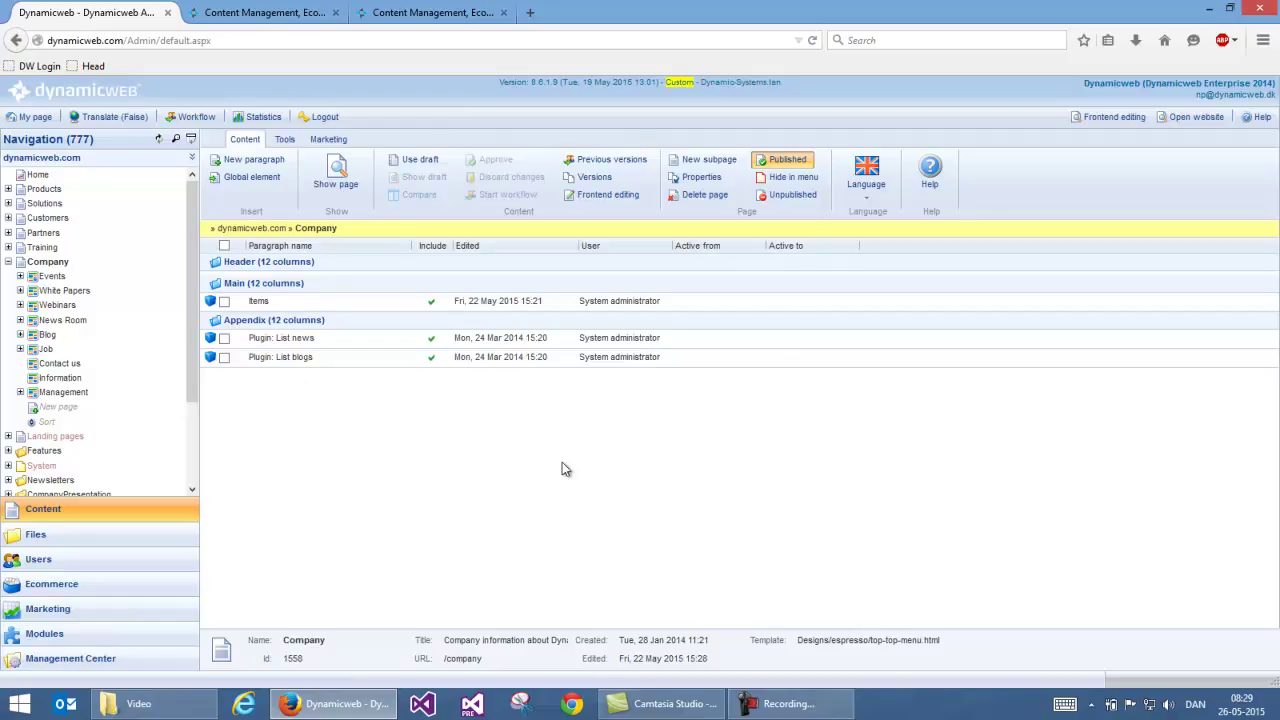
# Change the Items paragraph heading to "Boost your business online" in the editor, then save and close the paragraph.
pyautogui.click(268, 305)
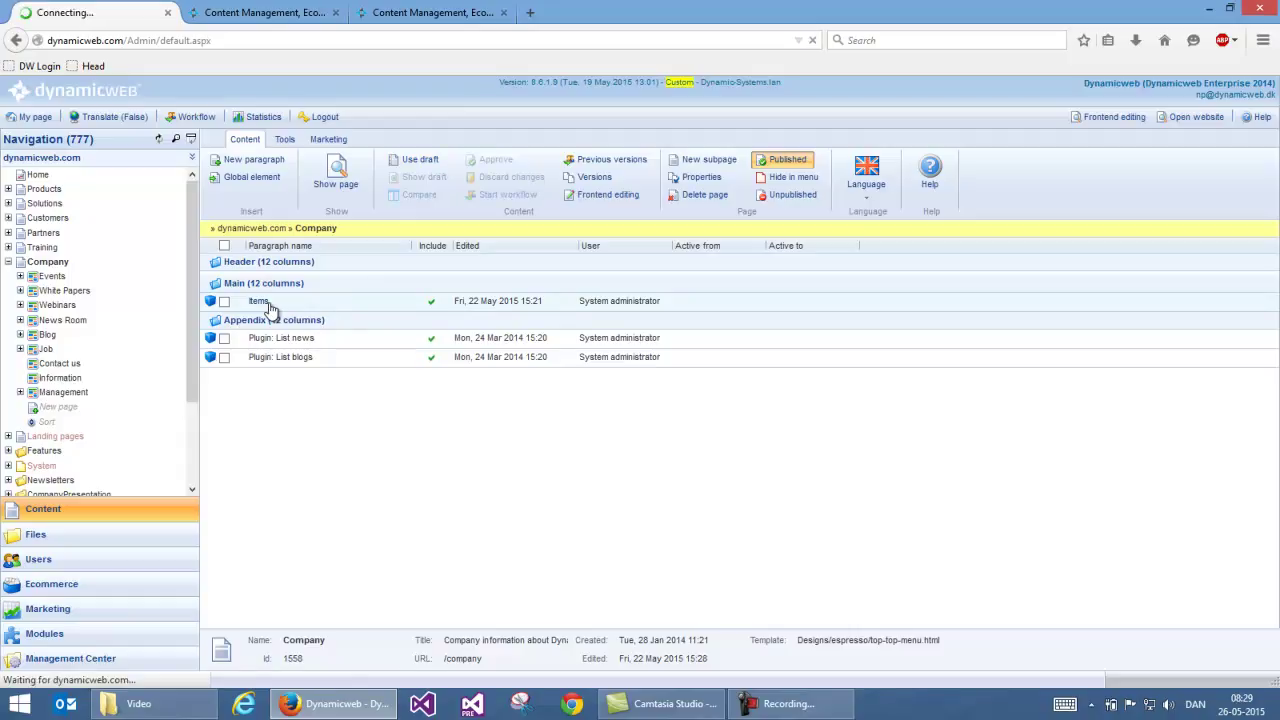
pyautogui.click(440, 400)
pyautogui.write('online')
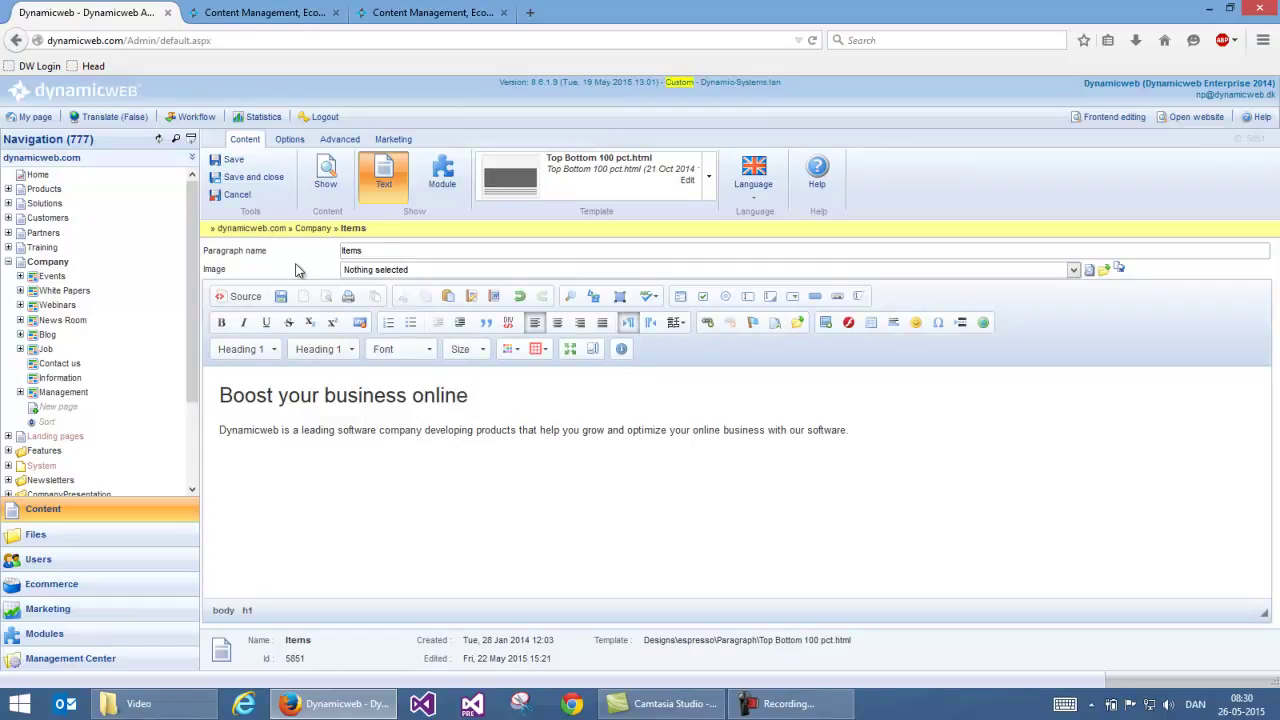
pyautogui.click(260, 180)
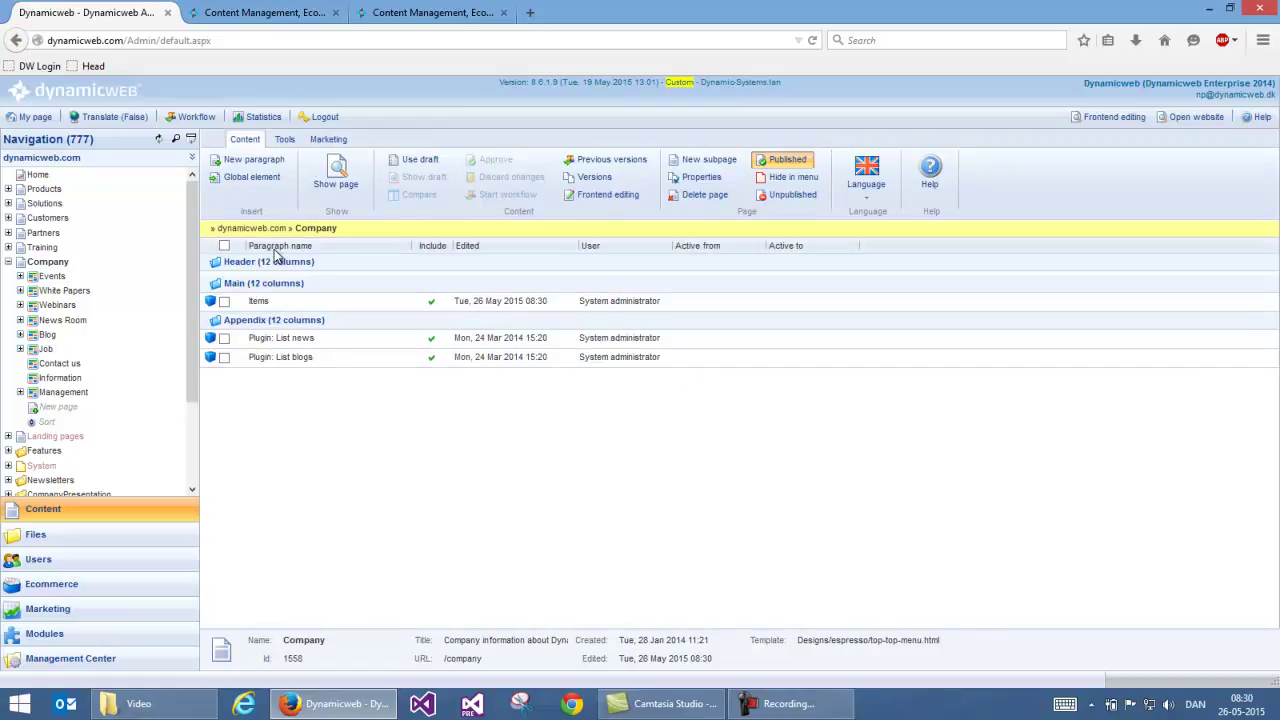
# Enable draft mode for the Company page and save the Items paragraph with the heading changed to "Boost your business.".
pyautogui.click(419, 163)
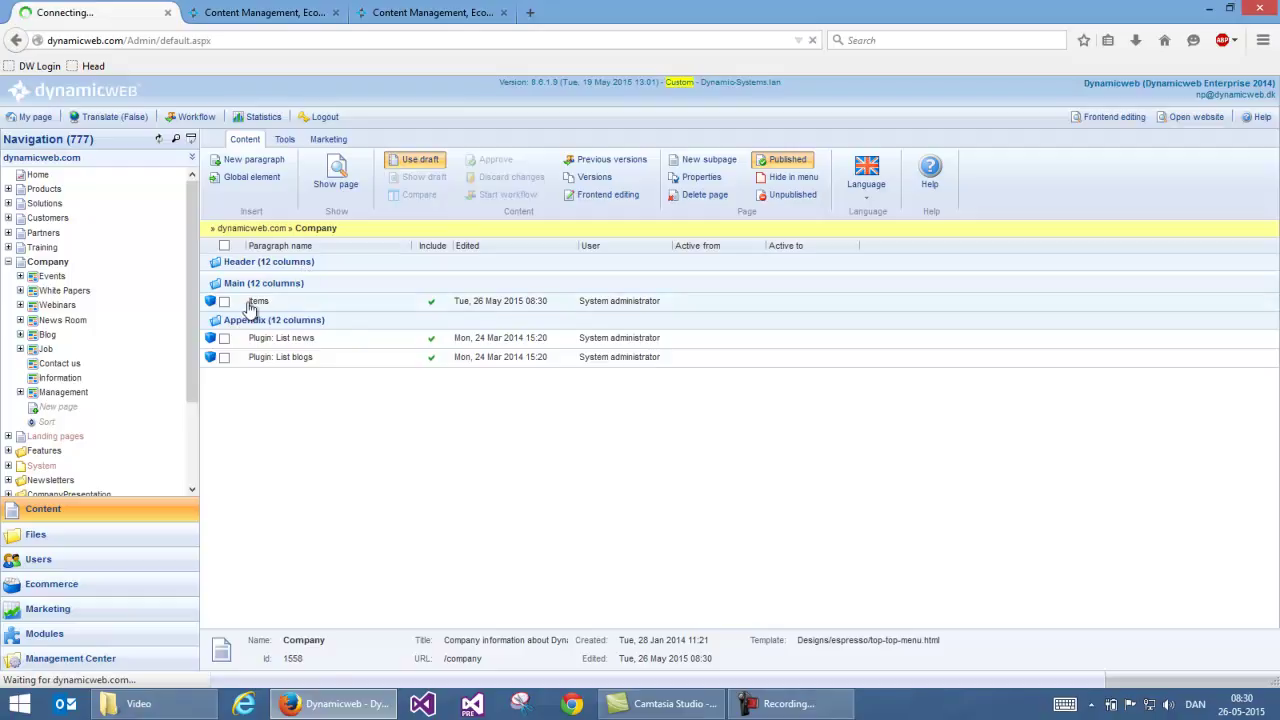
pyautogui.click(462, 298)
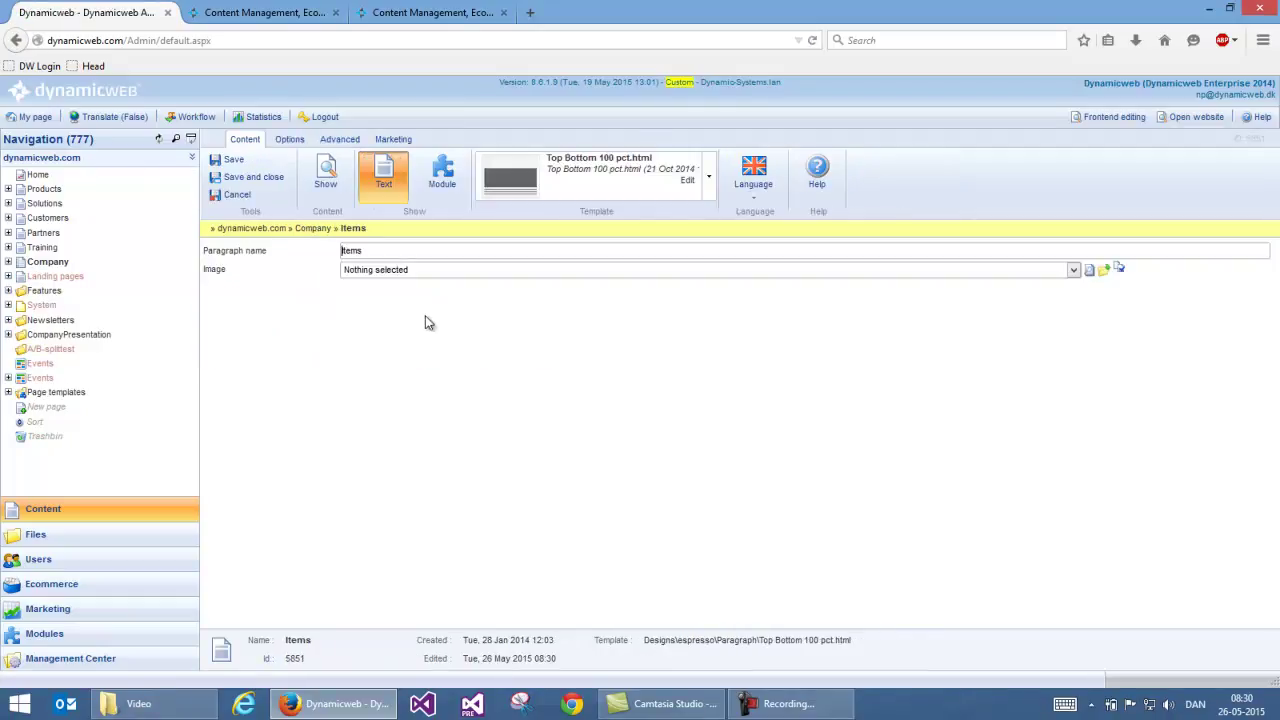
pyautogui.doubleClick(450, 397)
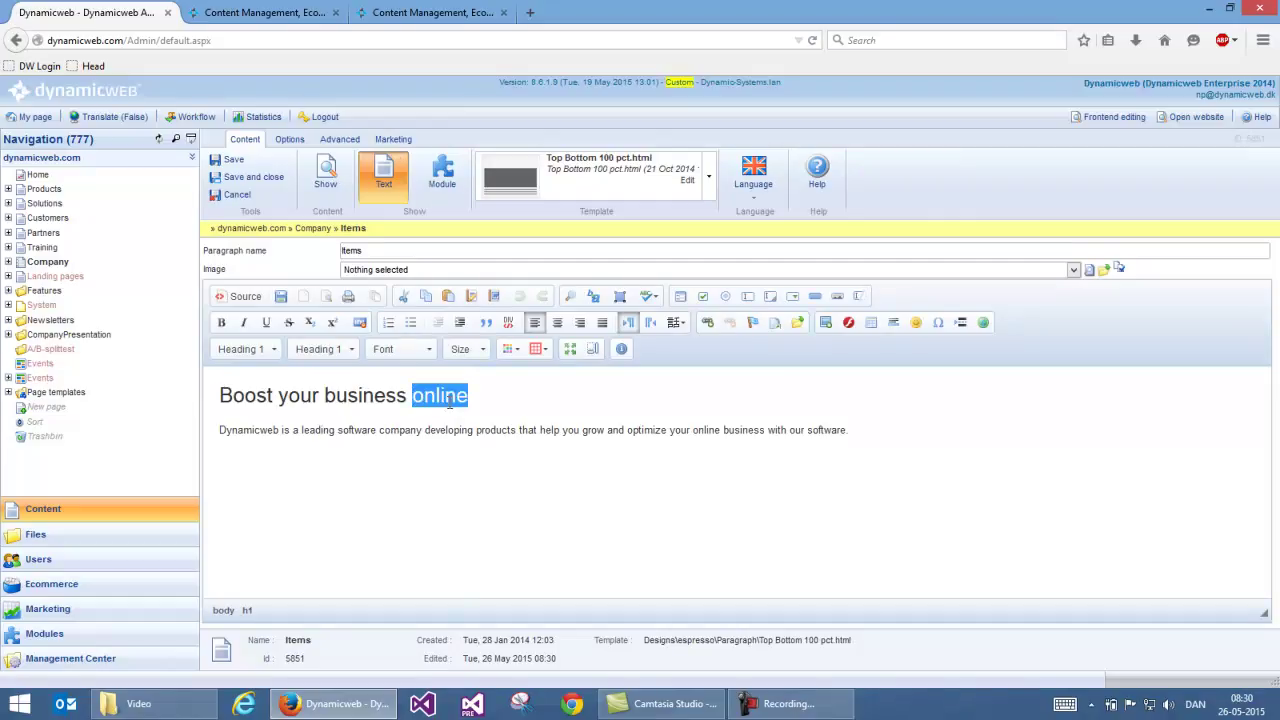
pyautogui.press('Delete')
pyautogui.write('.')
pyautogui.click(246, 179)
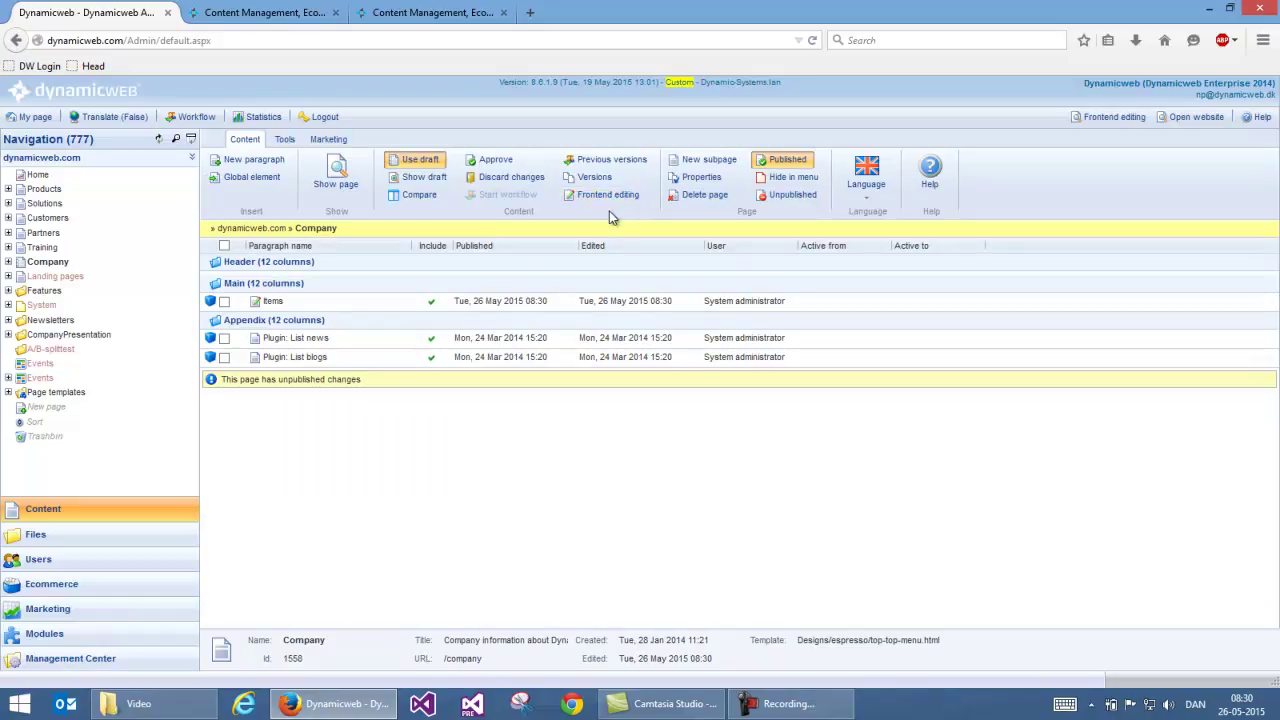
# Compare the Company page's draft with the published version, approve the draft, and close the comparison.
pyautogui.click(425, 194)
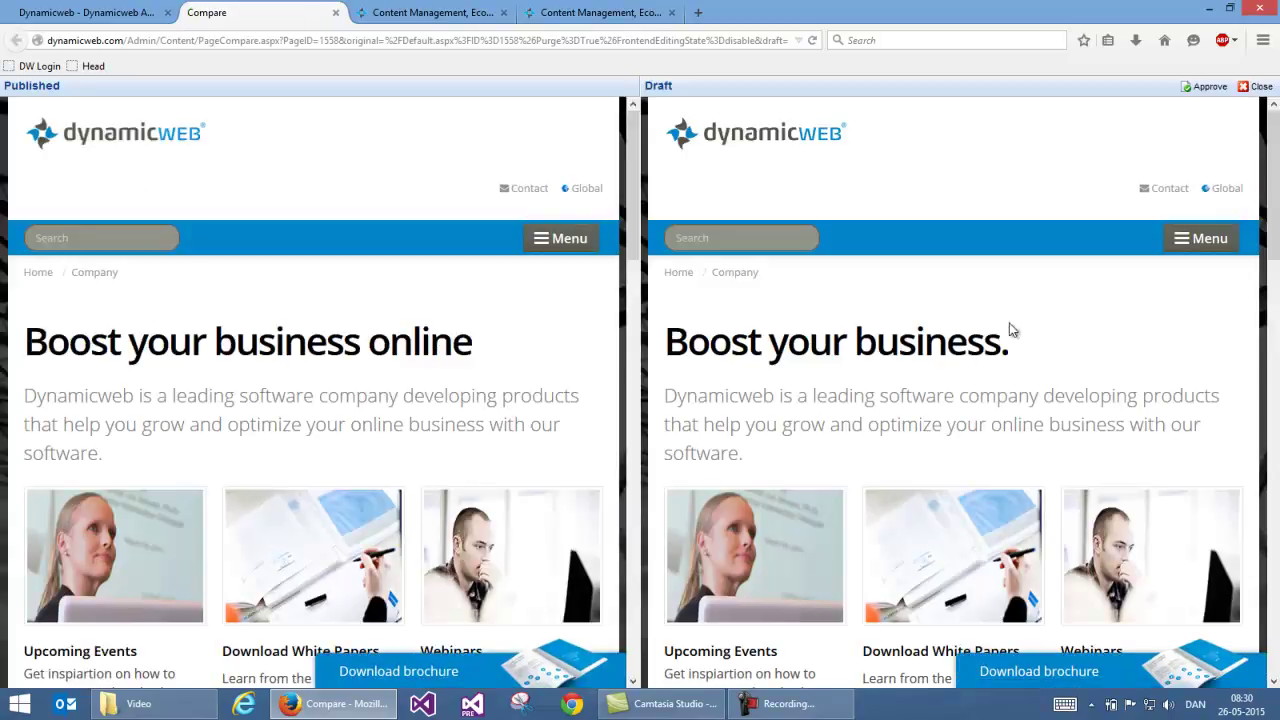
pyautogui.scroll(-5, 993, 340)
pyautogui.scroll(5, 1050, 290)
pyautogui.click(1205, 87)
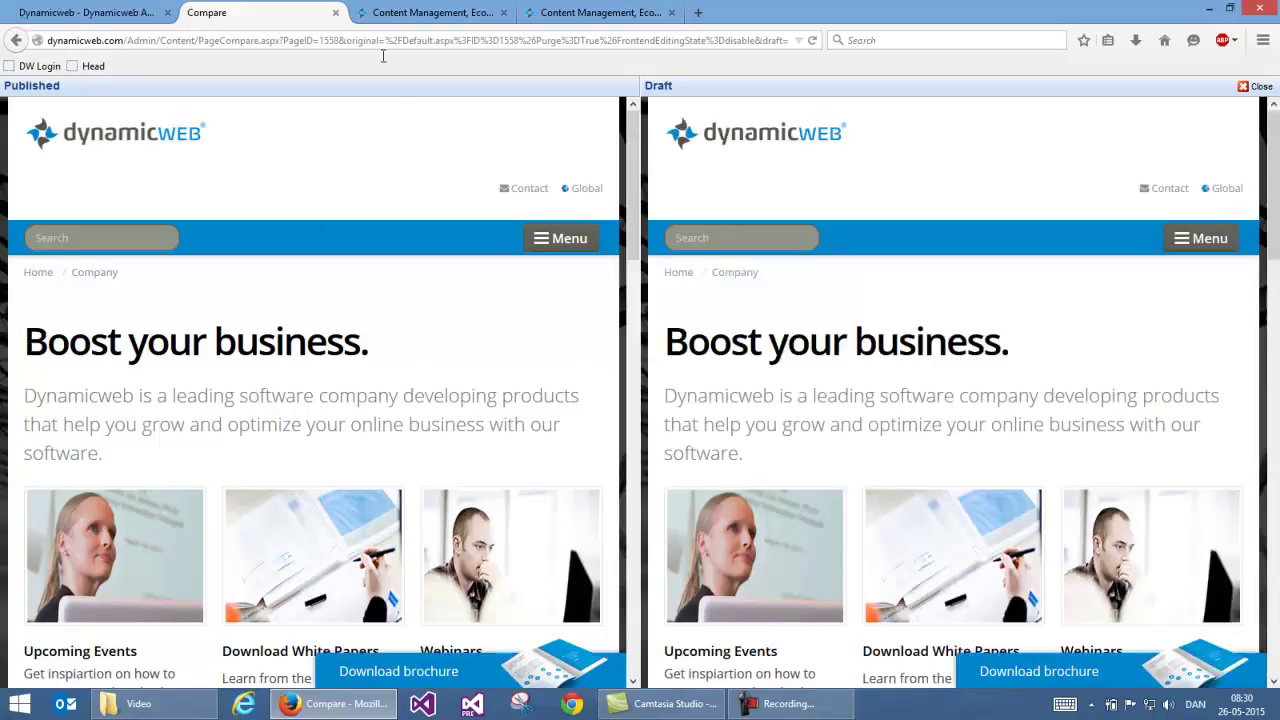
pyautogui.click(335, 13)
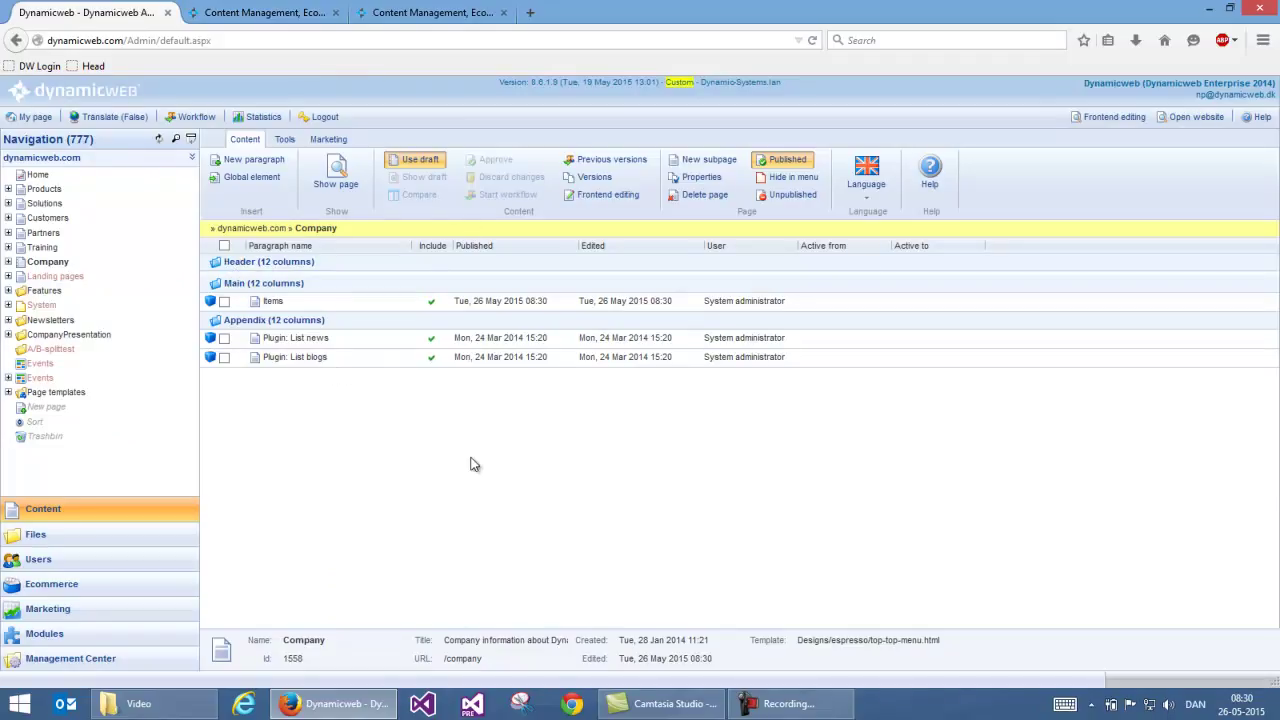
# Open the Company page's version history and compare archived version 1 with the published page.
pyautogui.click(596, 178)
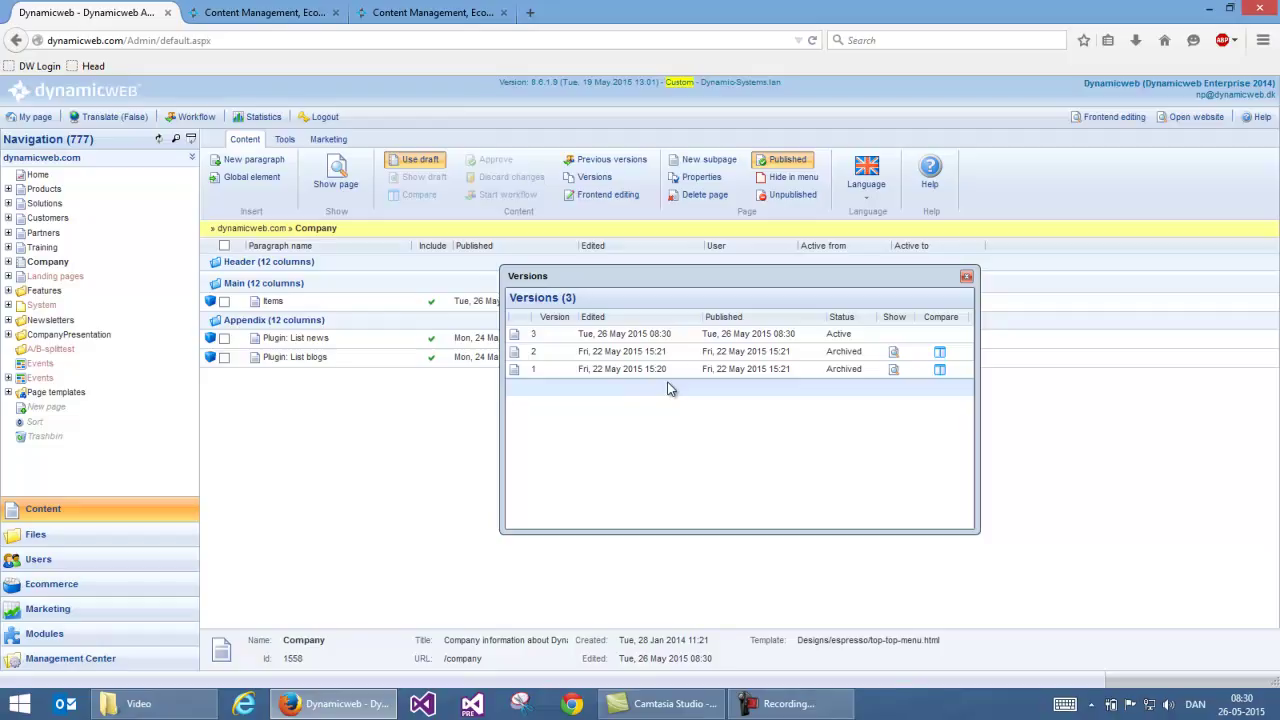
pyautogui.click(939, 370)
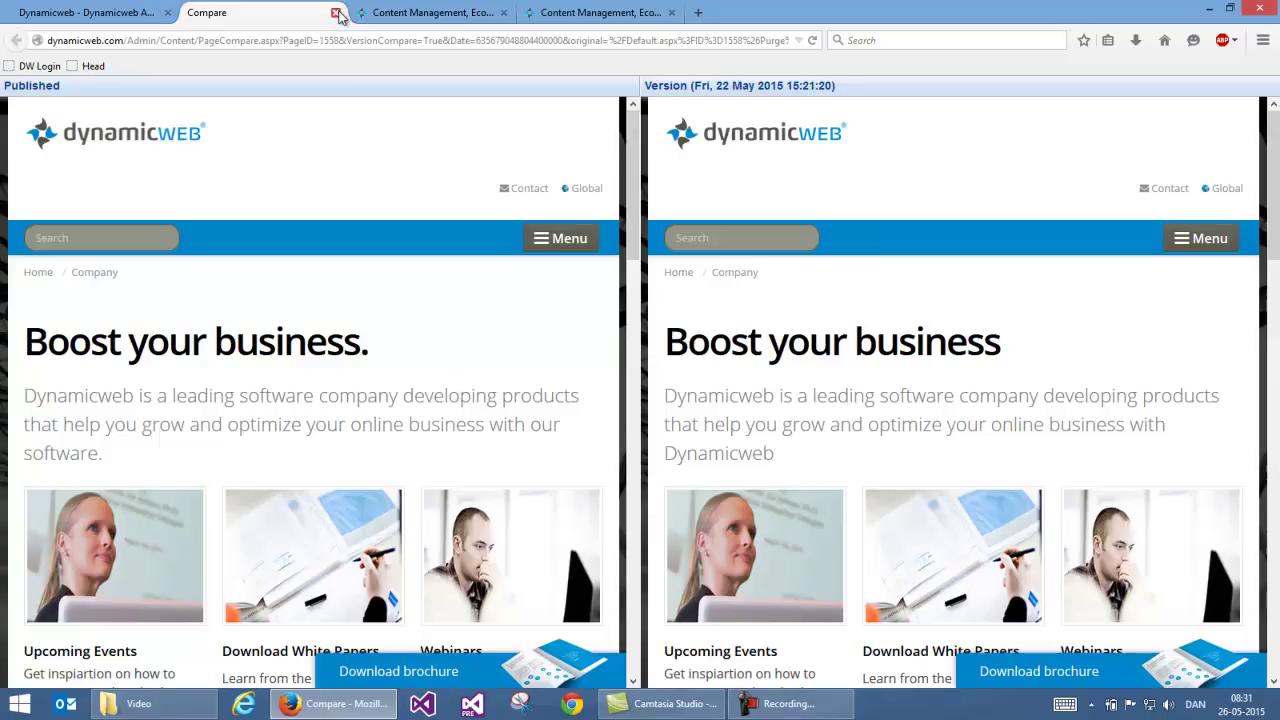
pyautogui.click(336, 13)
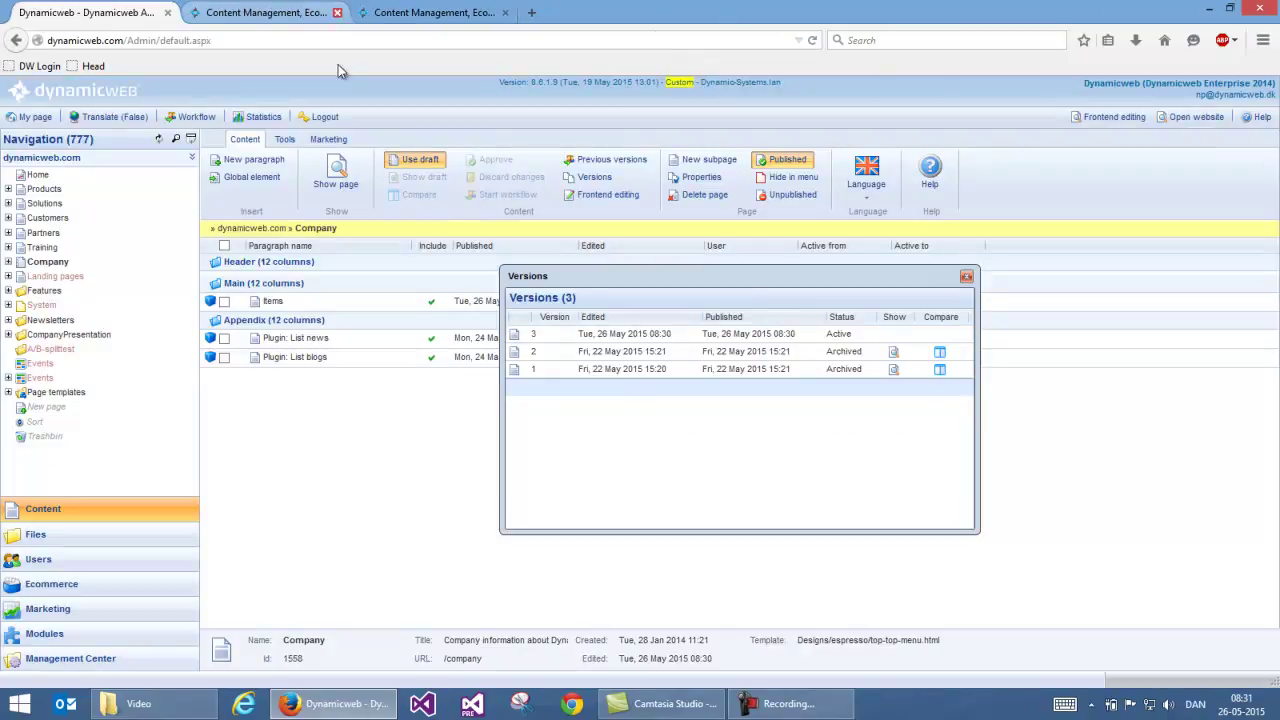
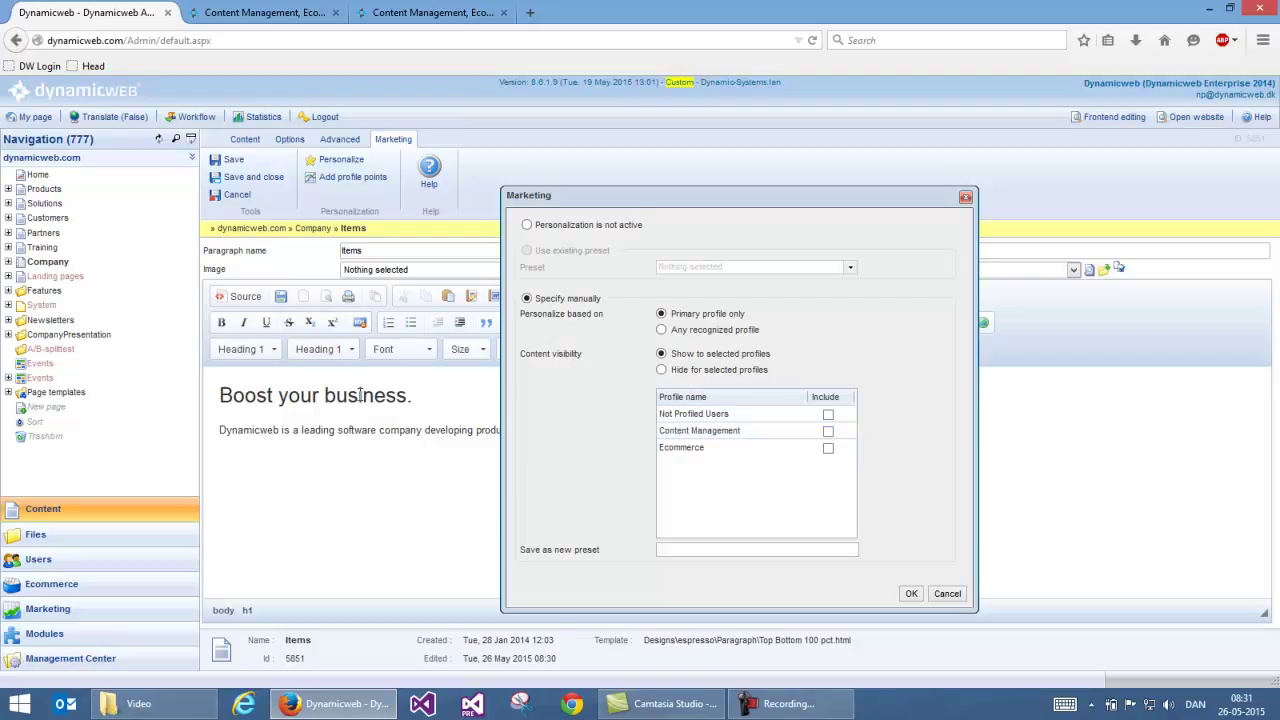
# Include the Not Profiled Users and Content Management profiles in the paragraph's personalization, but cancel the settings.
pyautogui.click(828, 414)
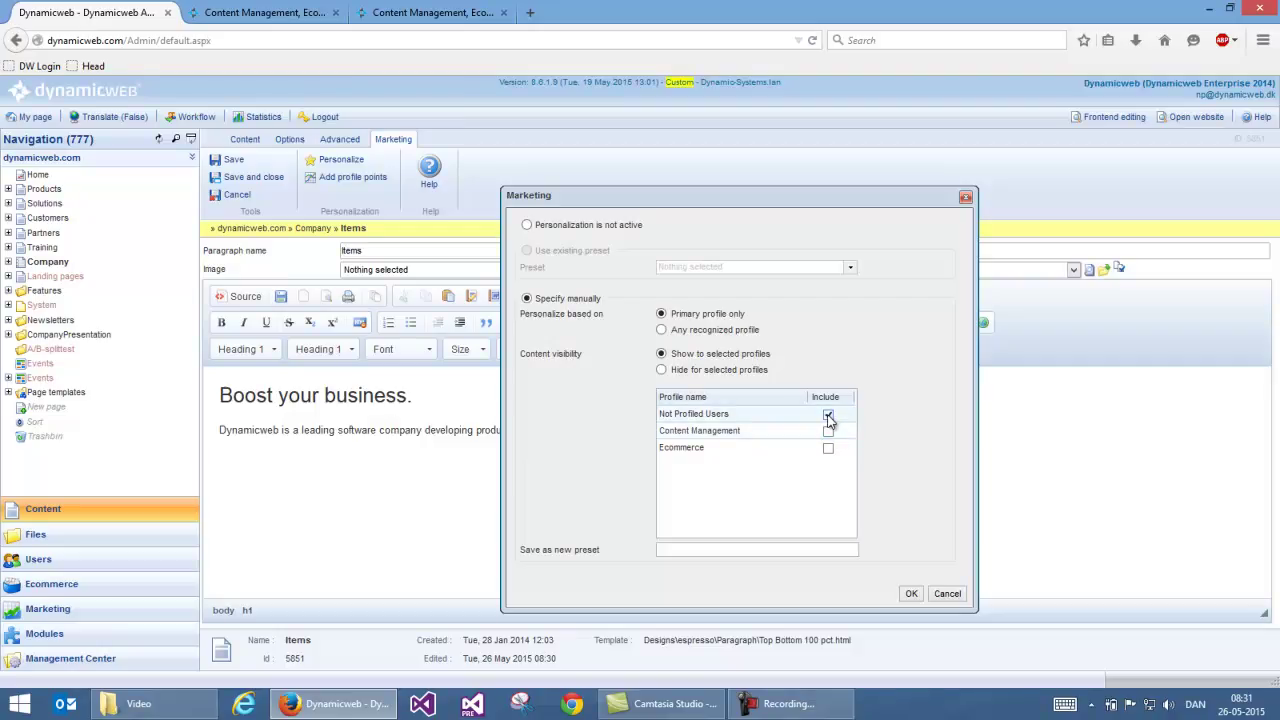
pyautogui.click(828, 431)
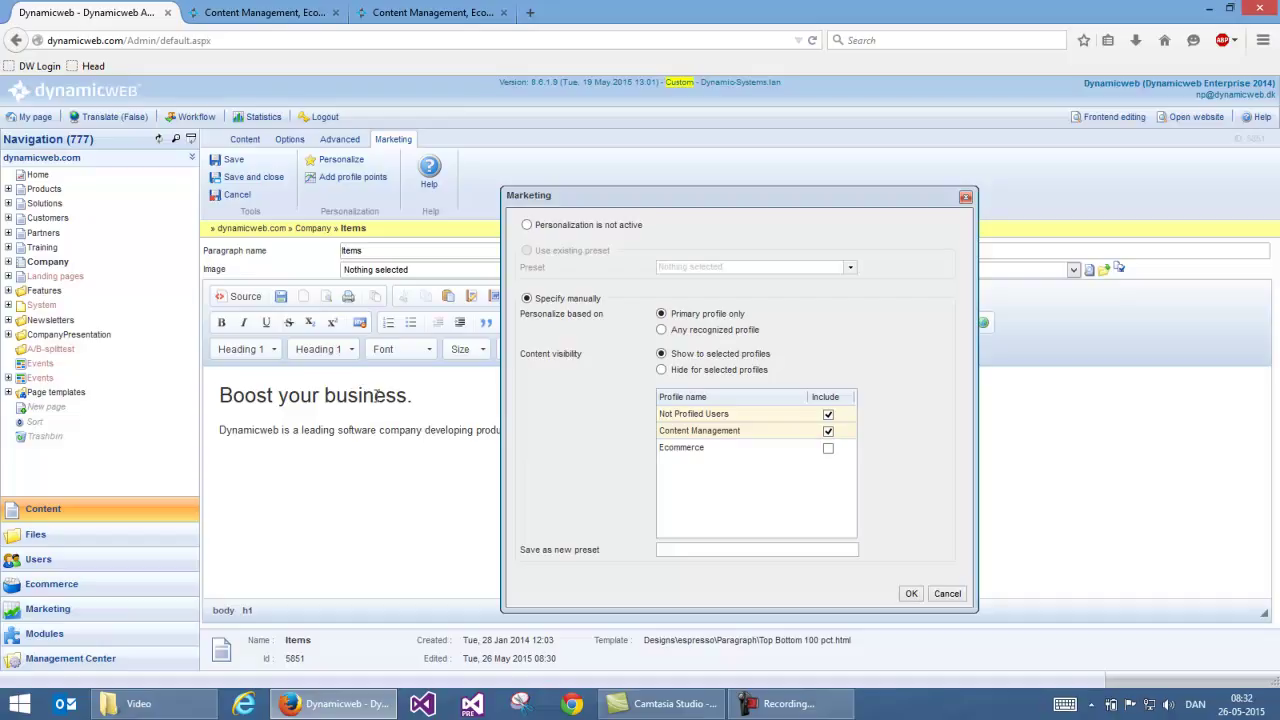
pyautogui.moveTo(726, 446)
pyautogui.click(947, 594)
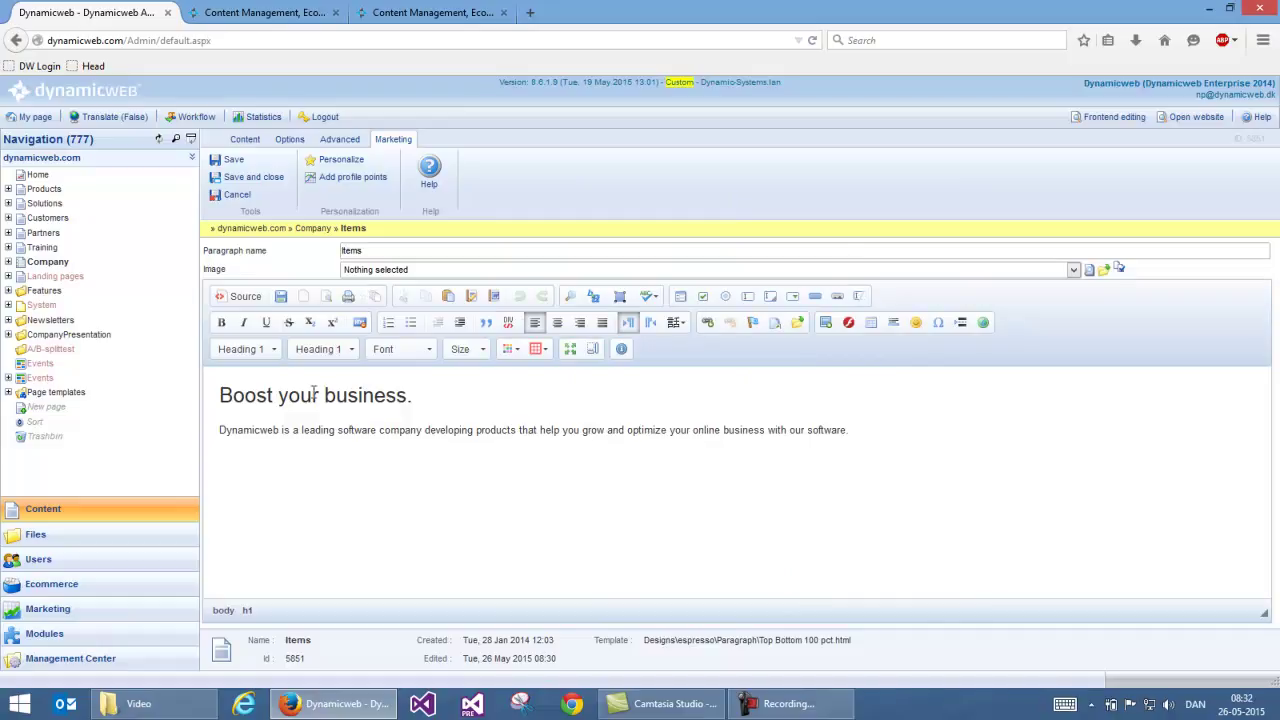
# Go to the file manager's Images folder and open ComwellKellersPark.jpg for editing.
pyautogui.click(115, 541)
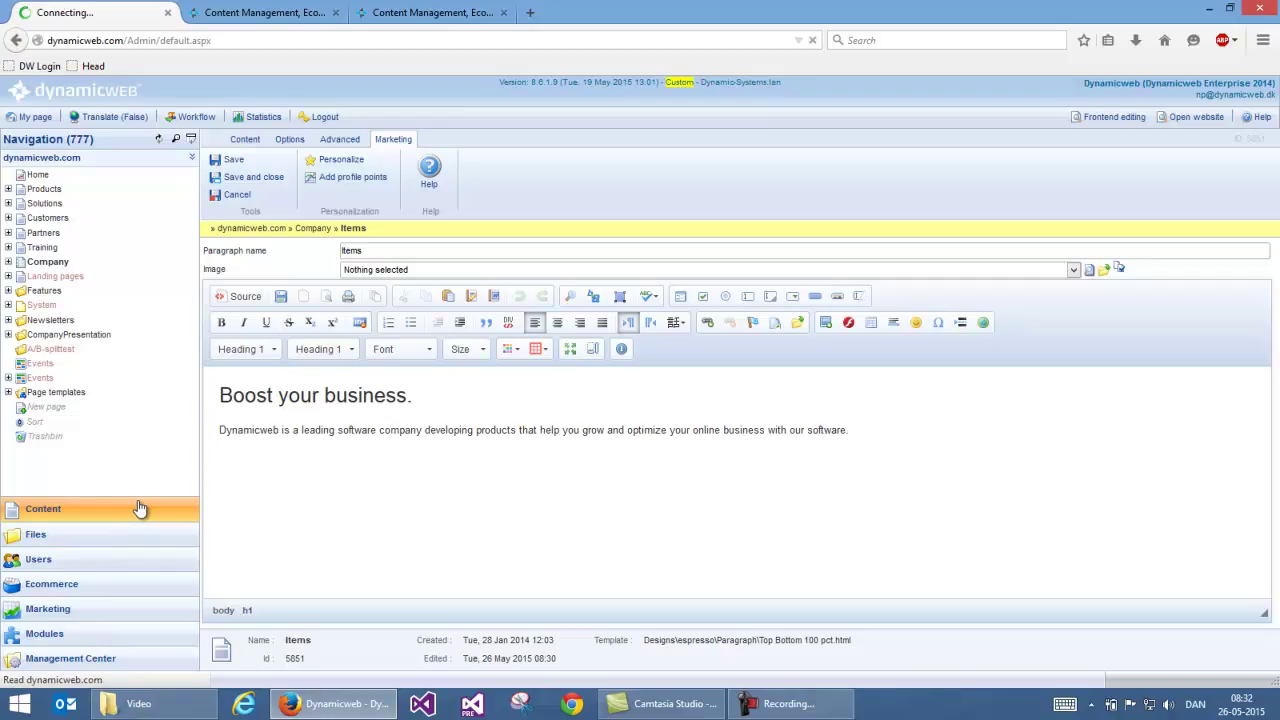
pyautogui.click(60, 534)
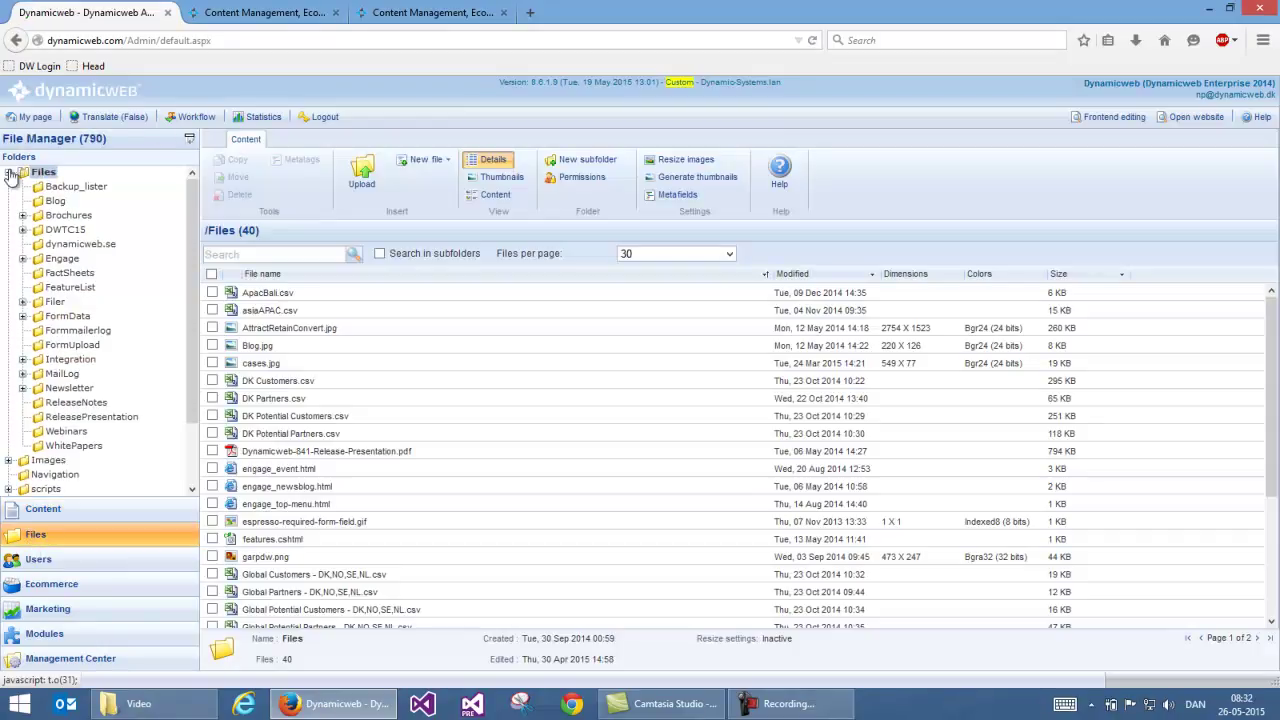
pyautogui.click(8, 172)
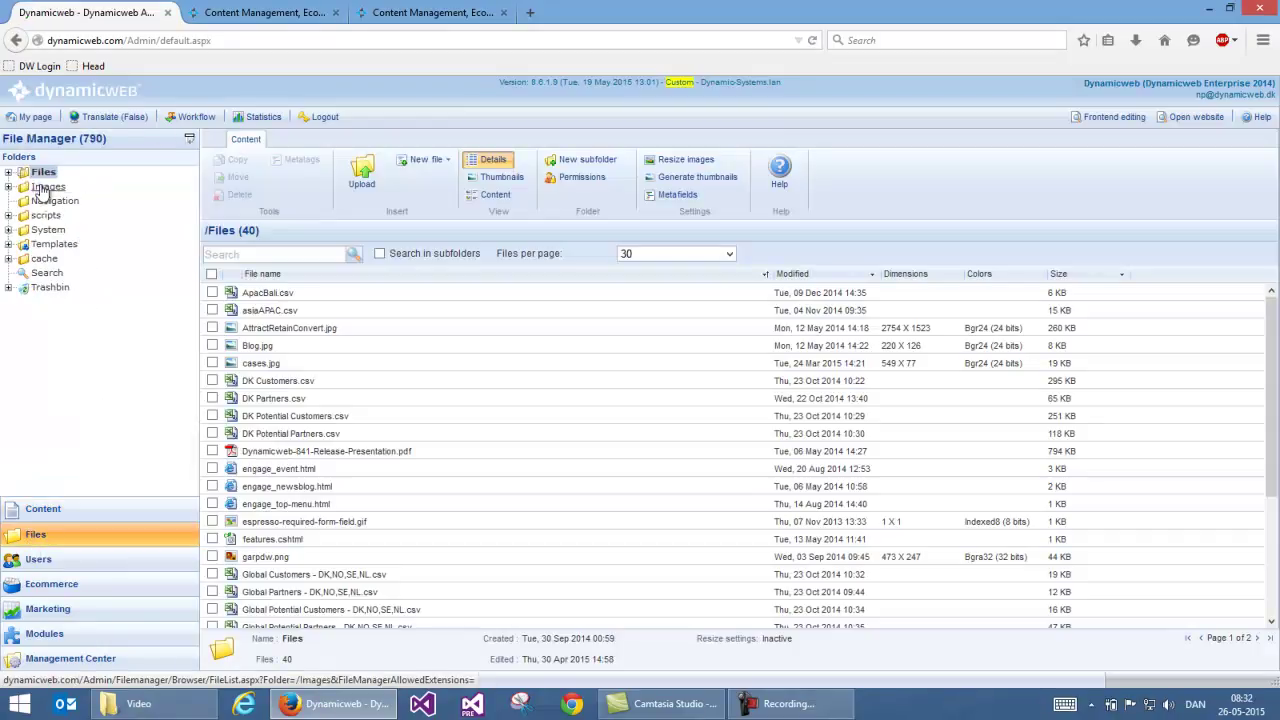
pyautogui.click(47, 187)
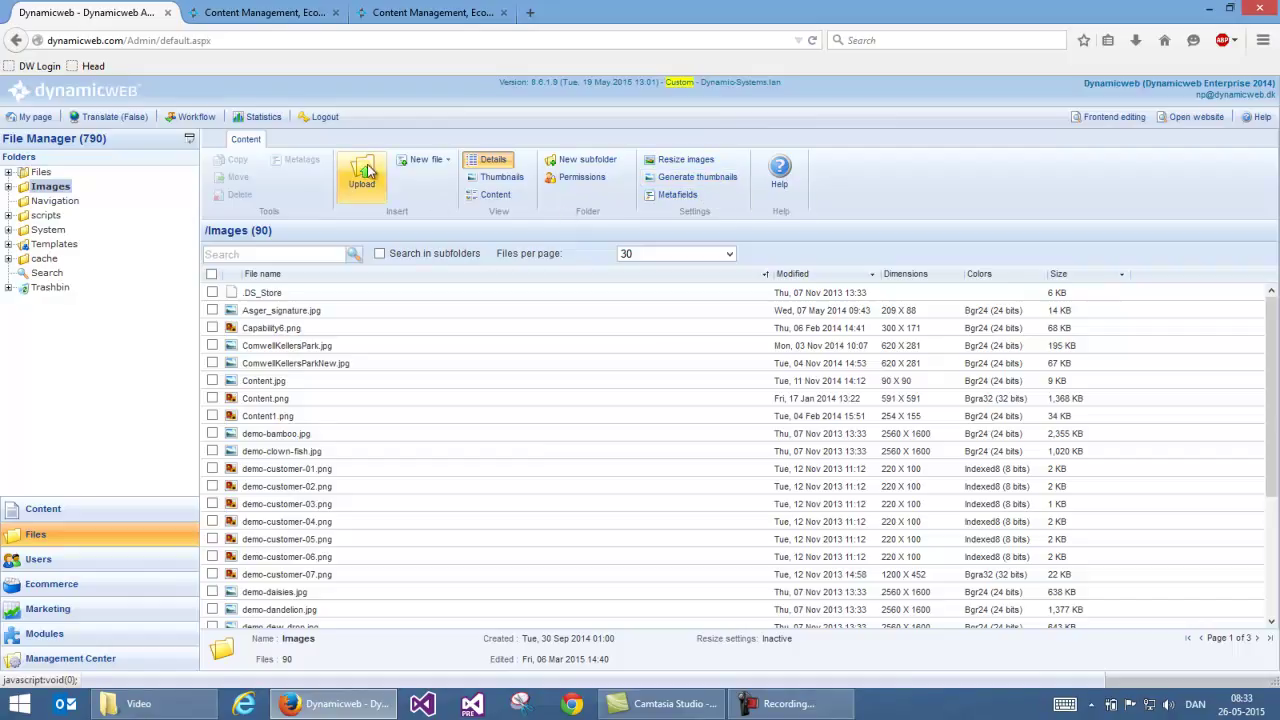
pyautogui.rightClick(304, 346)
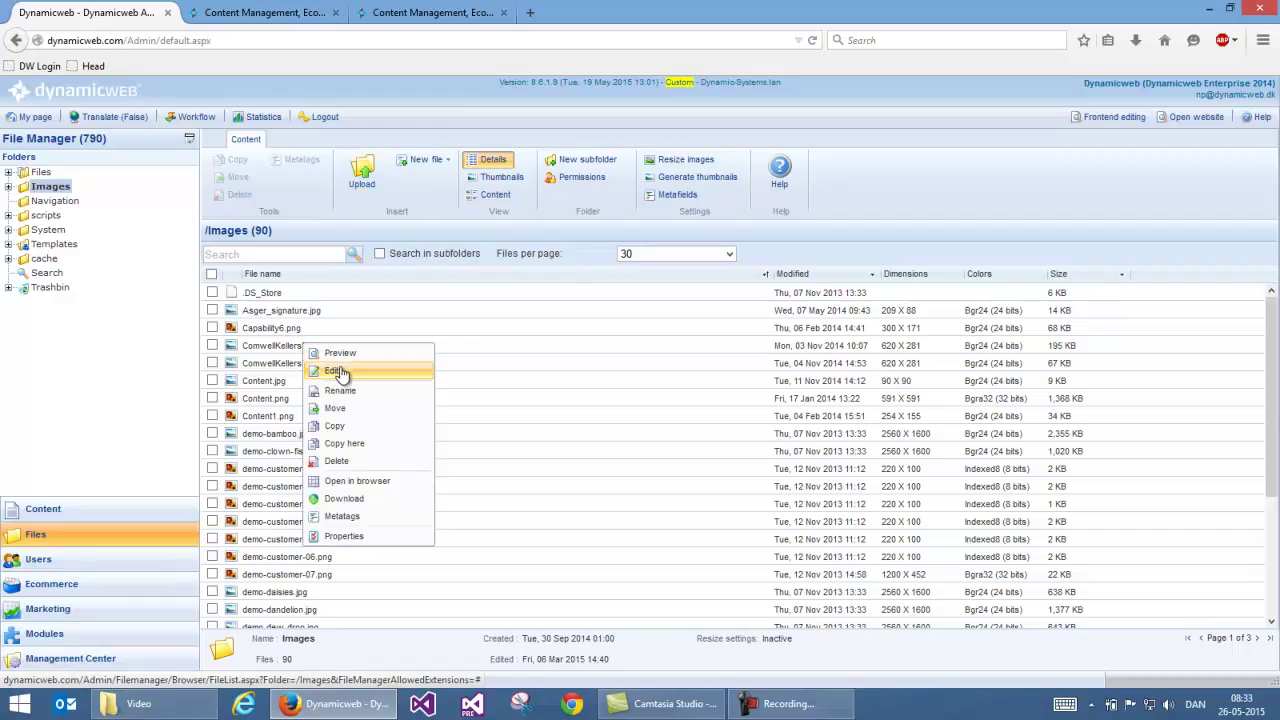
pyautogui.click(334, 371)
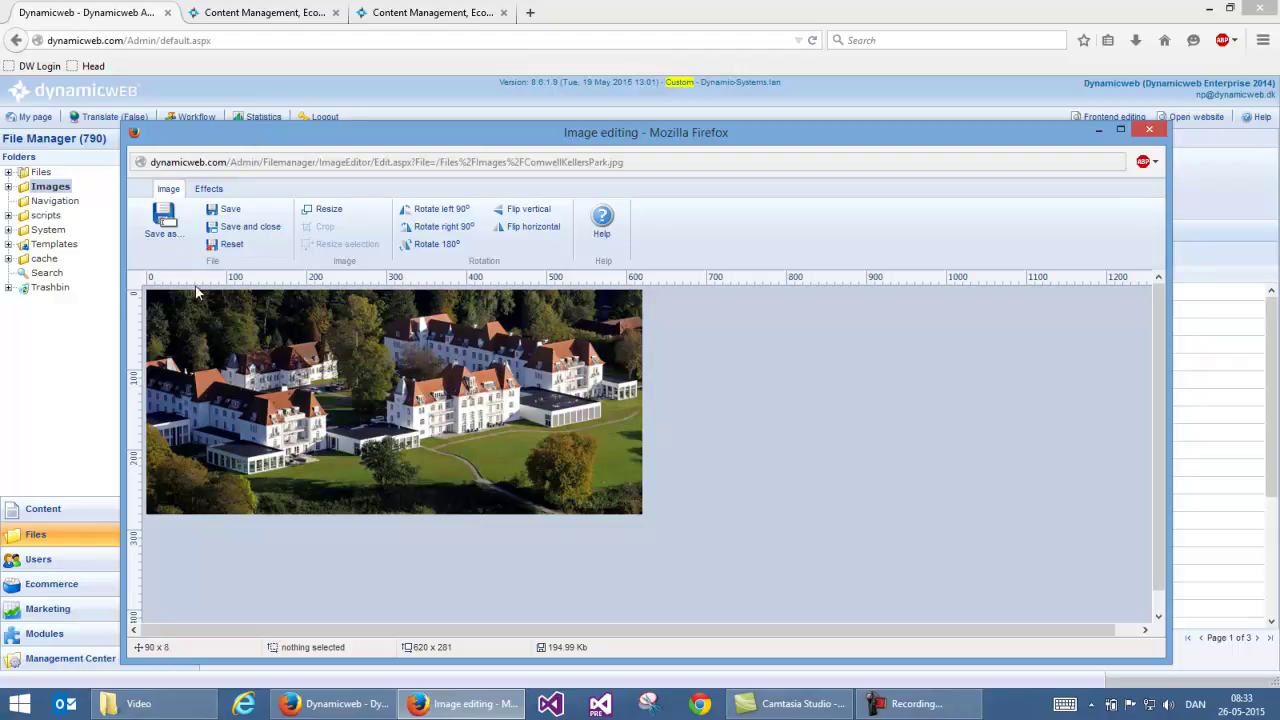
# Crop the hotel image to about 521 × 220 px and resize it to 400 px wide with the aspect ratio maintained.
pyautogui.moveTo(222, 305); pyautogui.dragTo(669, 489)
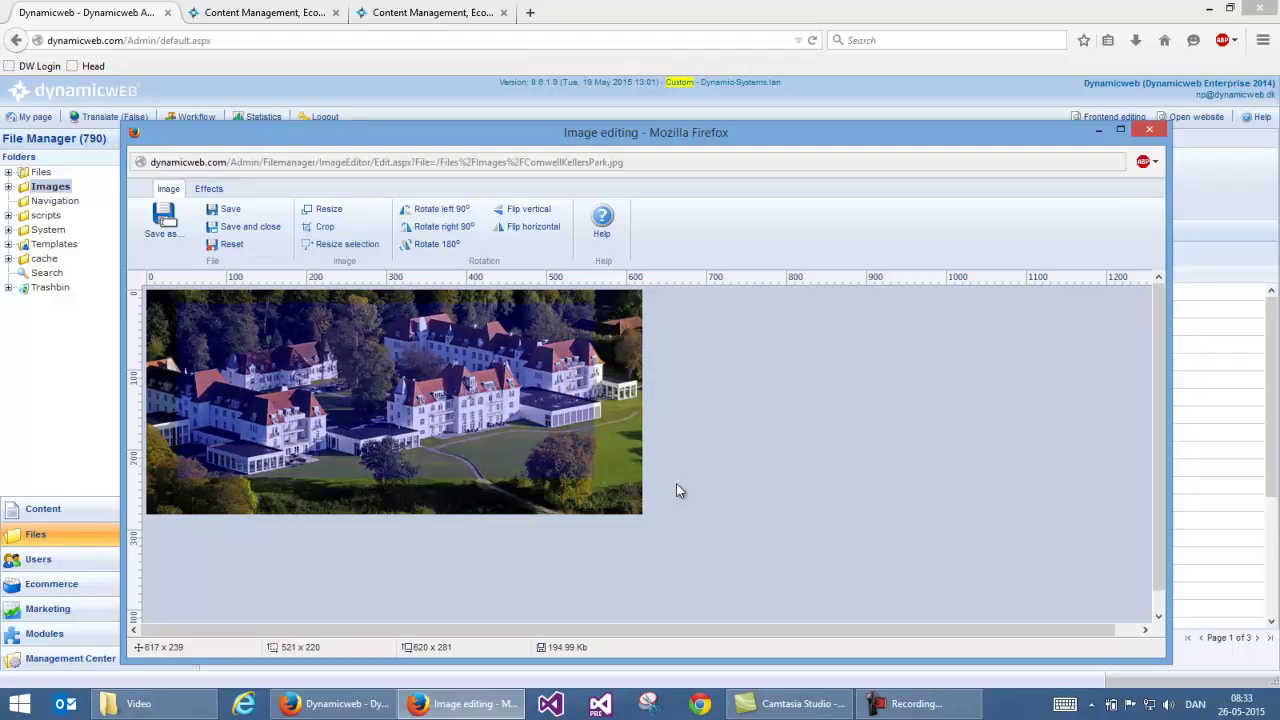
pyautogui.click(317, 228)
pyautogui.click(329, 209)
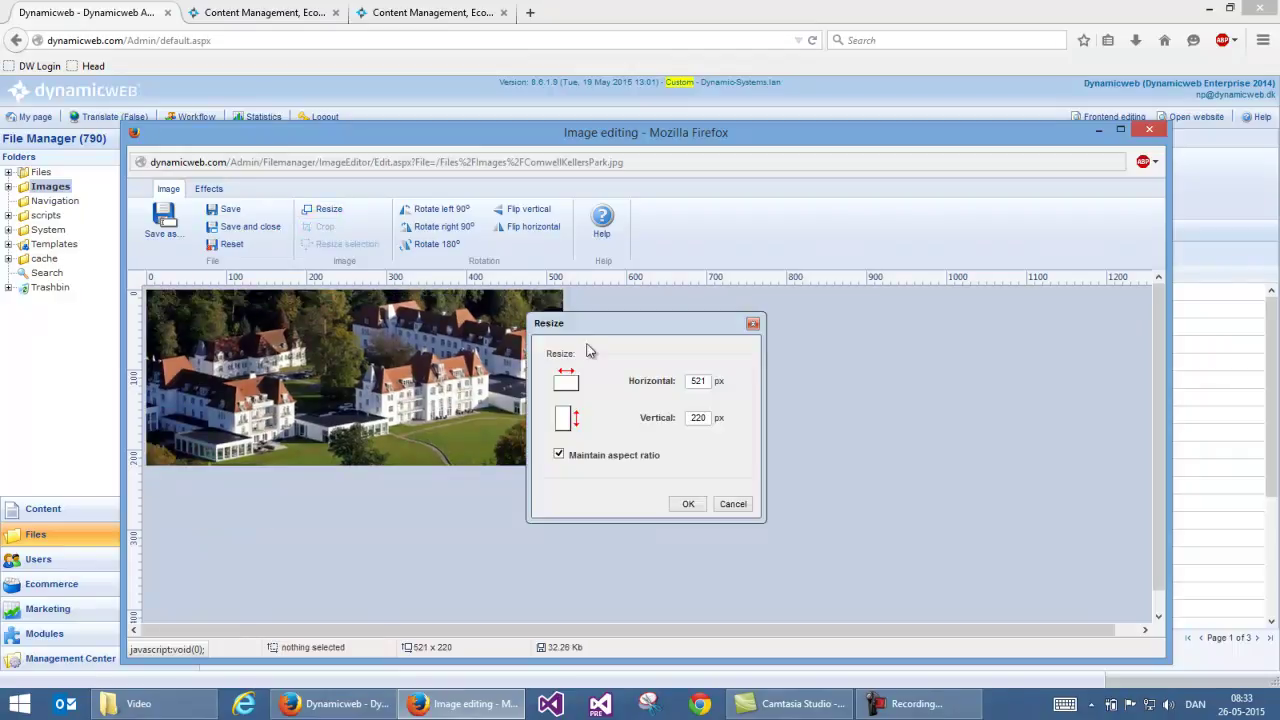
pyautogui.doubleClick(705, 383)
pyautogui.write('4')
pyautogui.write('40')
pyautogui.click(694, 505)
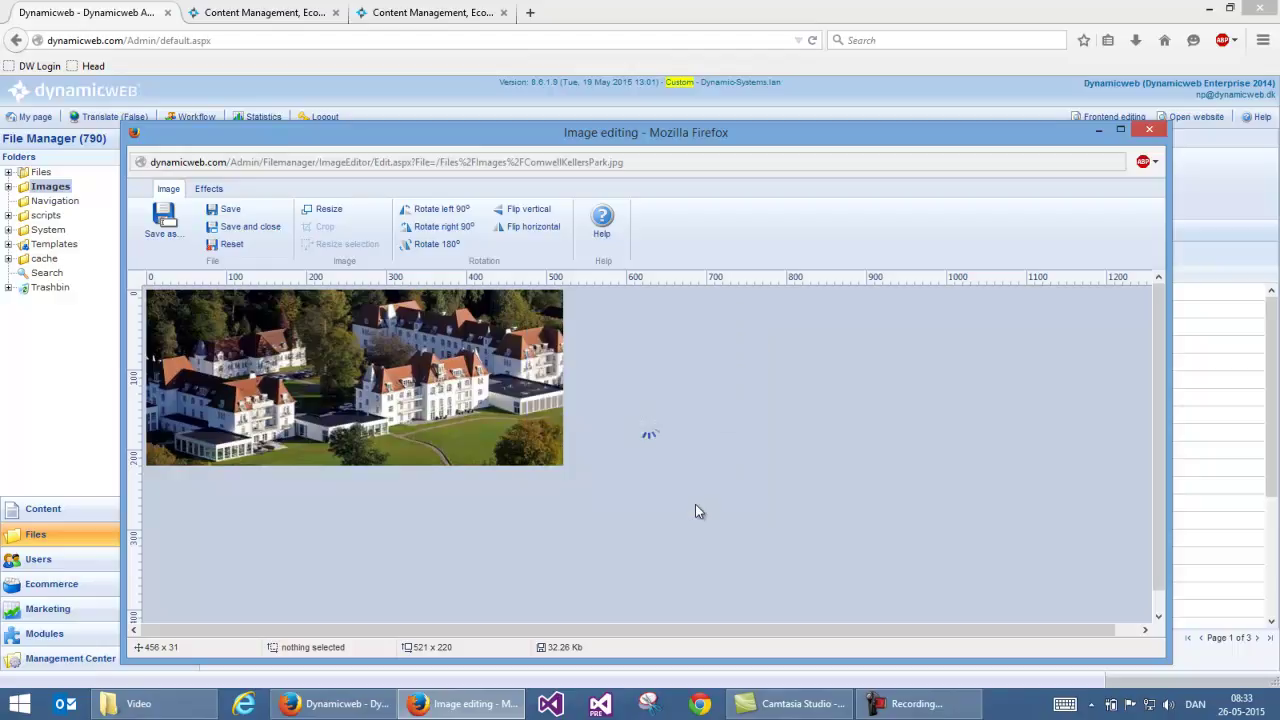
# Rotate the image 90° left and apply the Grayscale effect, then close the image editor without saving.
pyautogui.click(462, 214)
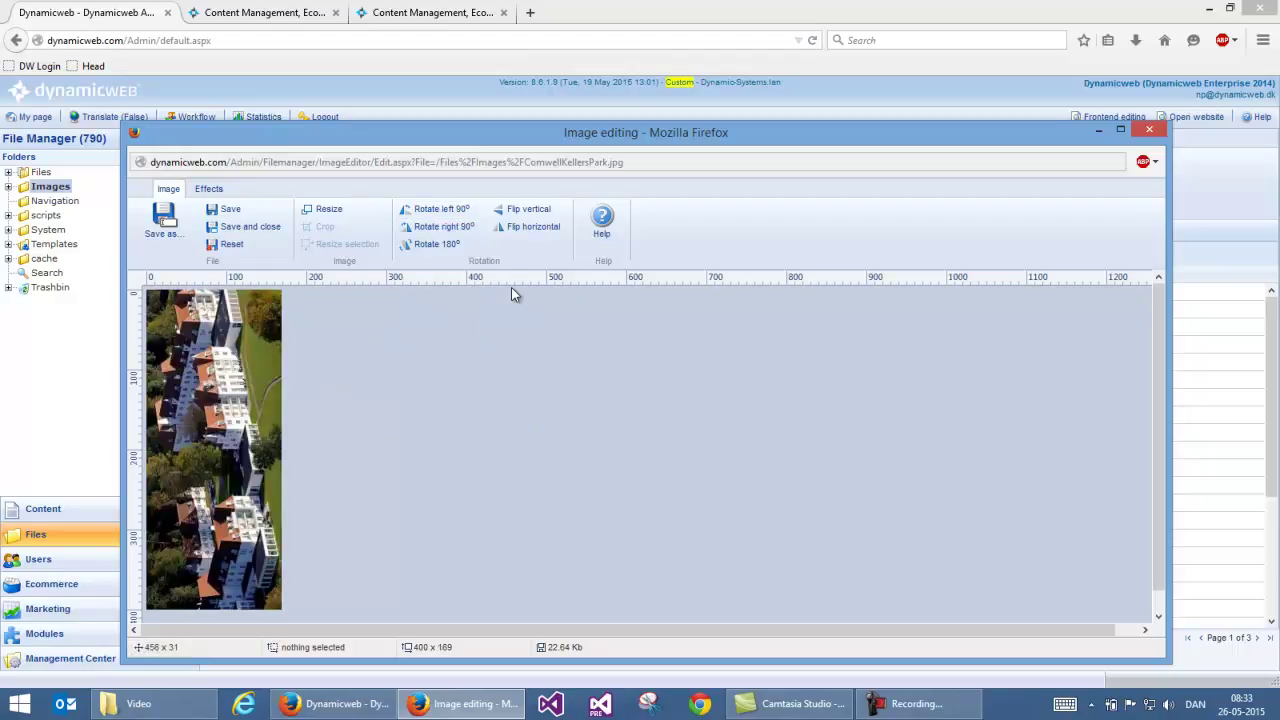
pyautogui.click(209, 188)
pyautogui.click(258, 209)
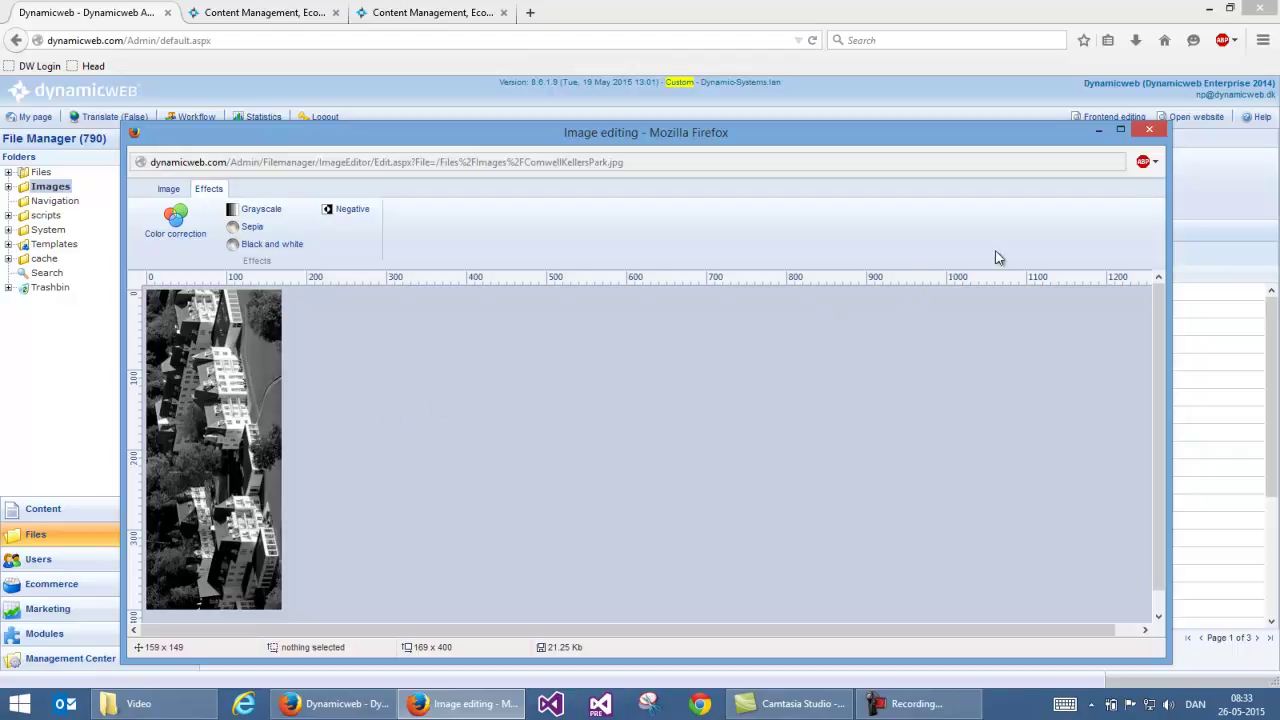
pyautogui.click(1153, 133)
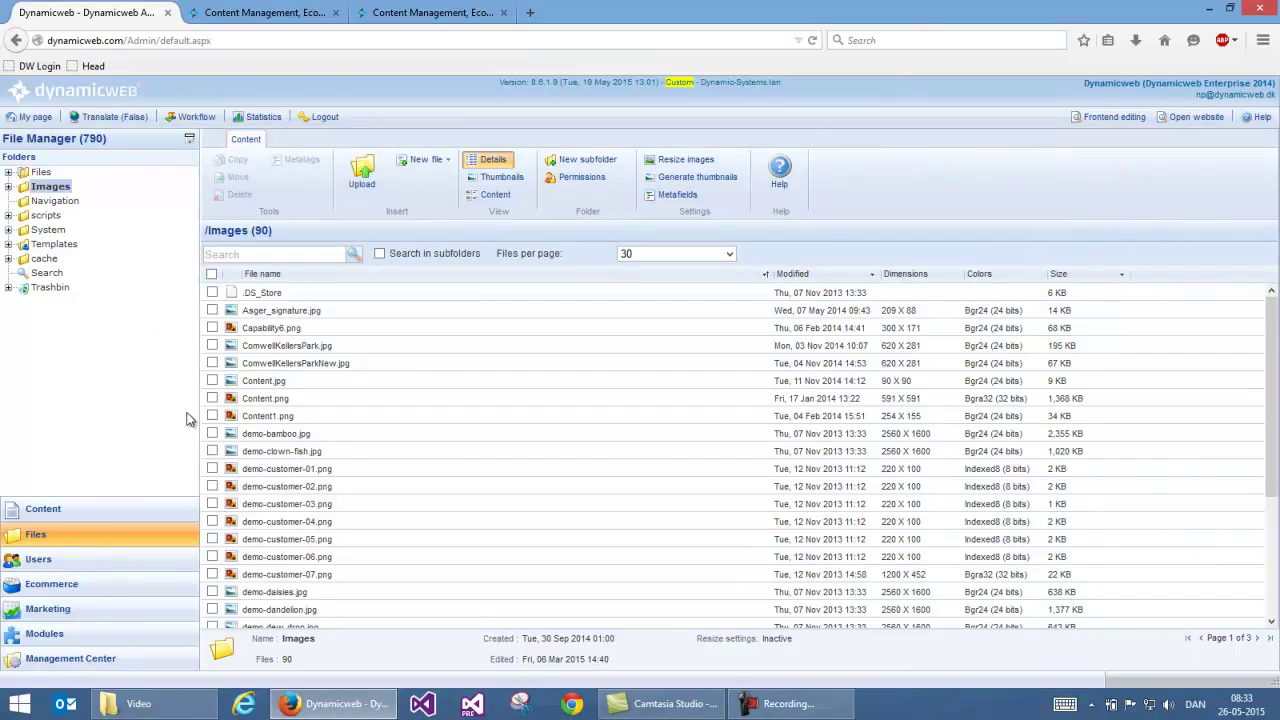
# Switch to the dynamicweb.com responsive preview and examine the home page's desktop layout at 1280×600.
pyautogui.click(437, 14)
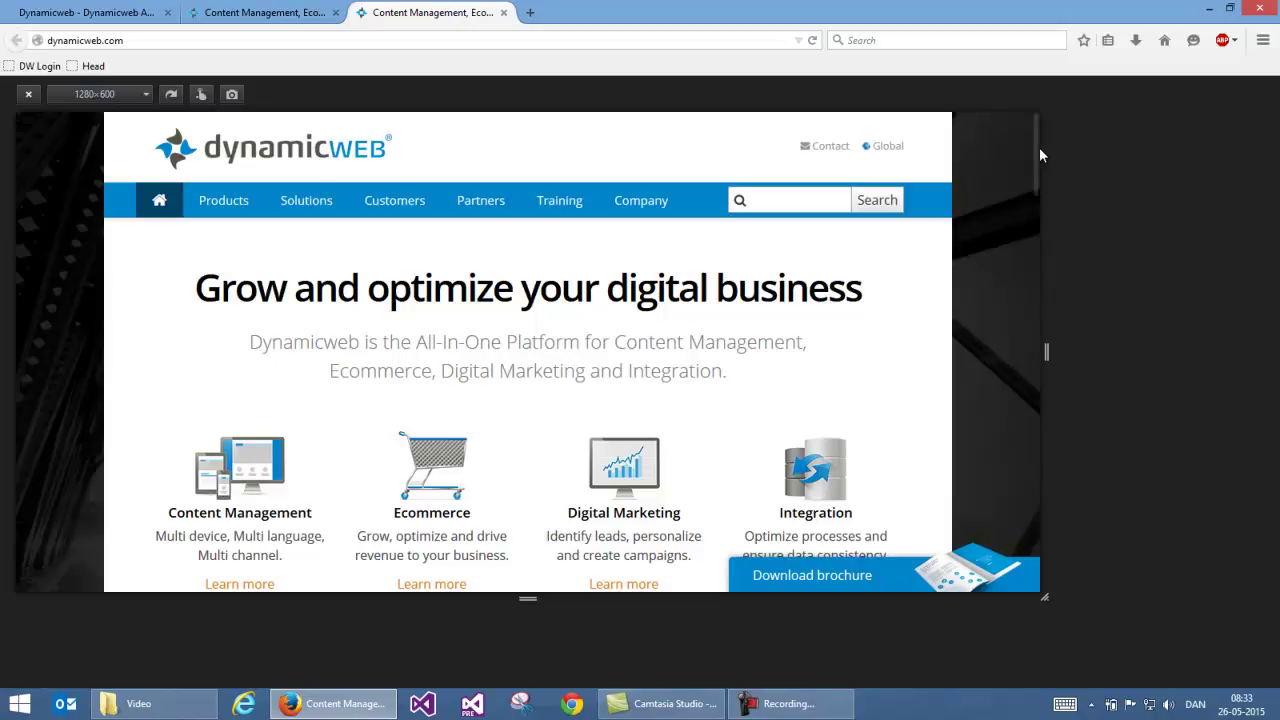
pyautogui.moveTo(1037, 150)
pyautogui.mouseDown()
pyautogui.moveTo(1035, 552)
pyautogui.moveTo(1036, 142)
pyautogui.mouseUp()
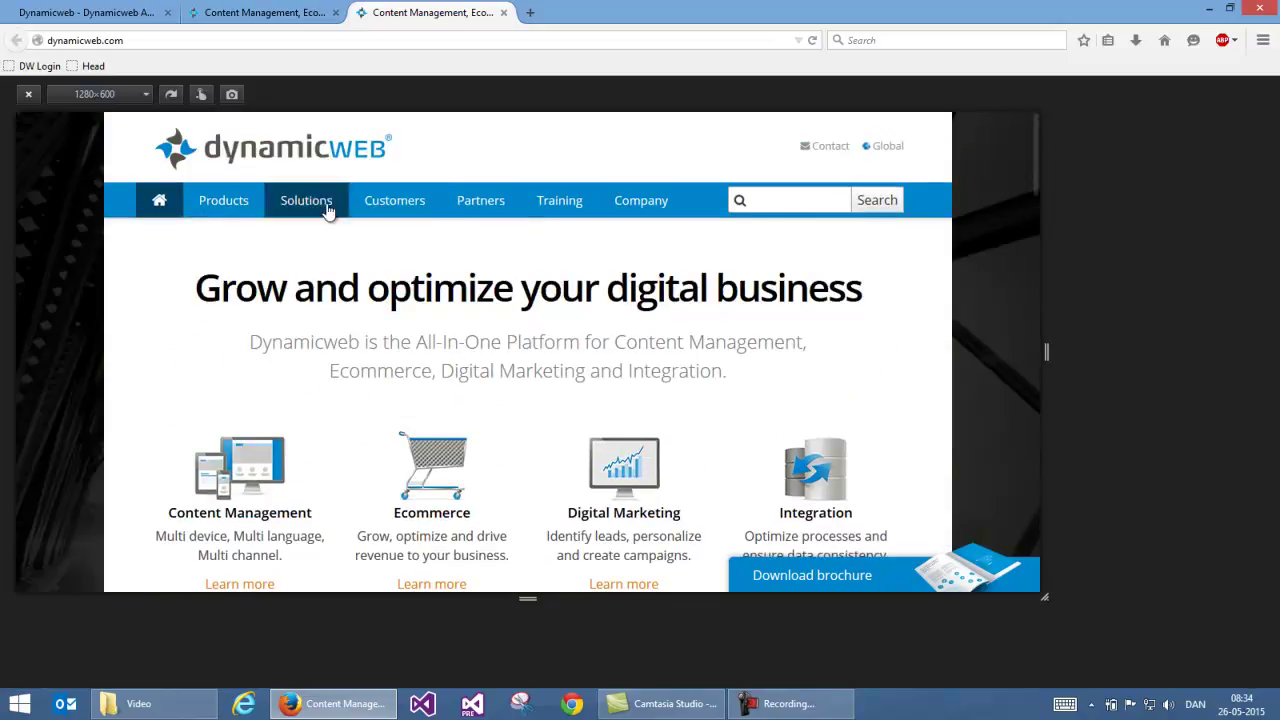
pyautogui.scroll(-5, 580, 282)
pyautogui.scroll(5, 580, 282)
pyautogui.scroll(-1, 1028, 363)
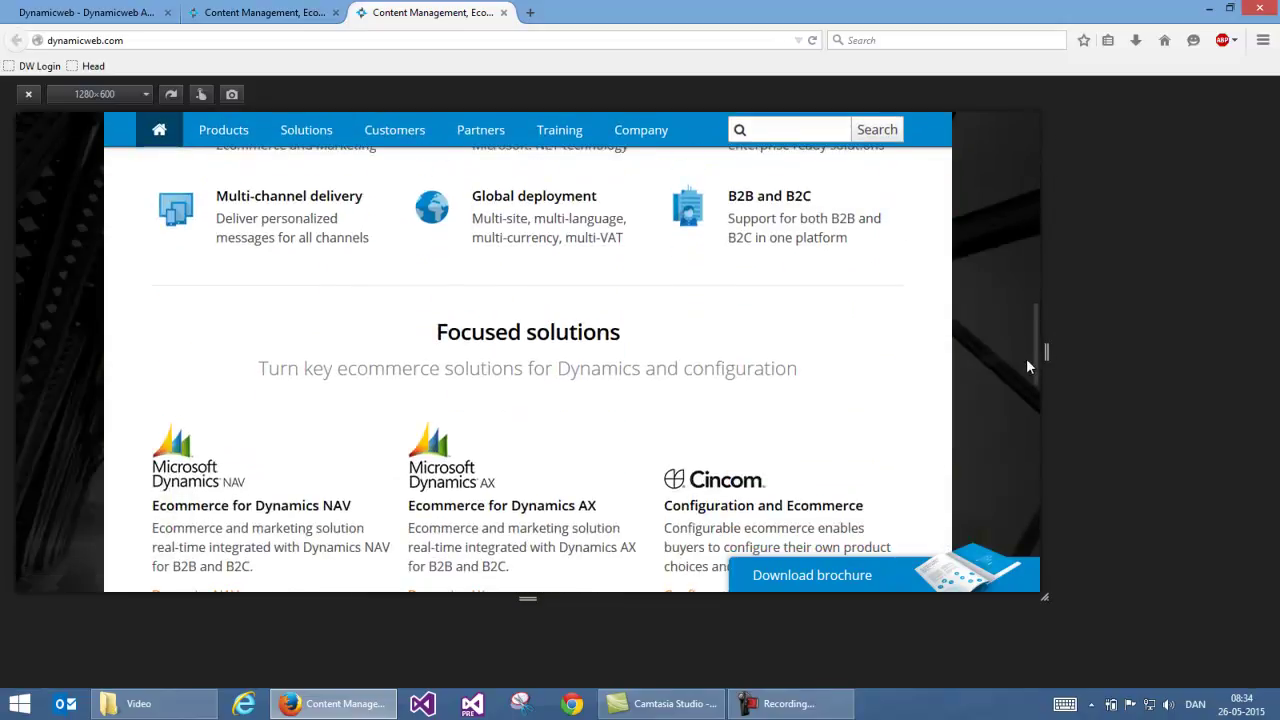
pyautogui.moveTo(1040, 358); pyautogui.dragTo(1034, 160)
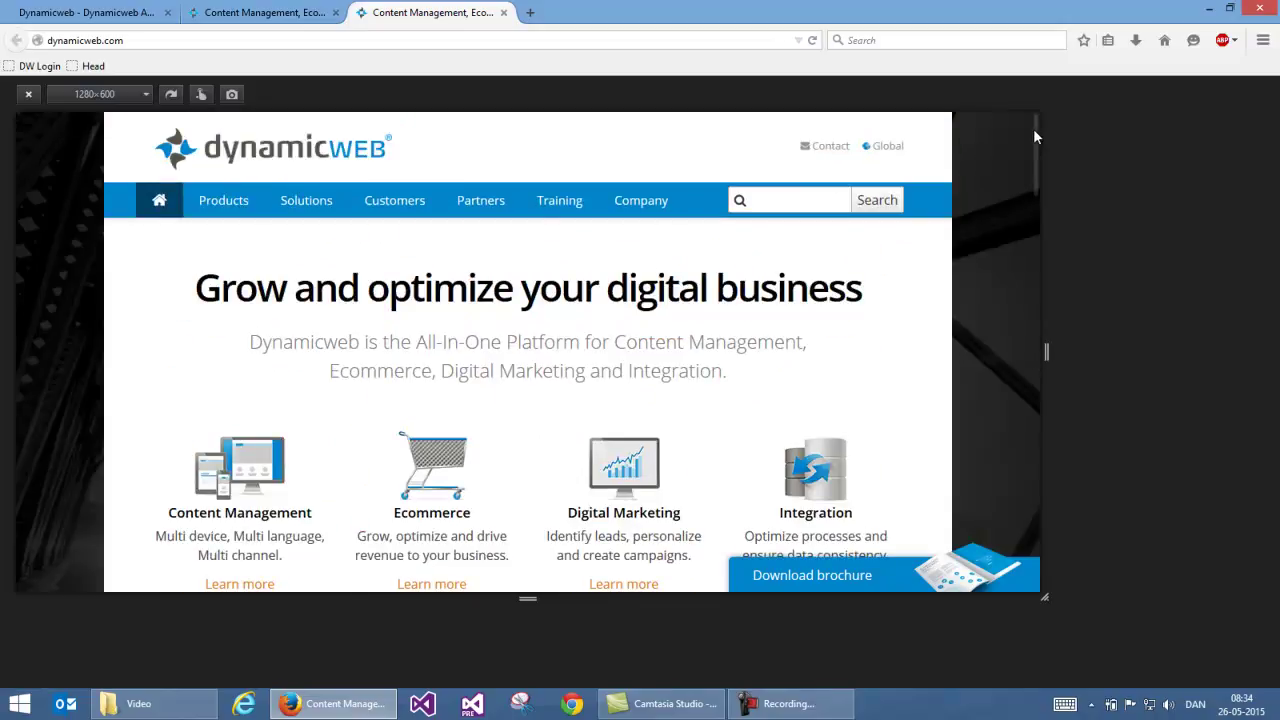
# Set the preview size to 768×1024 and examine the home page's tablet layout, expanding and collapsing its navigation menu.
pyautogui.click(147, 90)
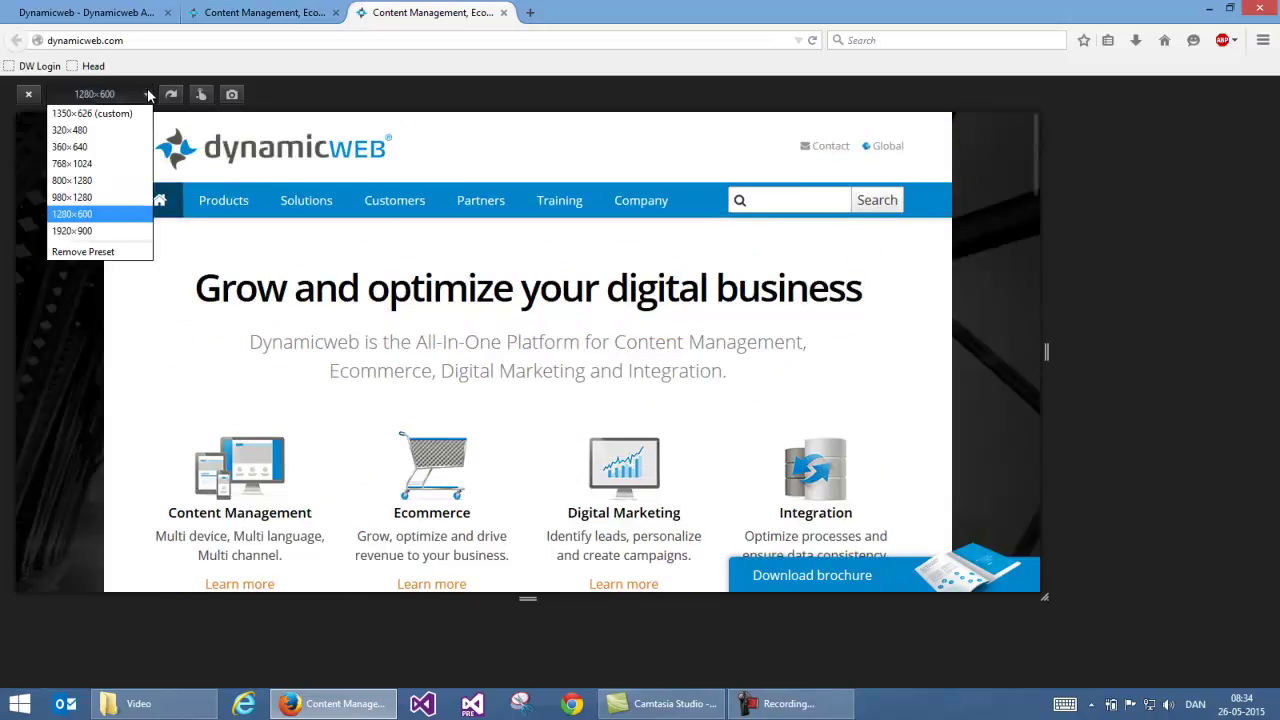
pyautogui.click(72, 164)
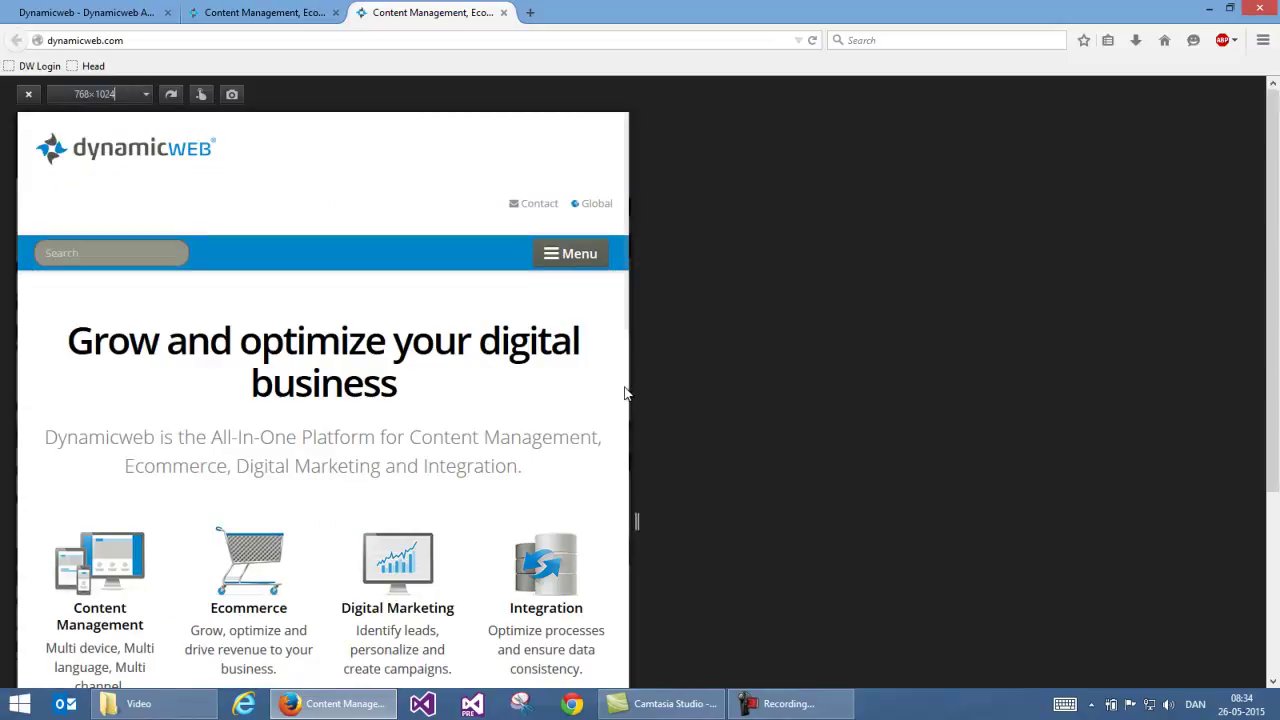
pyautogui.scroll(-10, 624, 393)
pyautogui.scroll(10, 624, 393)
pyautogui.click(588, 256)
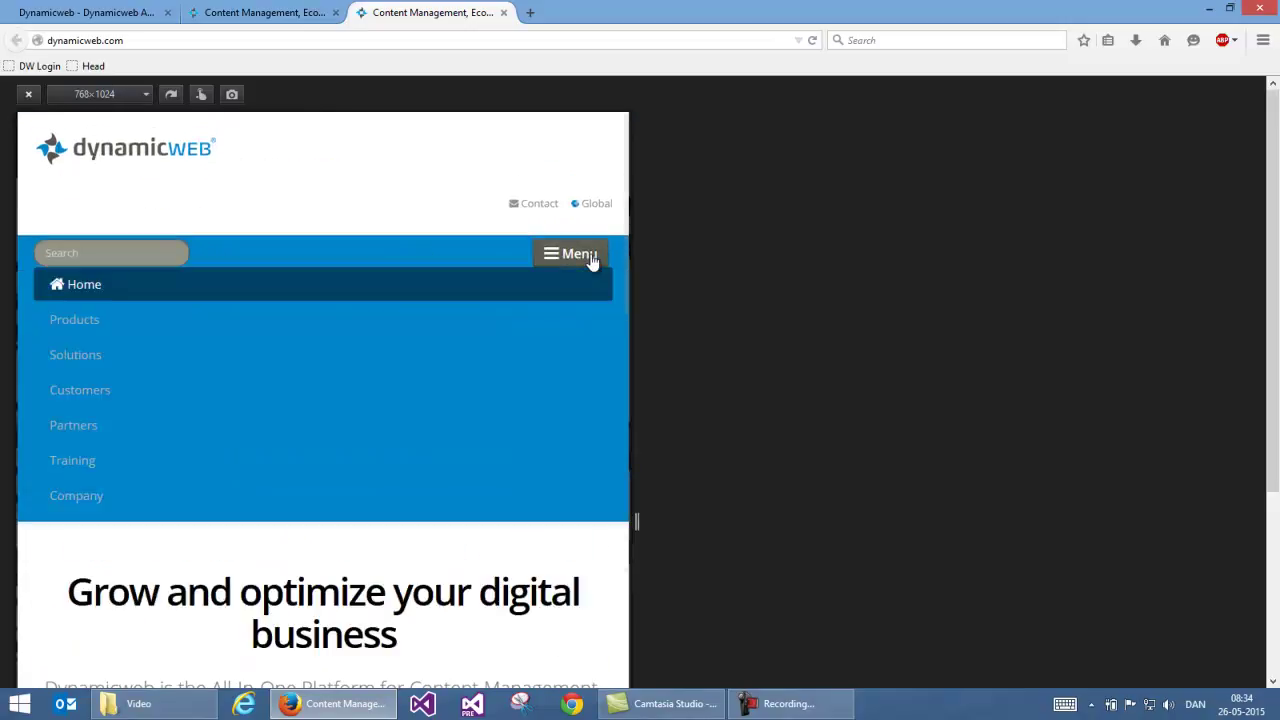
pyautogui.click(590, 255)
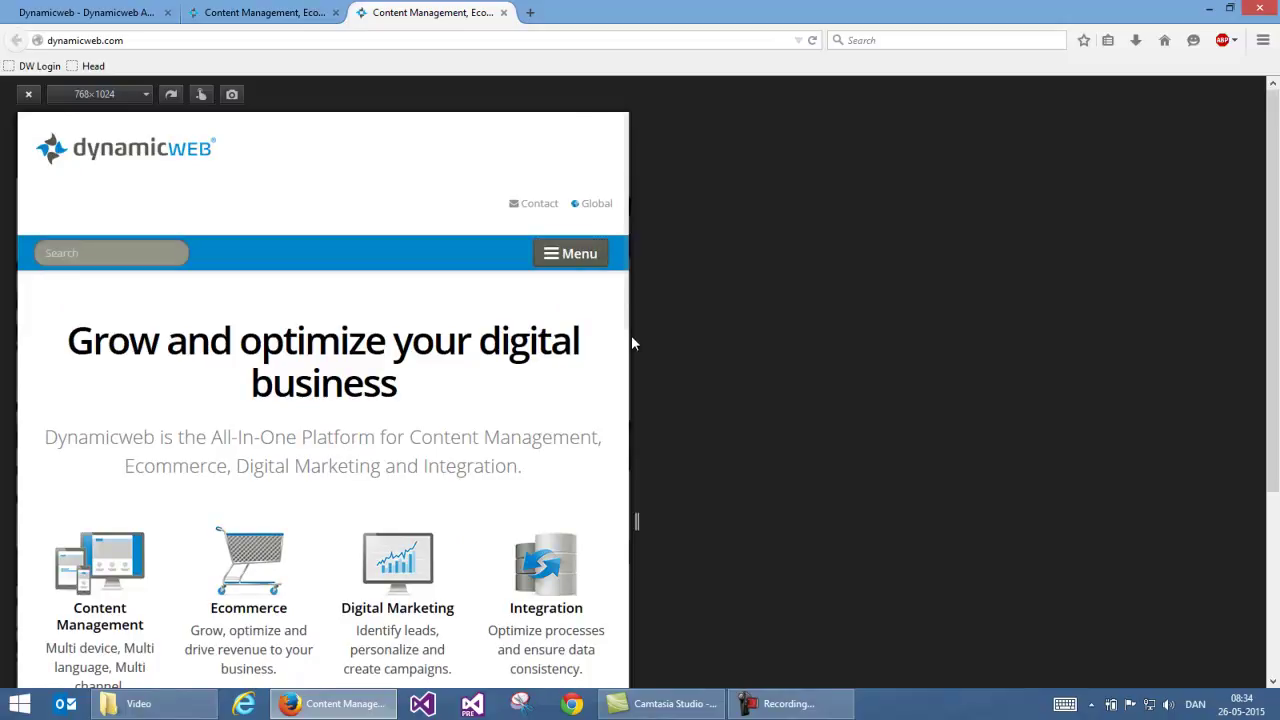
pyautogui.scroll(-3, 623, 337)
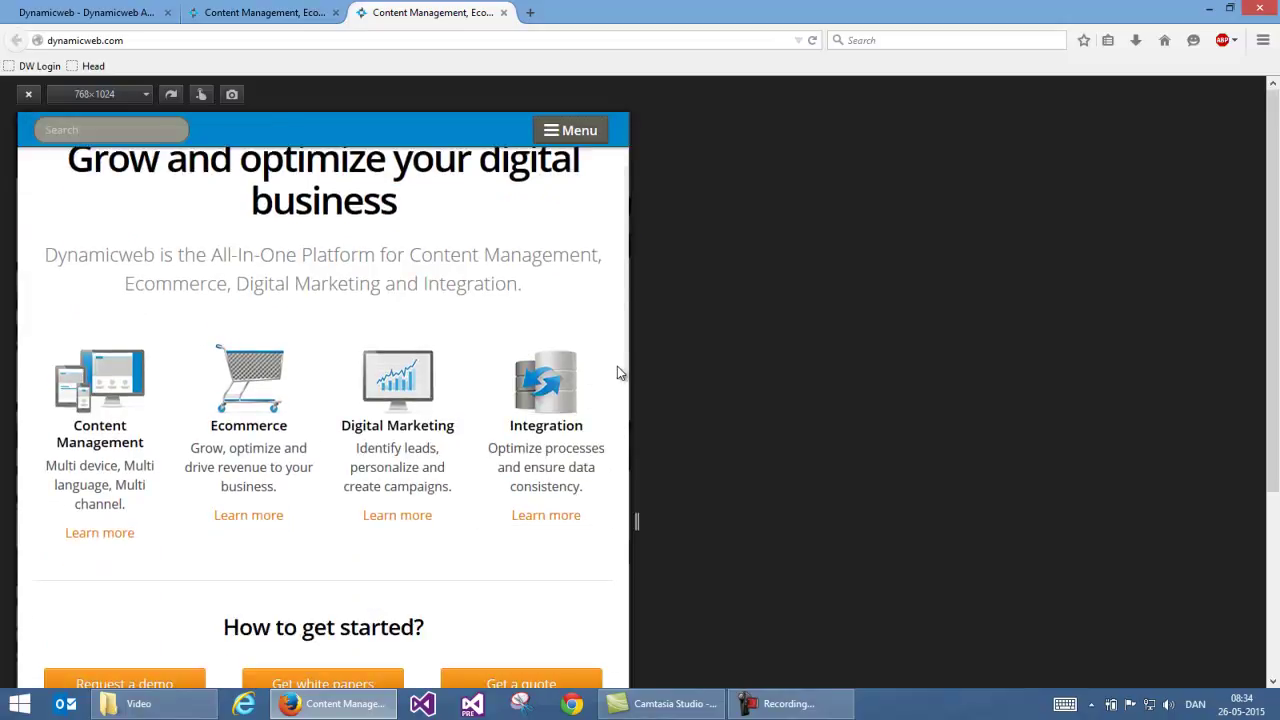
pyautogui.scroll(-4, 616, 365)
pyautogui.scroll(-14, 618, 372)
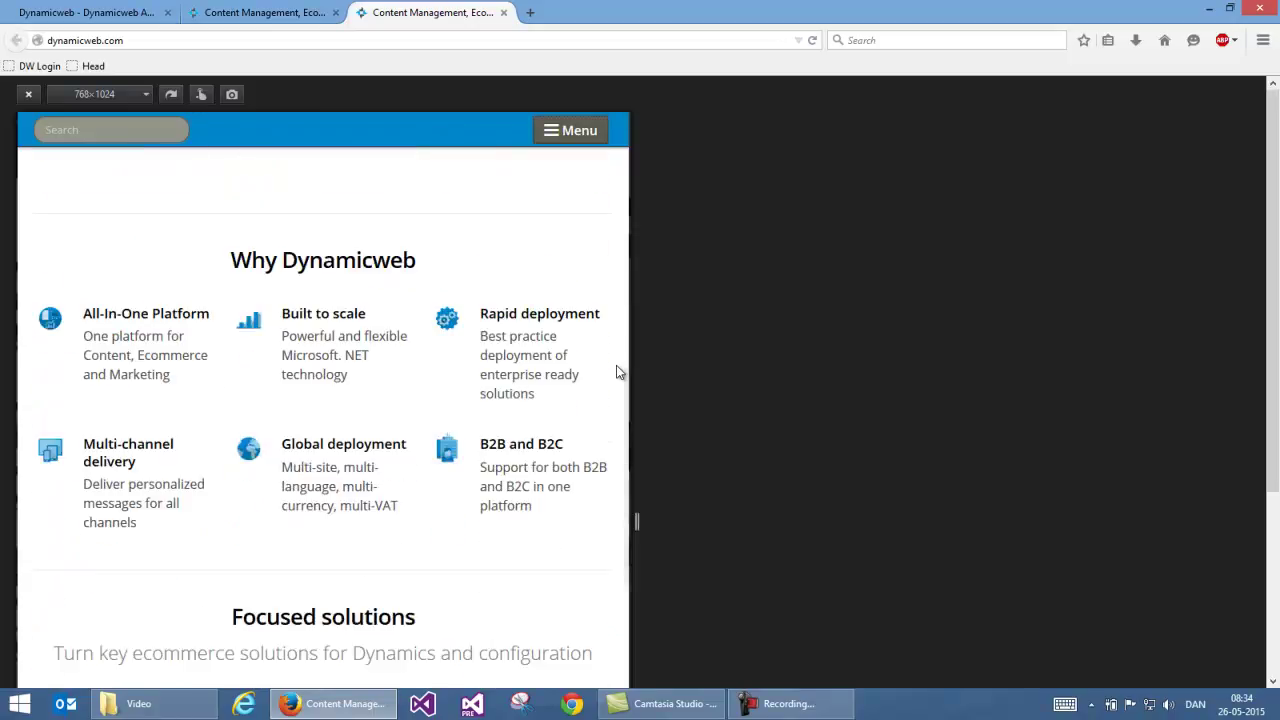
pyautogui.scroll(1, 618, 372)
pyautogui.scroll(15, 616, 372)
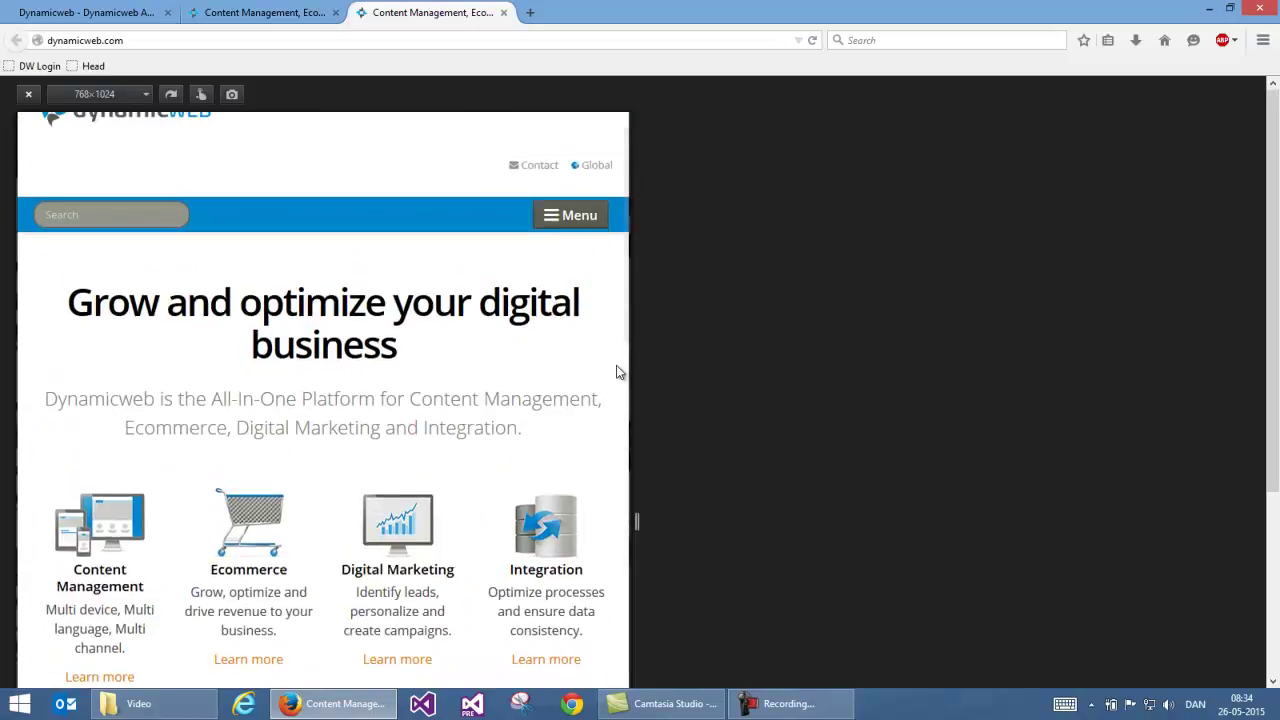
# Set the preview size to 360×640 and examine the home page's phone layout.
pyautogui.click(145, 95)
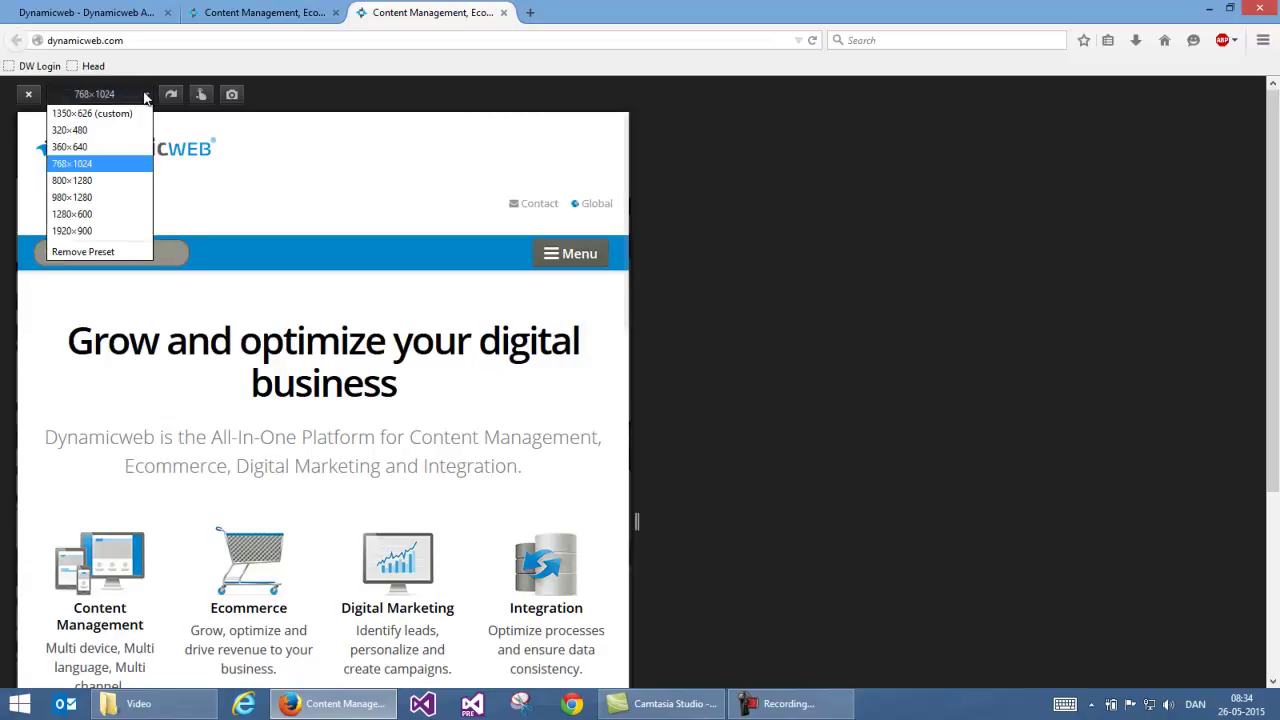
pyautogui.click(100, 147)
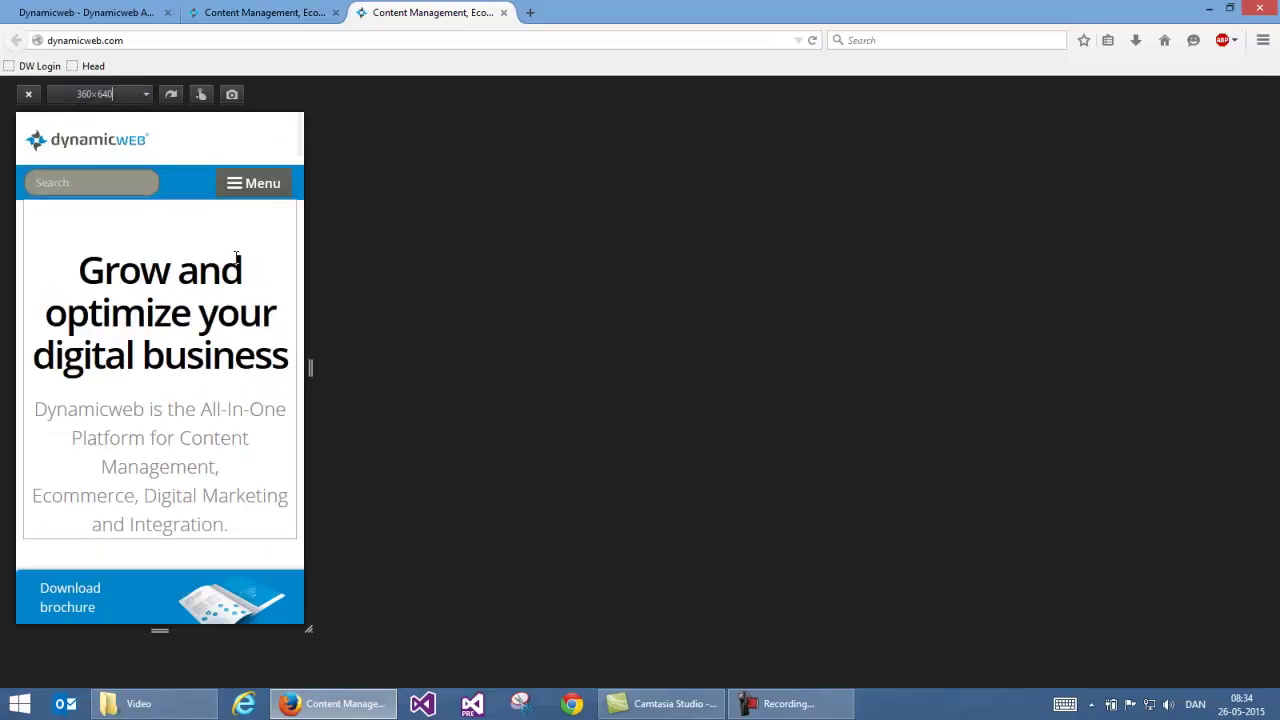
pyautogui.scroll(-5, 243, 277)
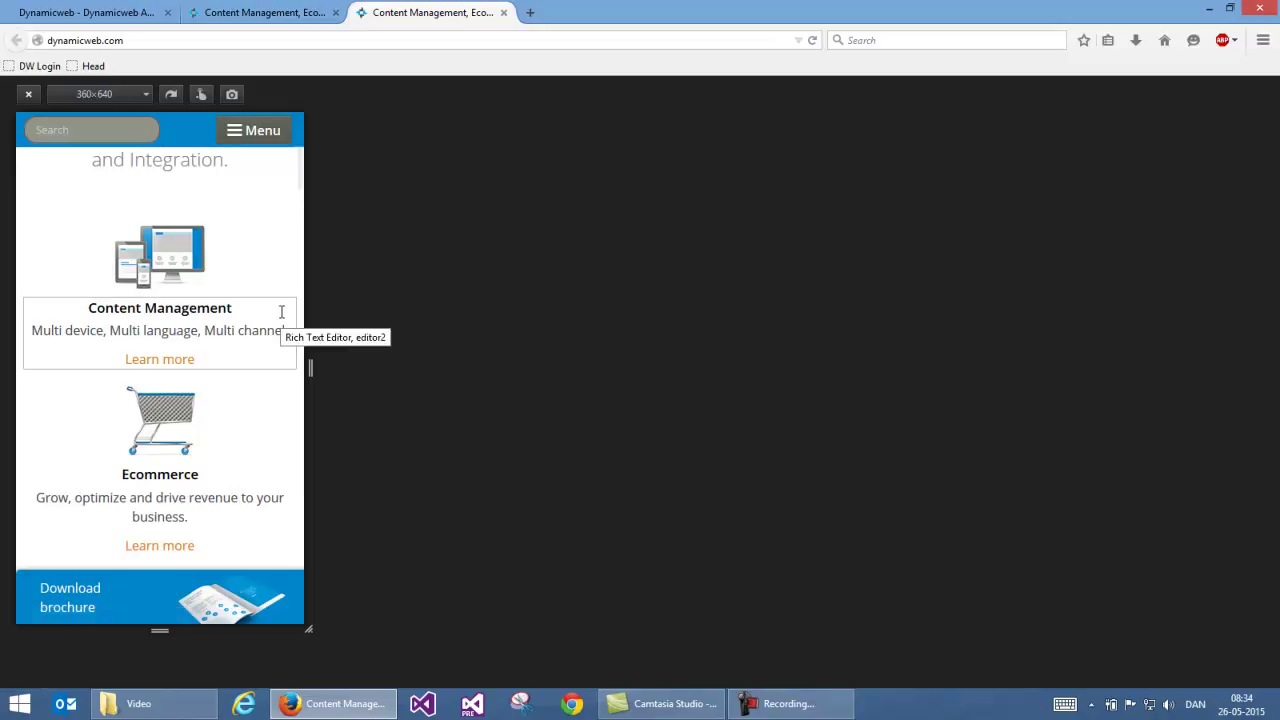
pyautogui.scroll(-5, 280, 313)
pyautogui.scroll(-10, 281, 312)
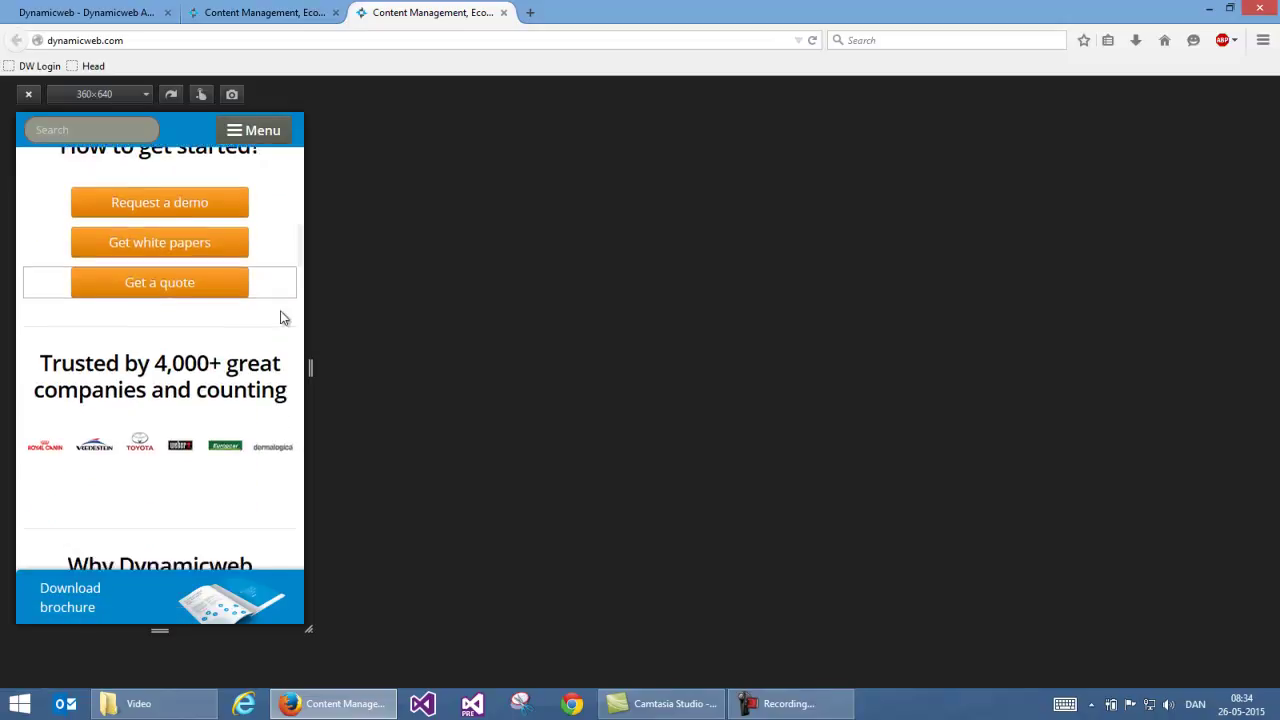
pyautogui.moveTo(307, 278); pyautogui.dragTo(292, 160)
# Return to the administration's content area and set the Company page's Items paragraph as hidden for phones and tablets.
pyautogui.click(104, 7)
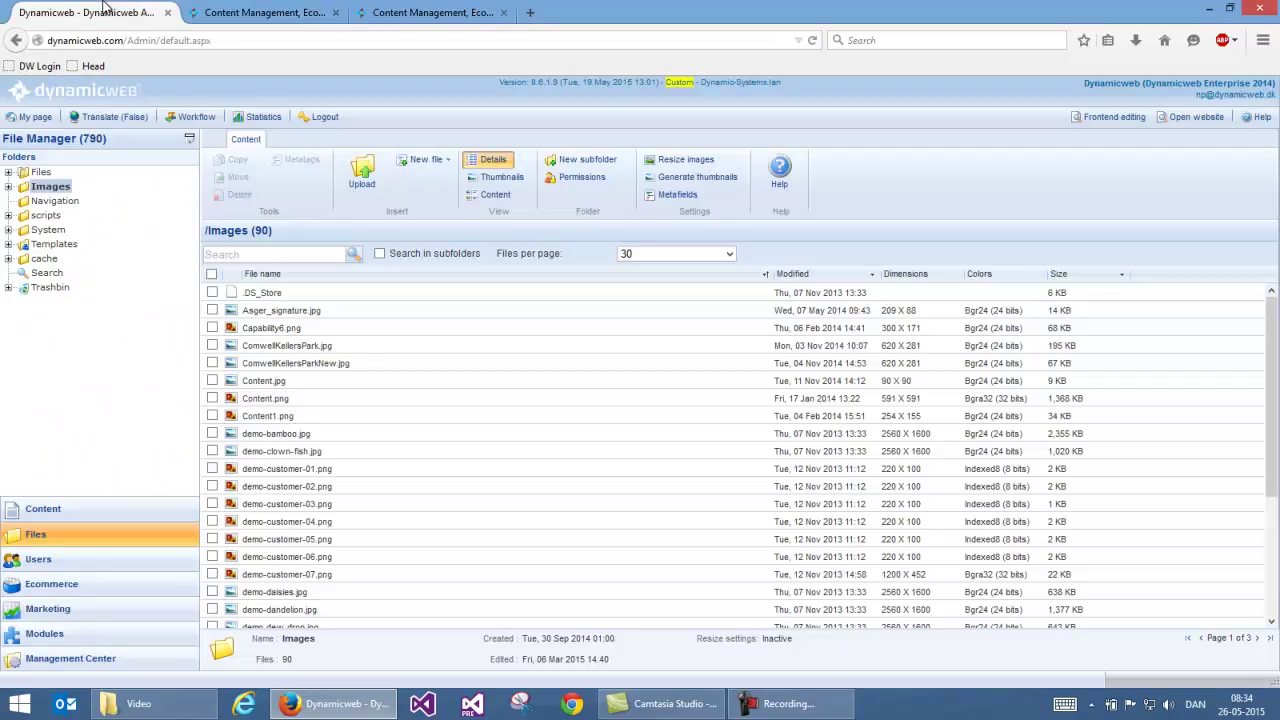
pyautogui.click(57, 518)
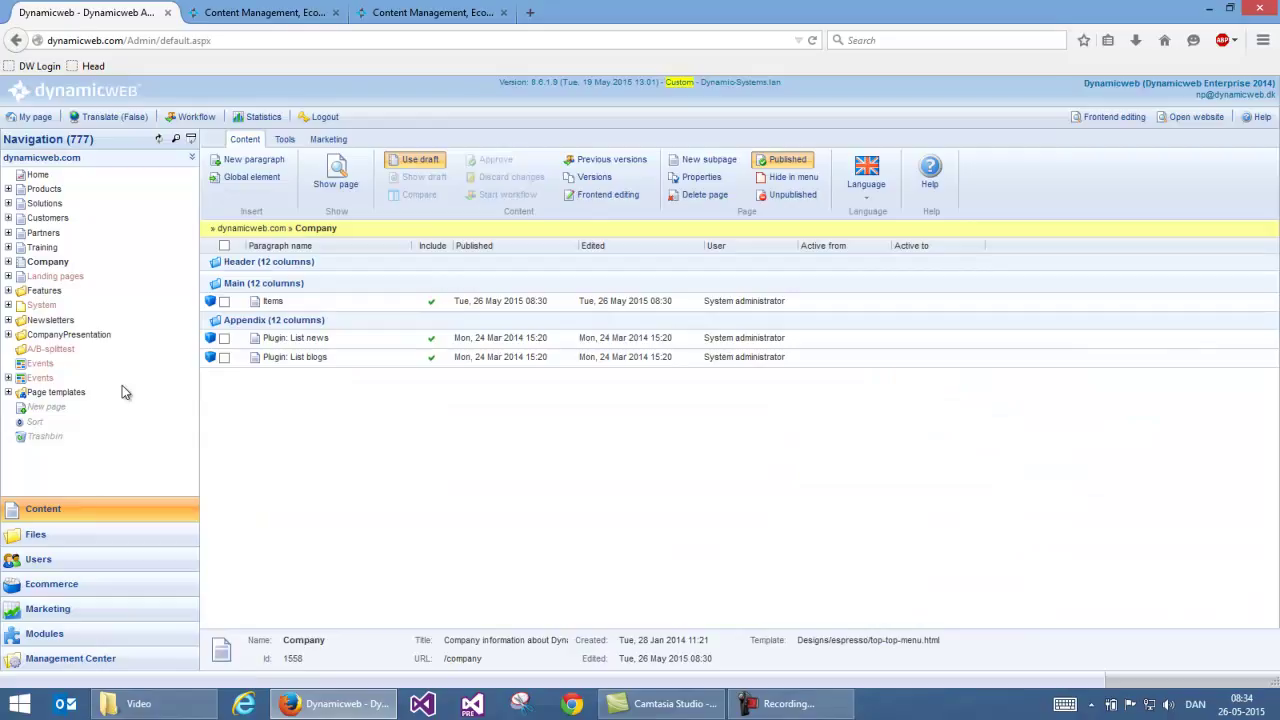
pyautogui.click(273, 301)
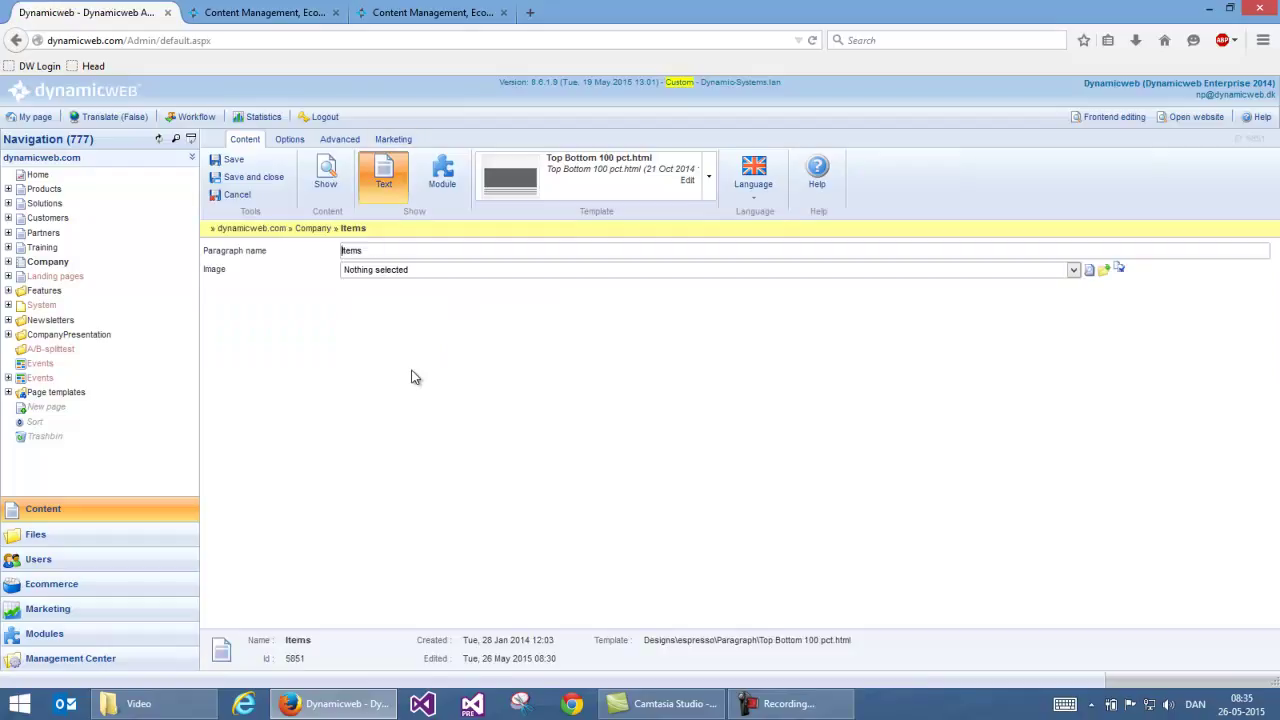
pyautogui.click(338, 139)
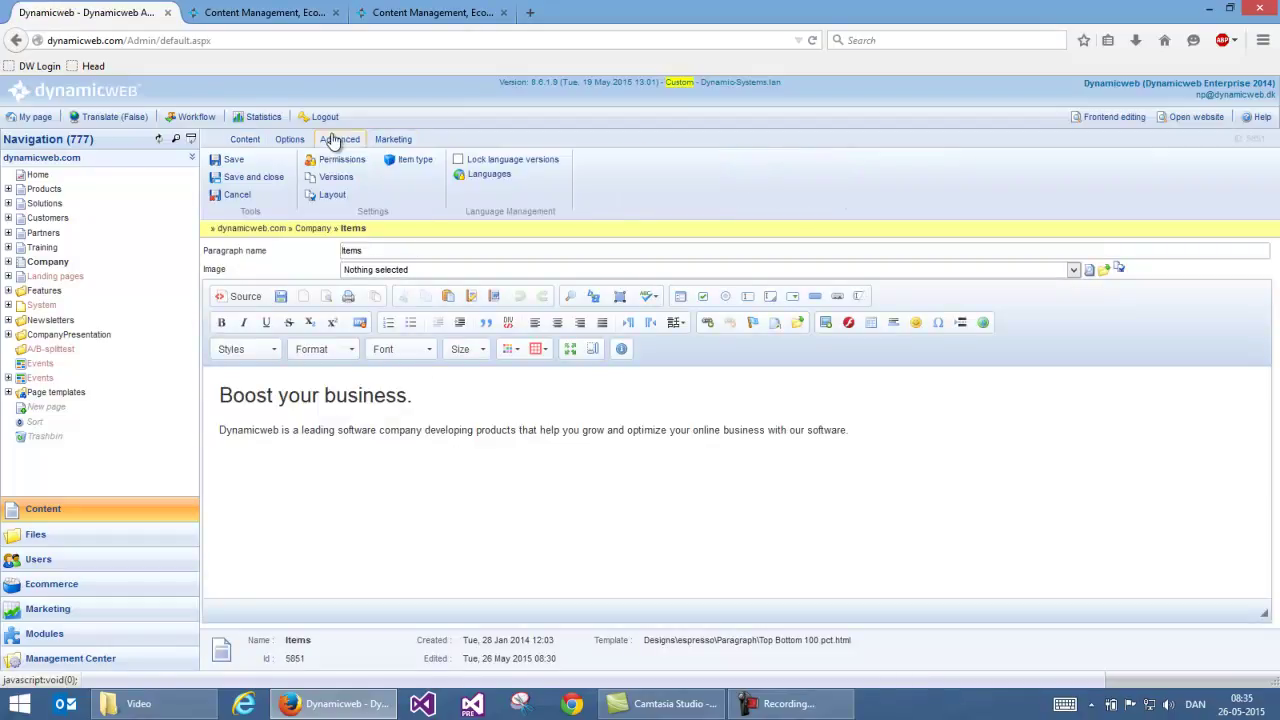
pyautogui.click(292, 141)
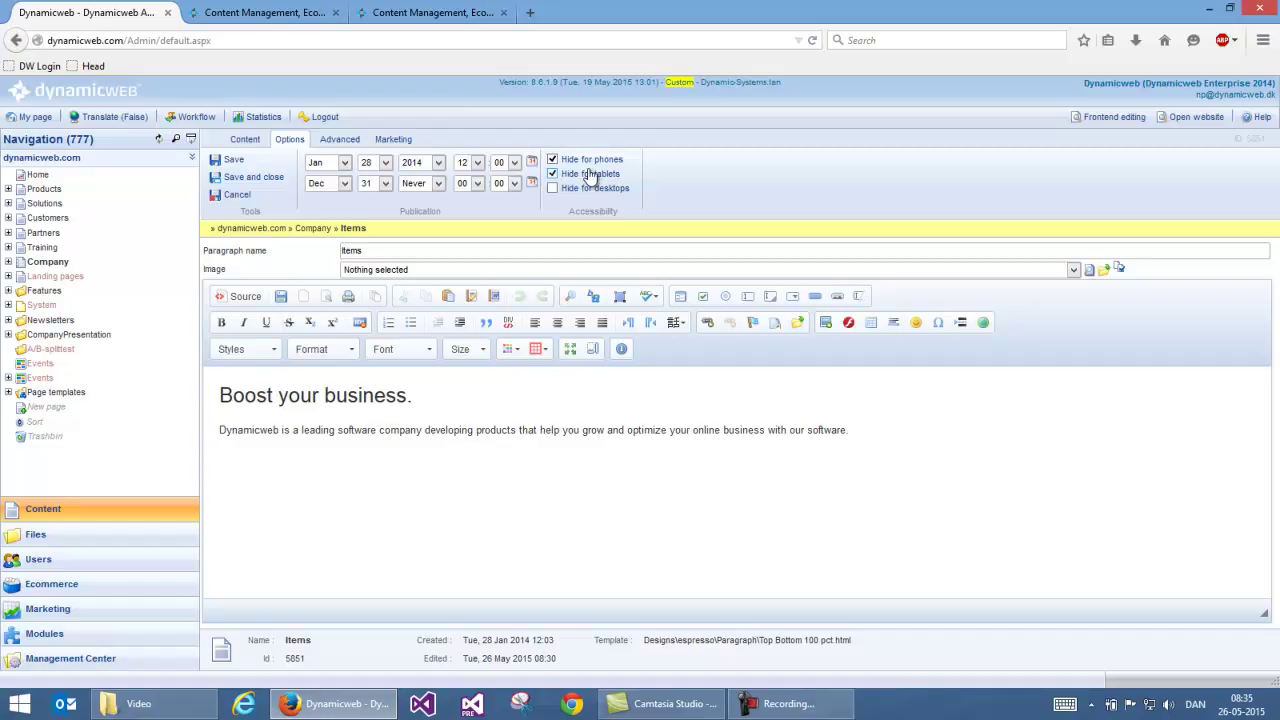
# Open the Company page's properties, examine its device visibility options, and close them without saving.
pyautogui.click(396, 401)
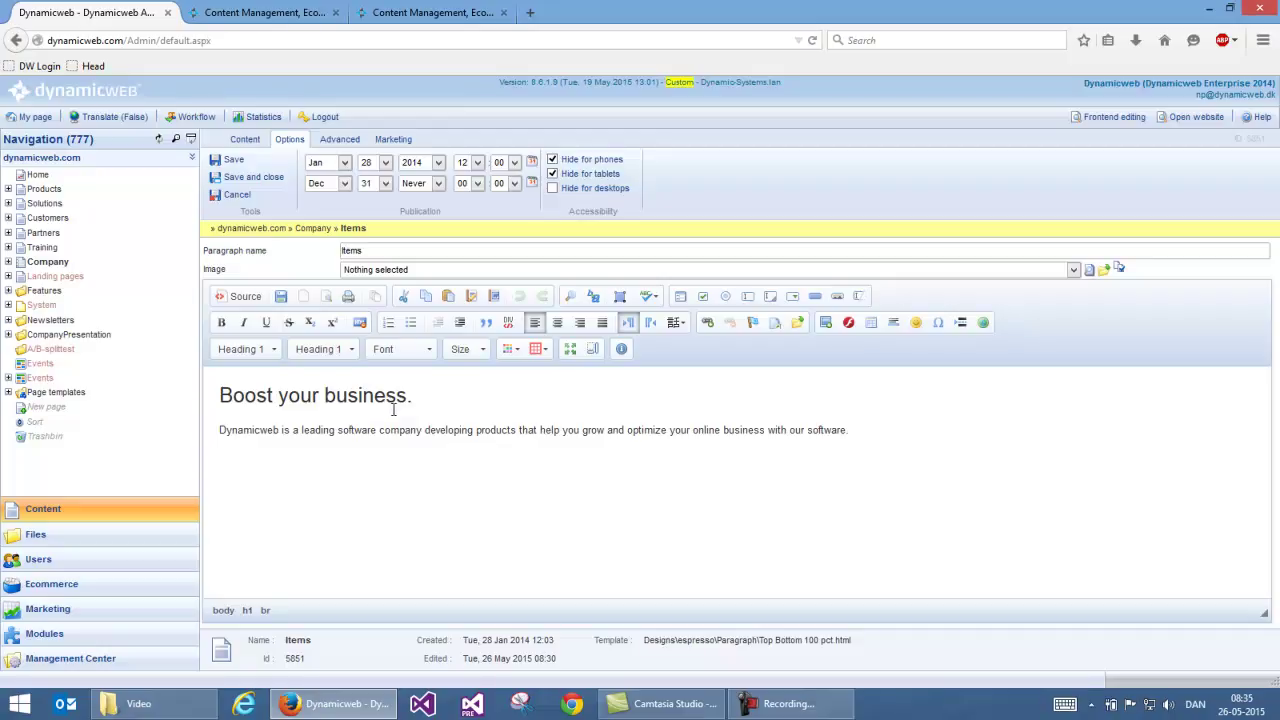
pyautogui.click(438, 395)
pyautogui.rightClick(47, 266)
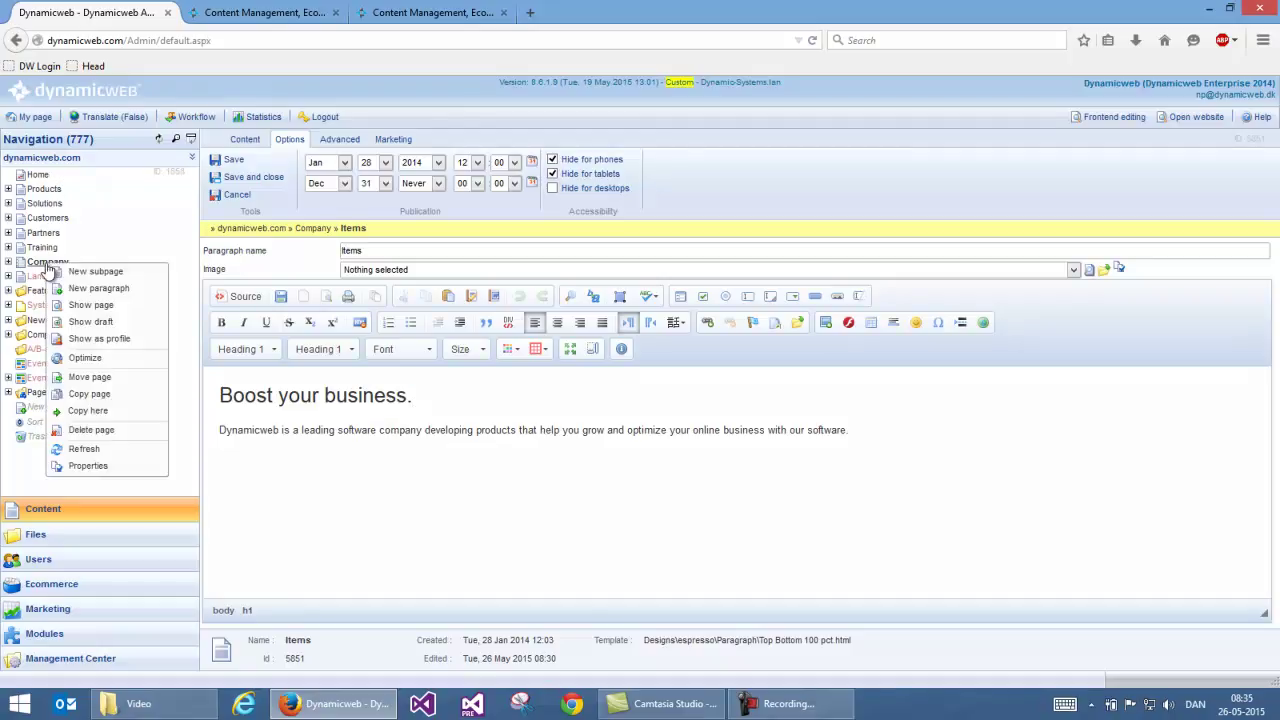
pyautogui.click(86, 468)
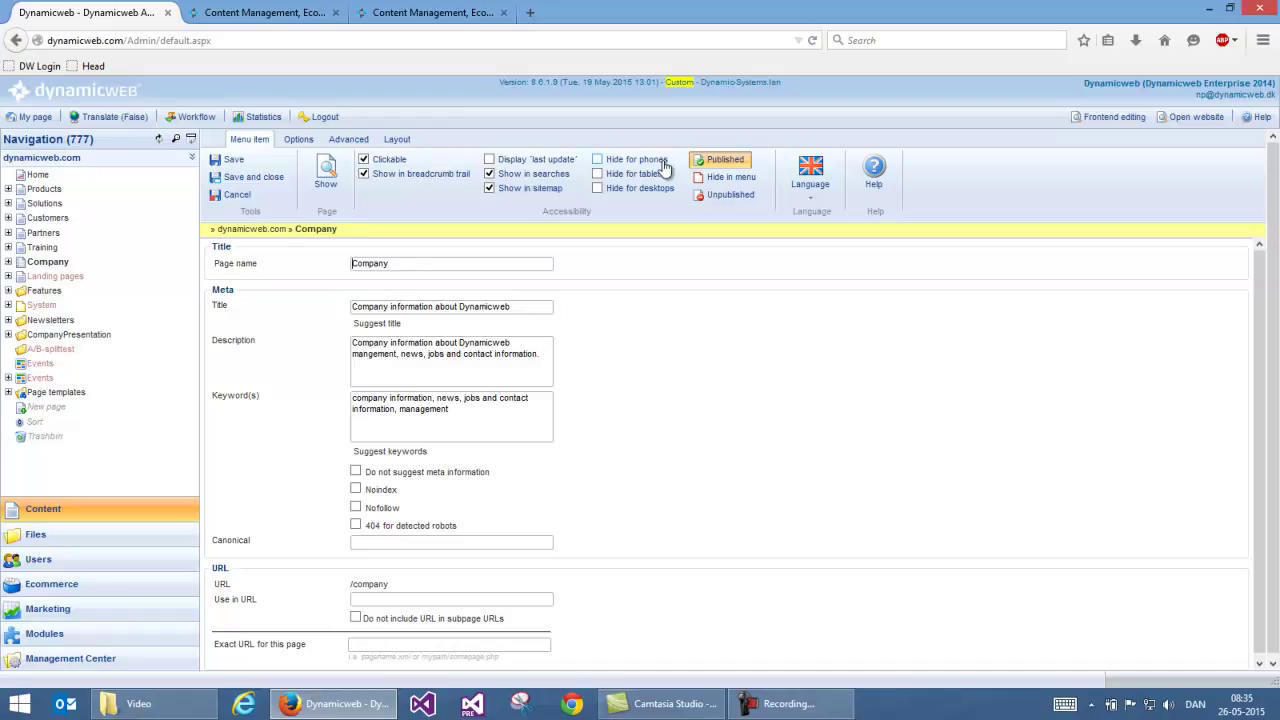
pyautogui.click(232, 197)
# Open the list of all websites for dynamicweb.com and examine the language versions.
pyautogui.click(110, 160)
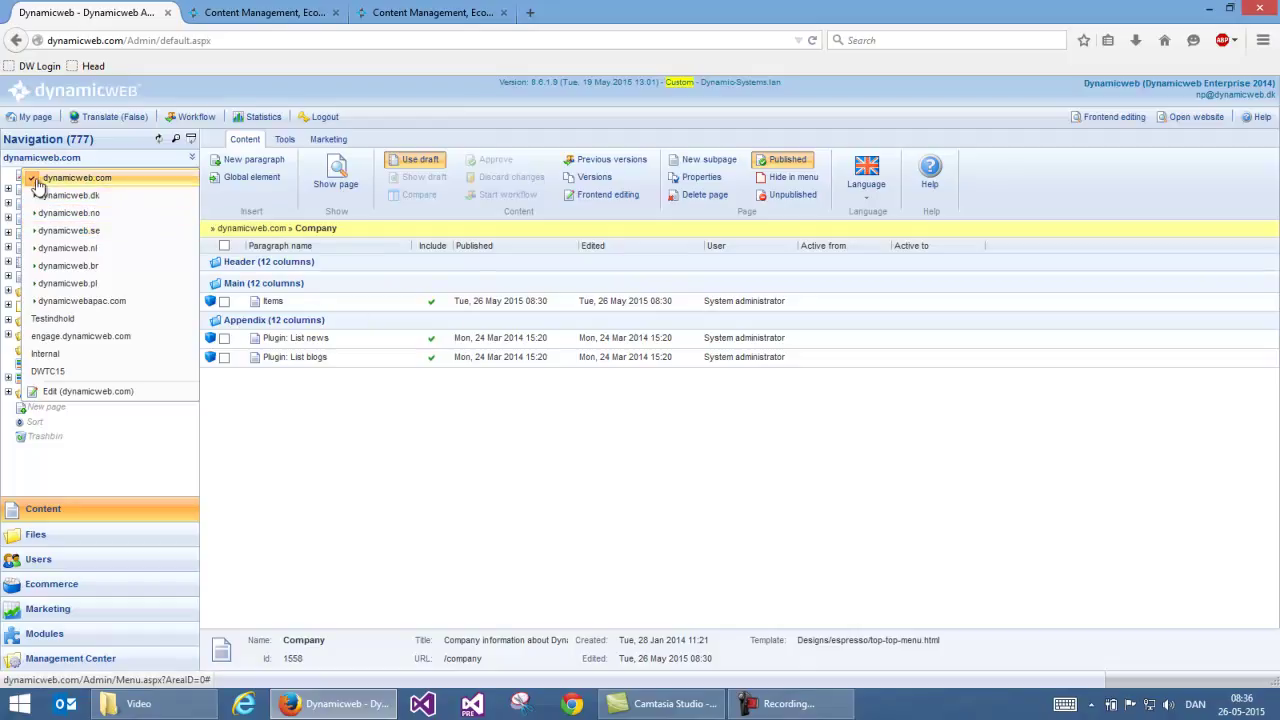
pyautogui.click(84, 177)
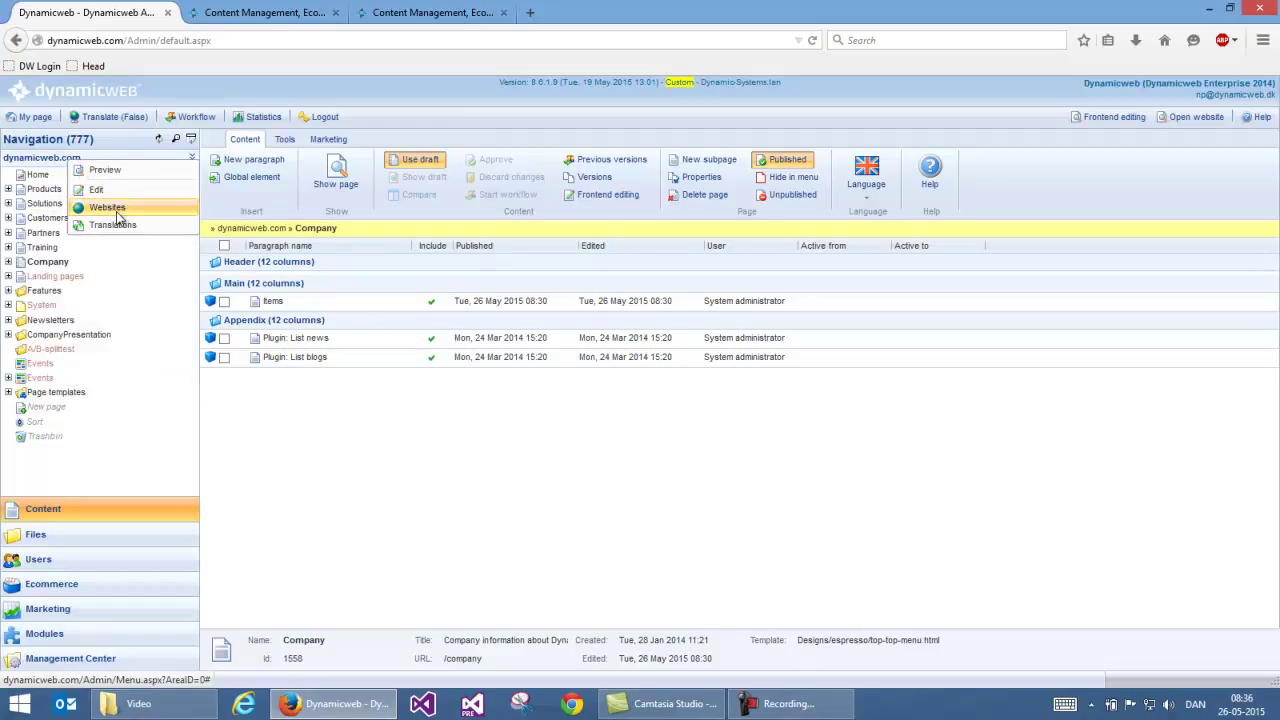
pyautogui.click(107, 208)
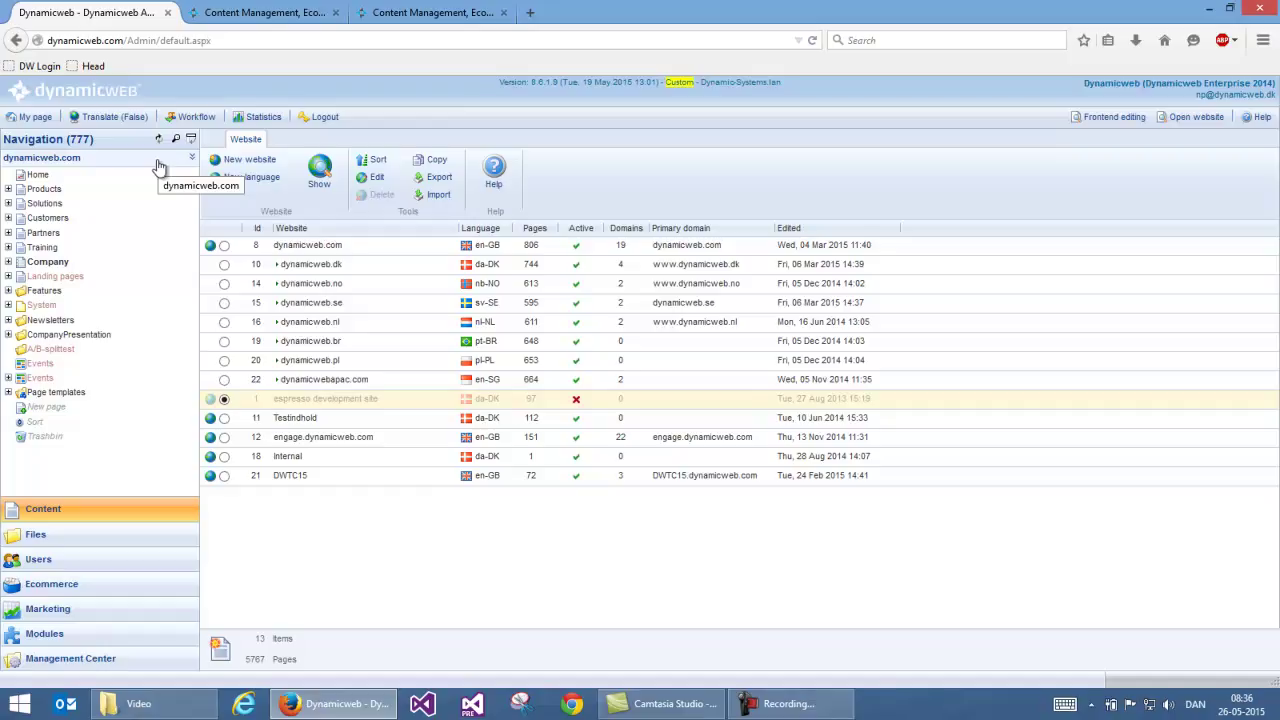
# Switch the Company page to its Swedish (Sweden) version, view the "Optimera din verksamhet" paragraph, and close it without saving.
pyautogui.click(47, 263)
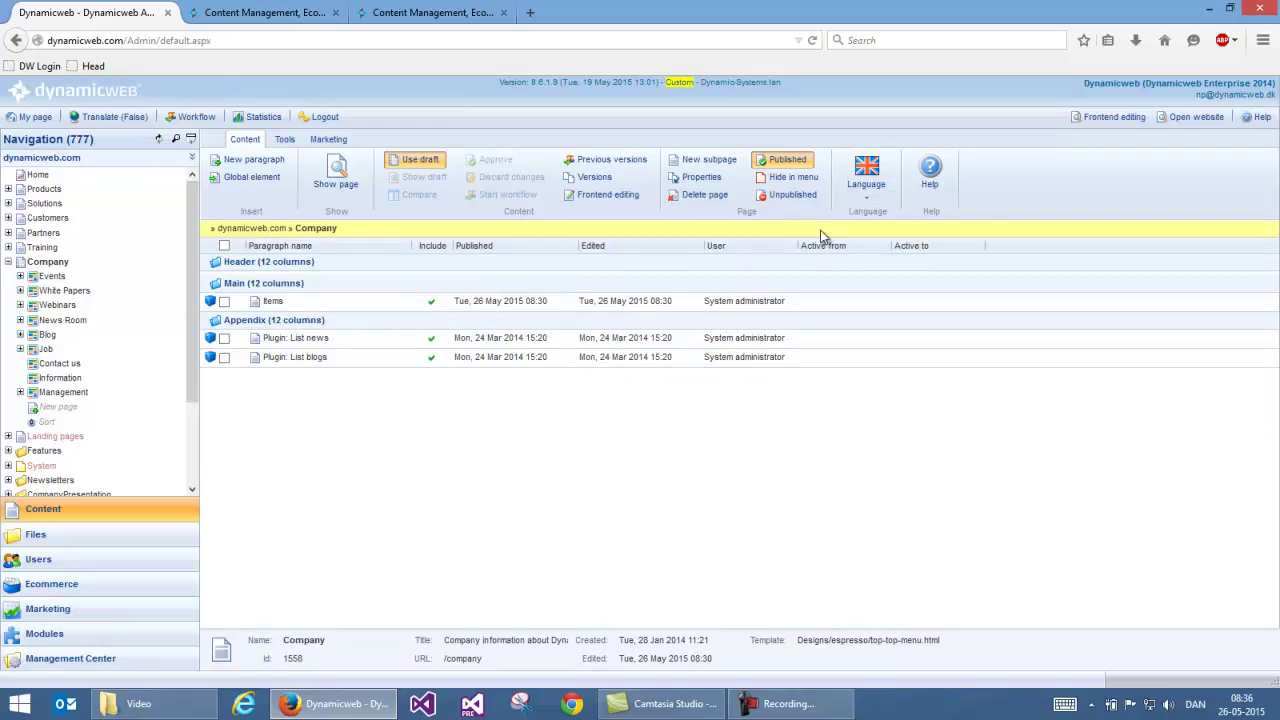
pyautogui.click(876, 197)
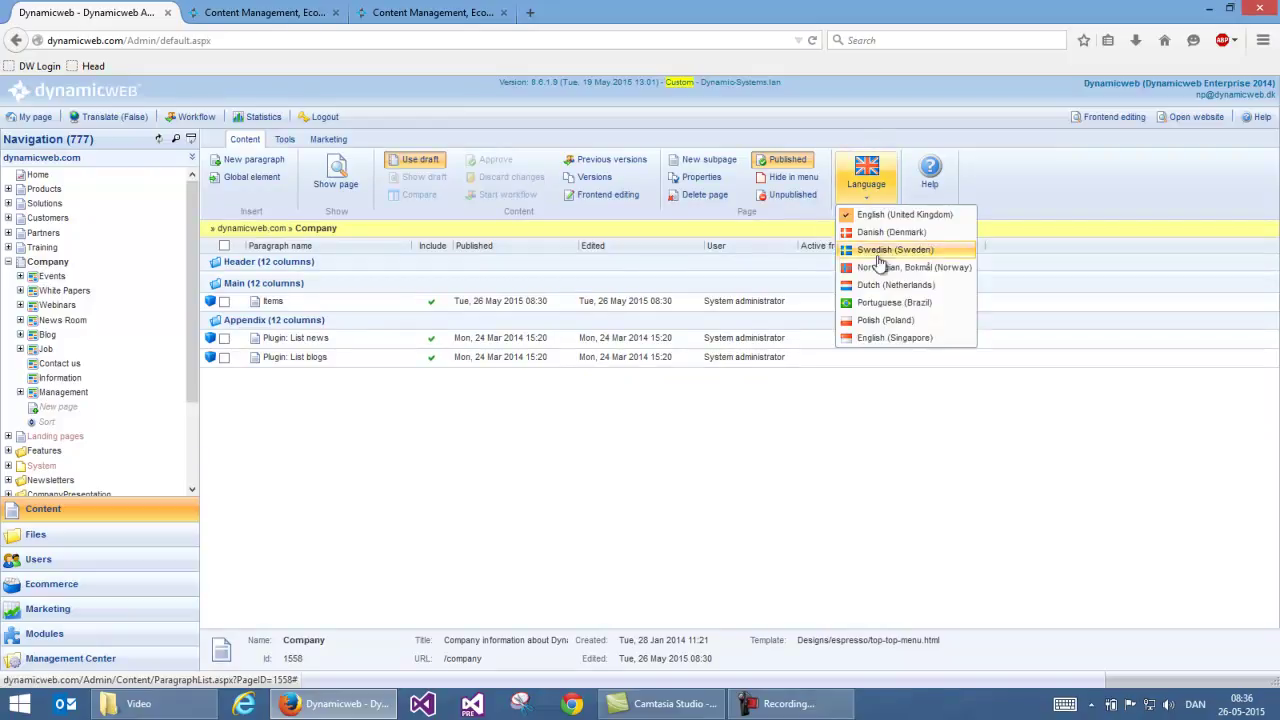
pyautogui.click(888, 252)
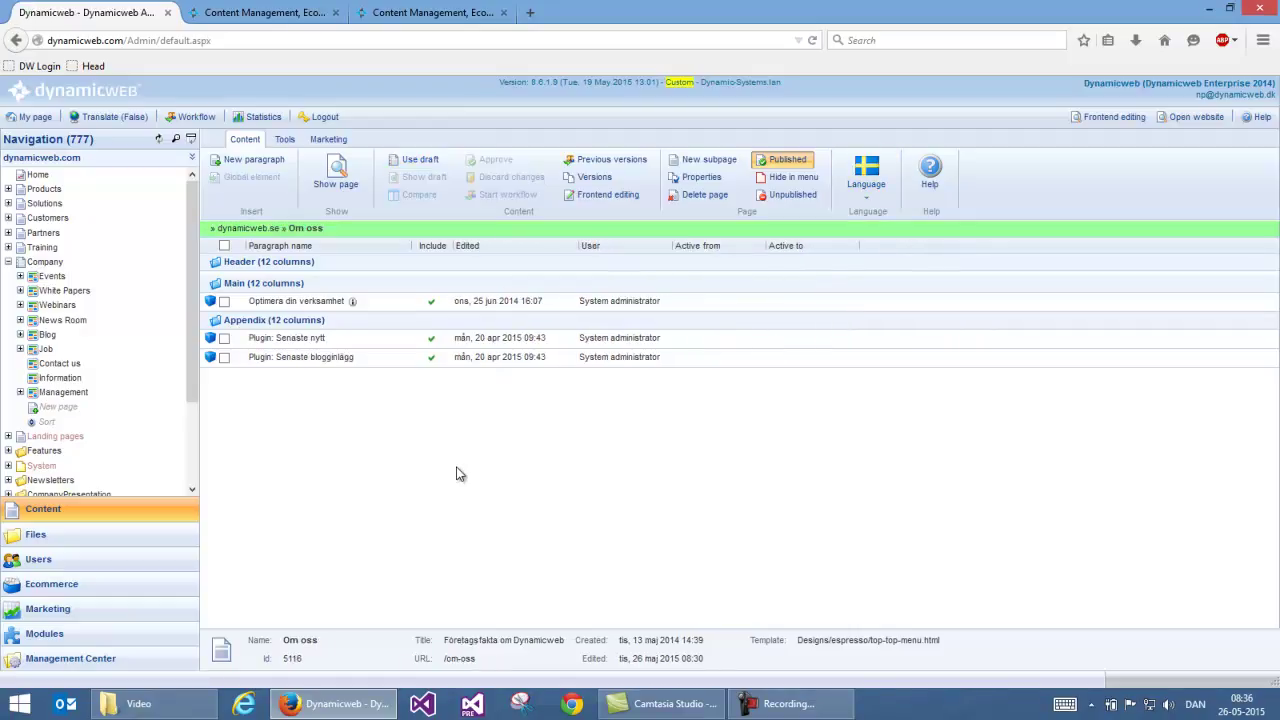
pyautogui.click(329, 301)
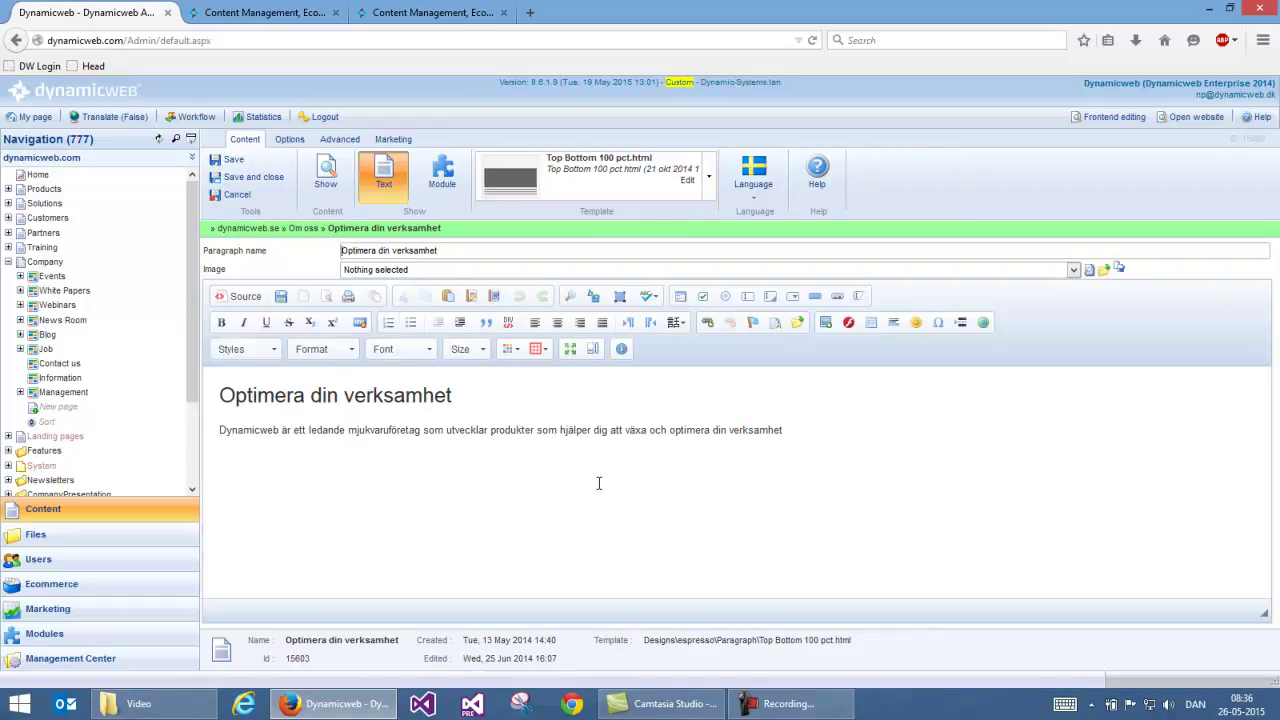
pyautogui.click(238, 195)
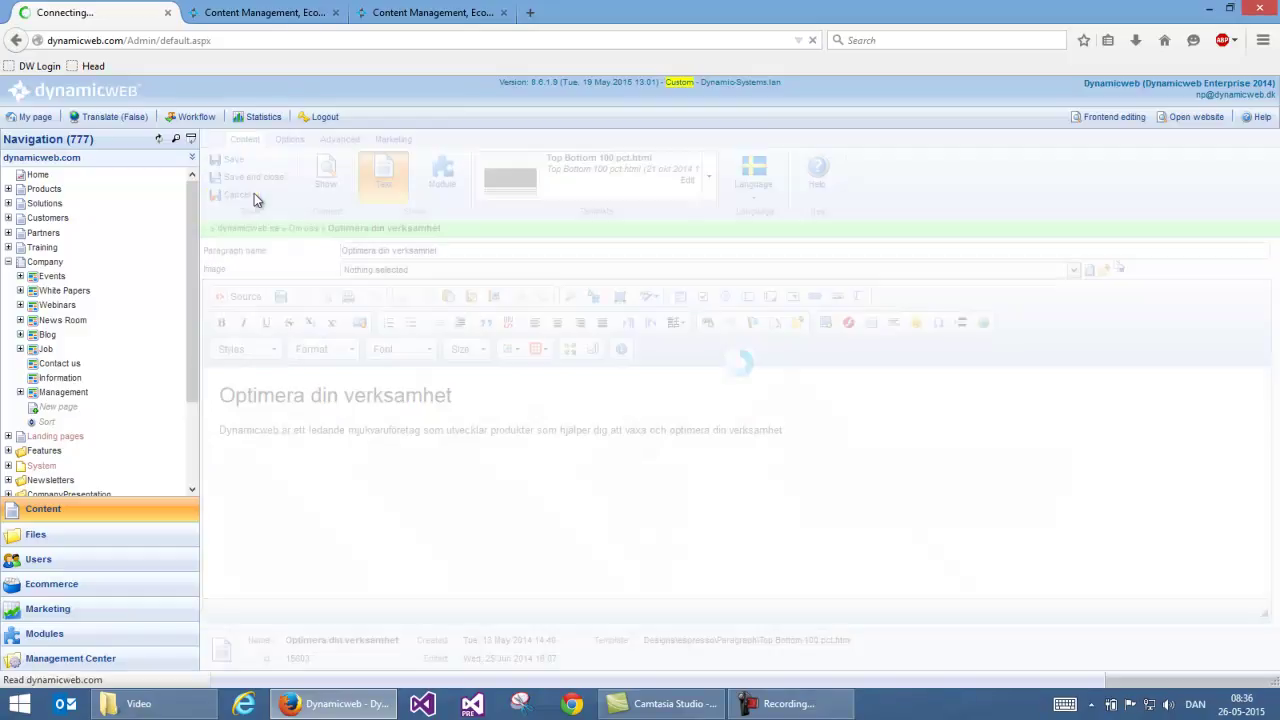
# Compare the Swedish "Om oss" page to its master version side by side.
pyautogui.rightClick(375, 290)
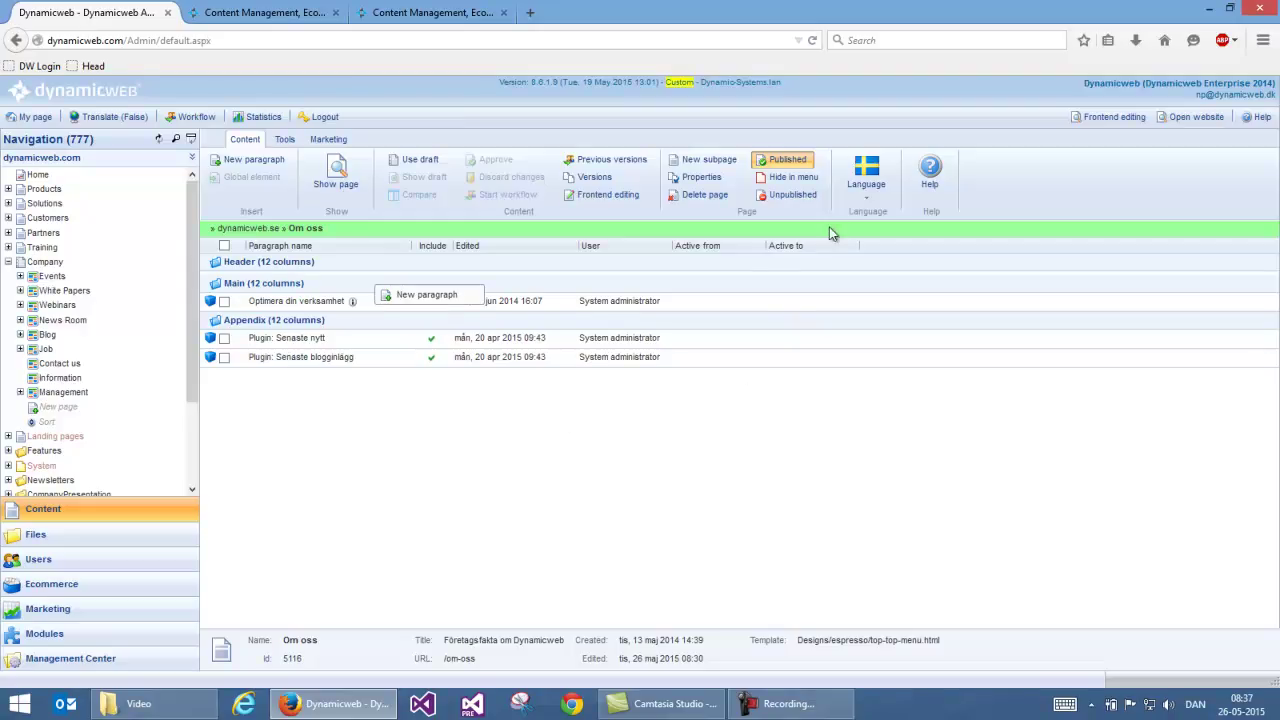
pyautogui.click(866, 196)
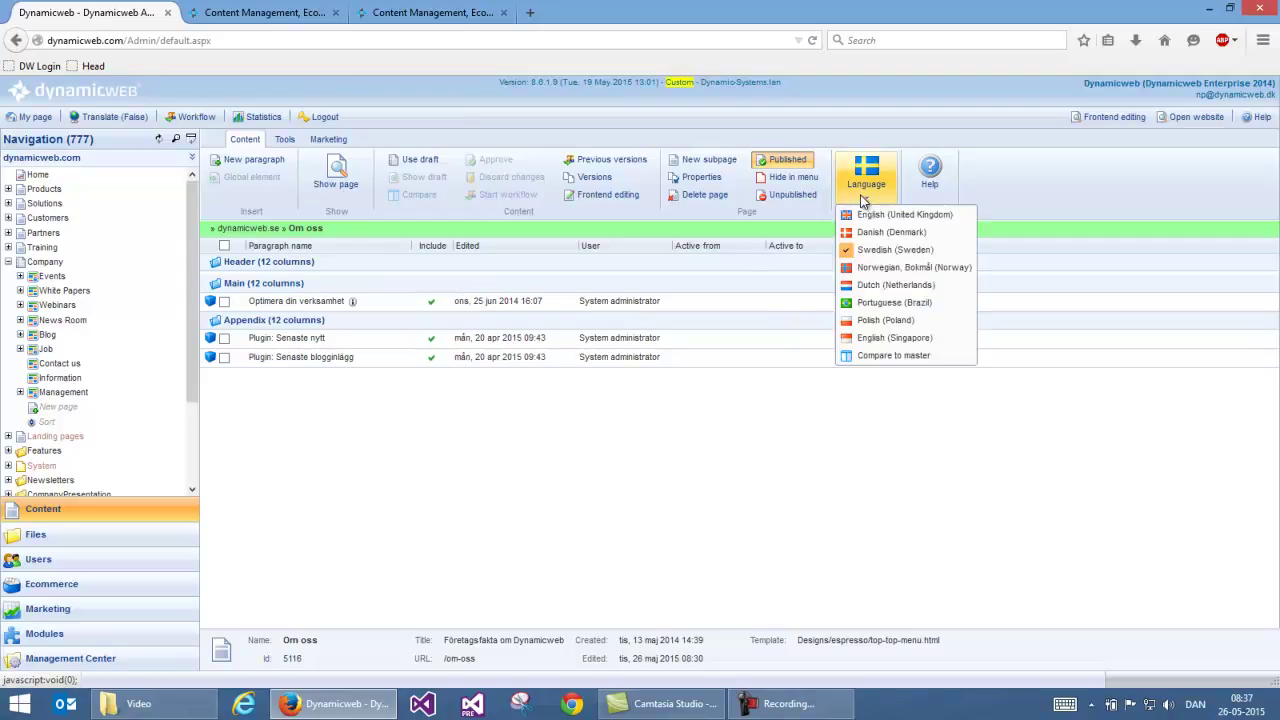
pyautogui.click(860, 356)
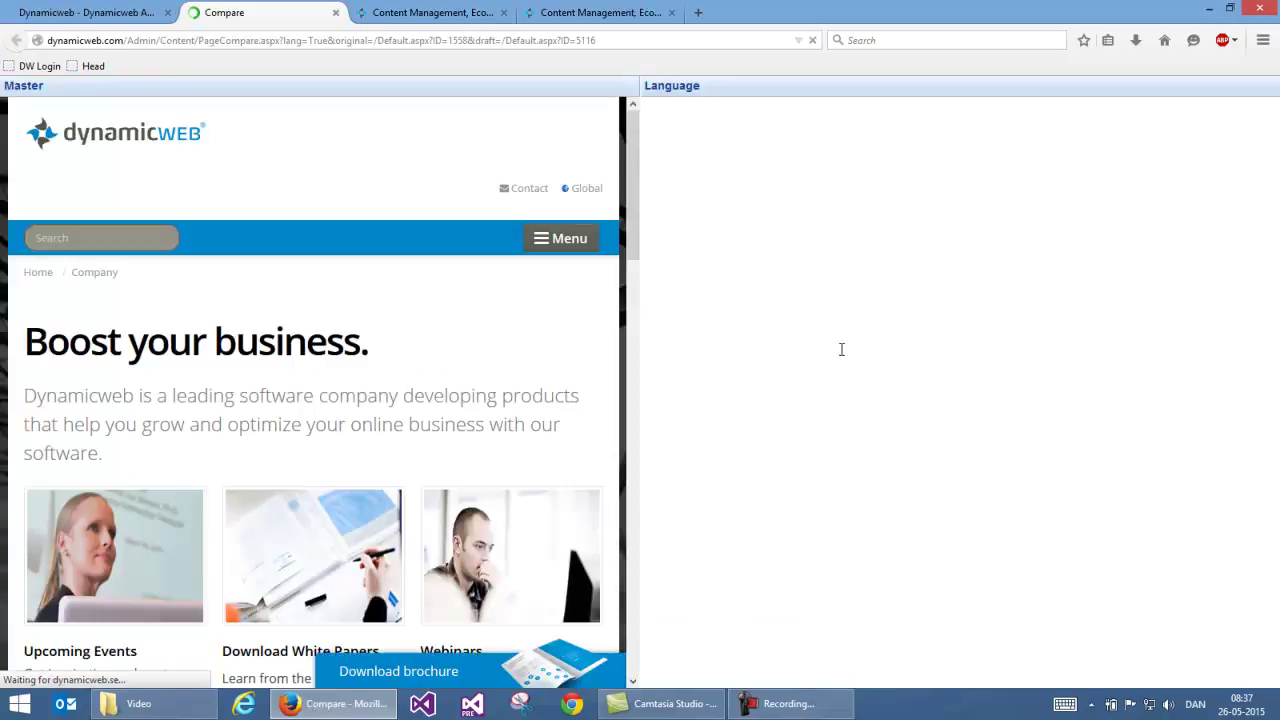
pyautogui.click(785, 122)
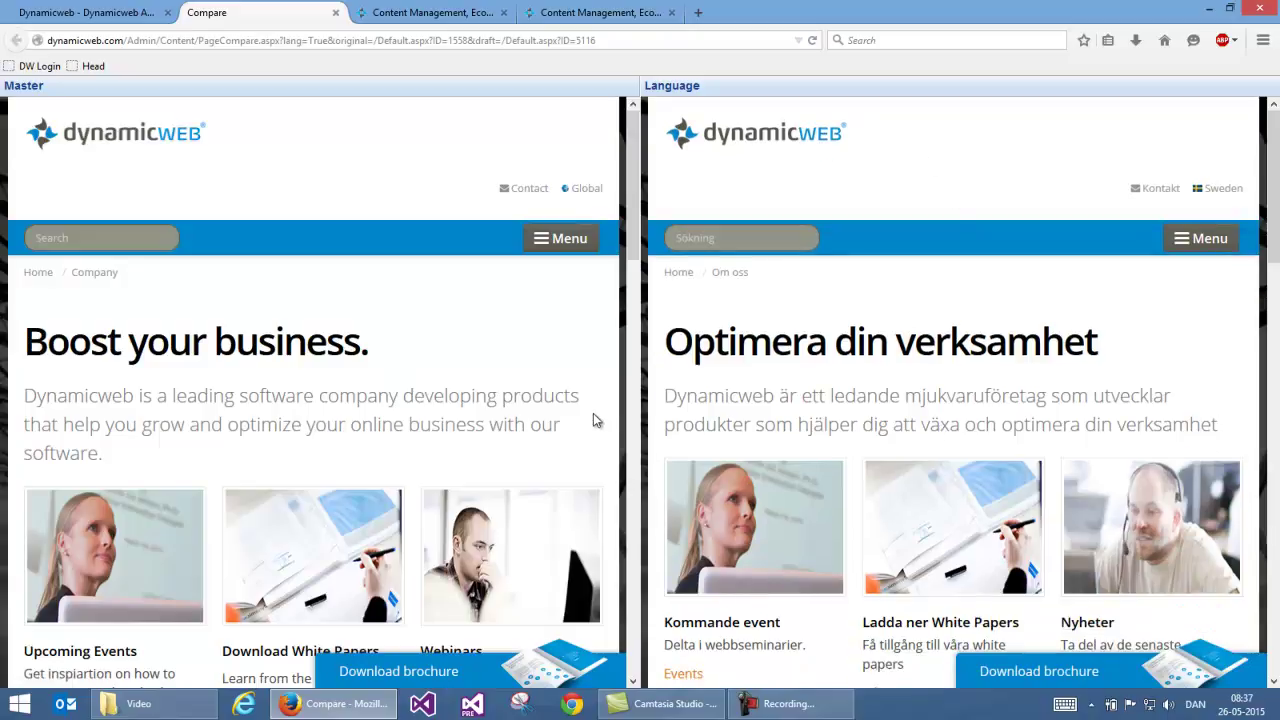
# Examine the master and Swedish page contents in the comparison, dismissing the brochure form, and close the comparison.
pyautogui.scroll(-5, 338, 385)
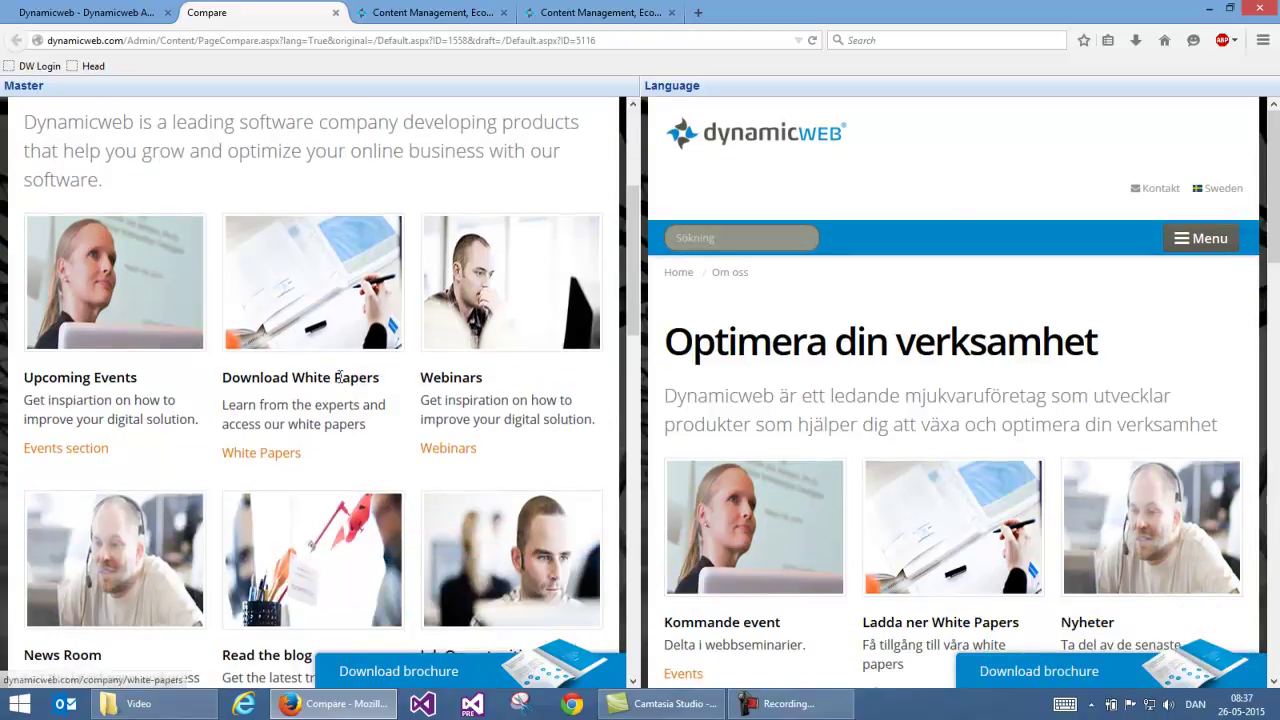
pyautogui.scroll(-3, 828, 381)
pyautogui.scroll(1, 828, 381)
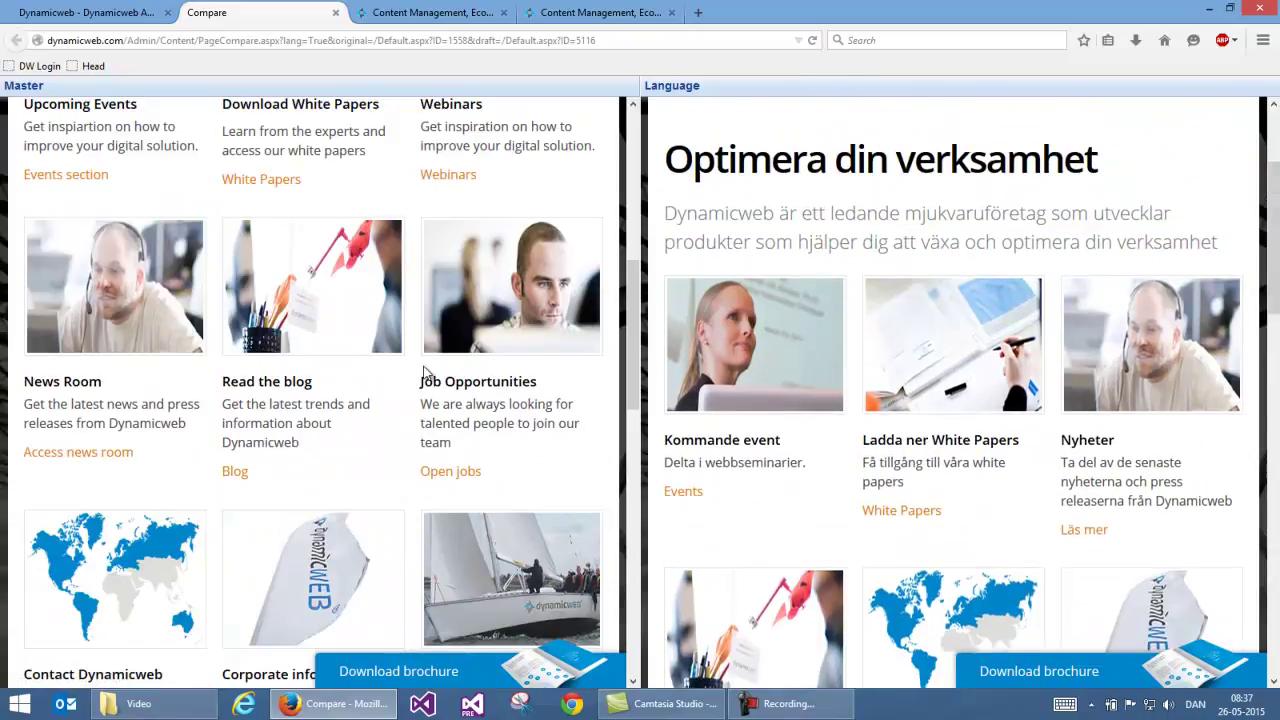
pyautogui.scroll(1, 428, 372)
pyautogui.scroll(1, 428, 372)
pyautogui.scroll(1, 428, 372)
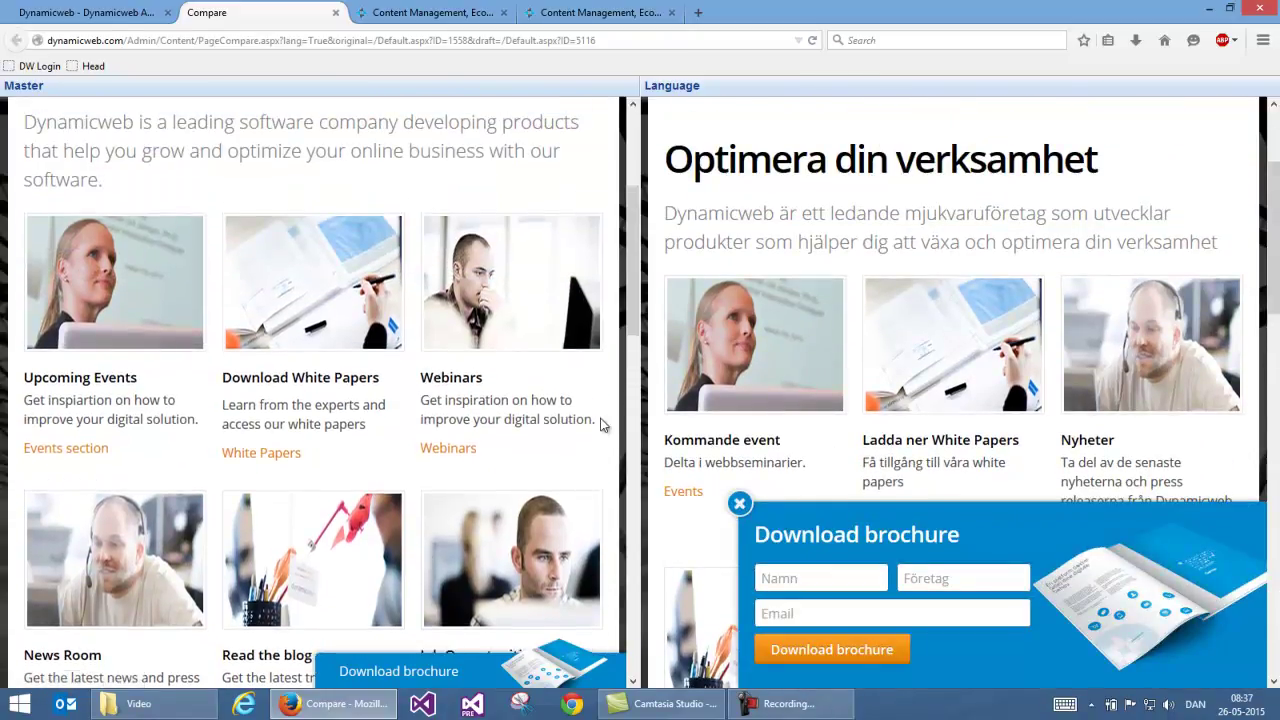
pyautogui.scroll(3, 754, 403)
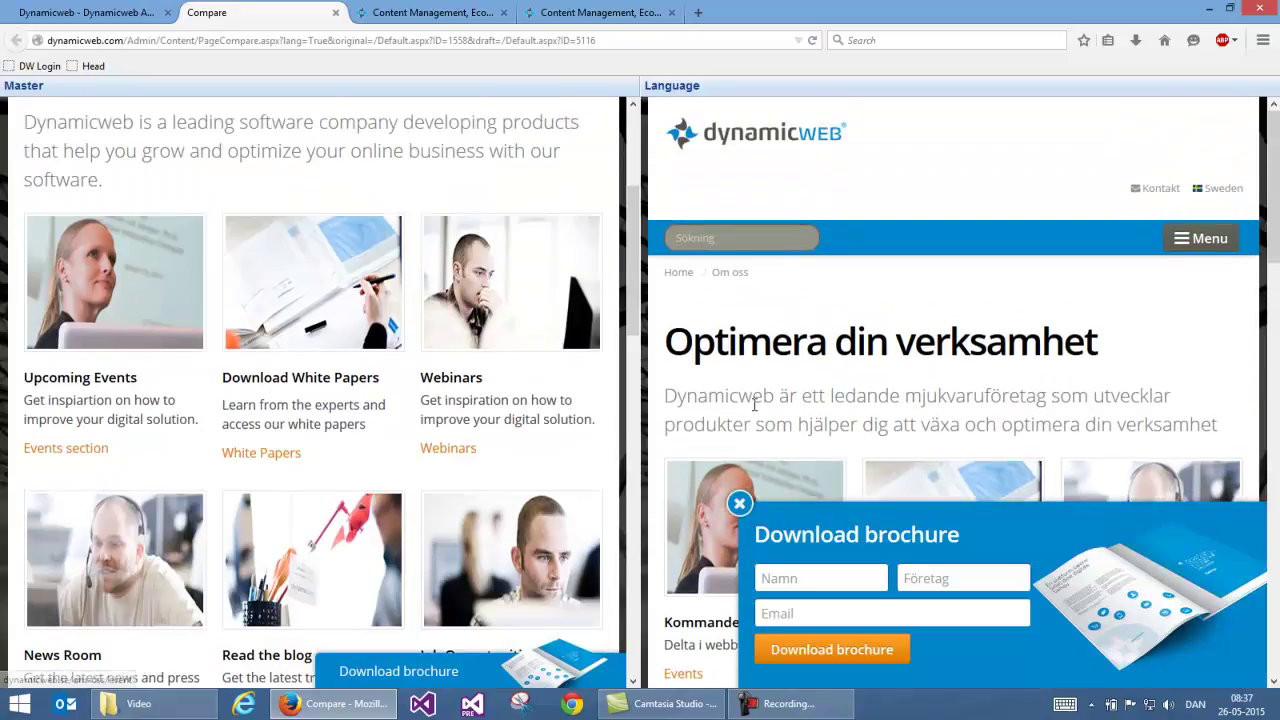
pyautogui.click(739, 503)
pyautogui.scroll(5, 408, 339)
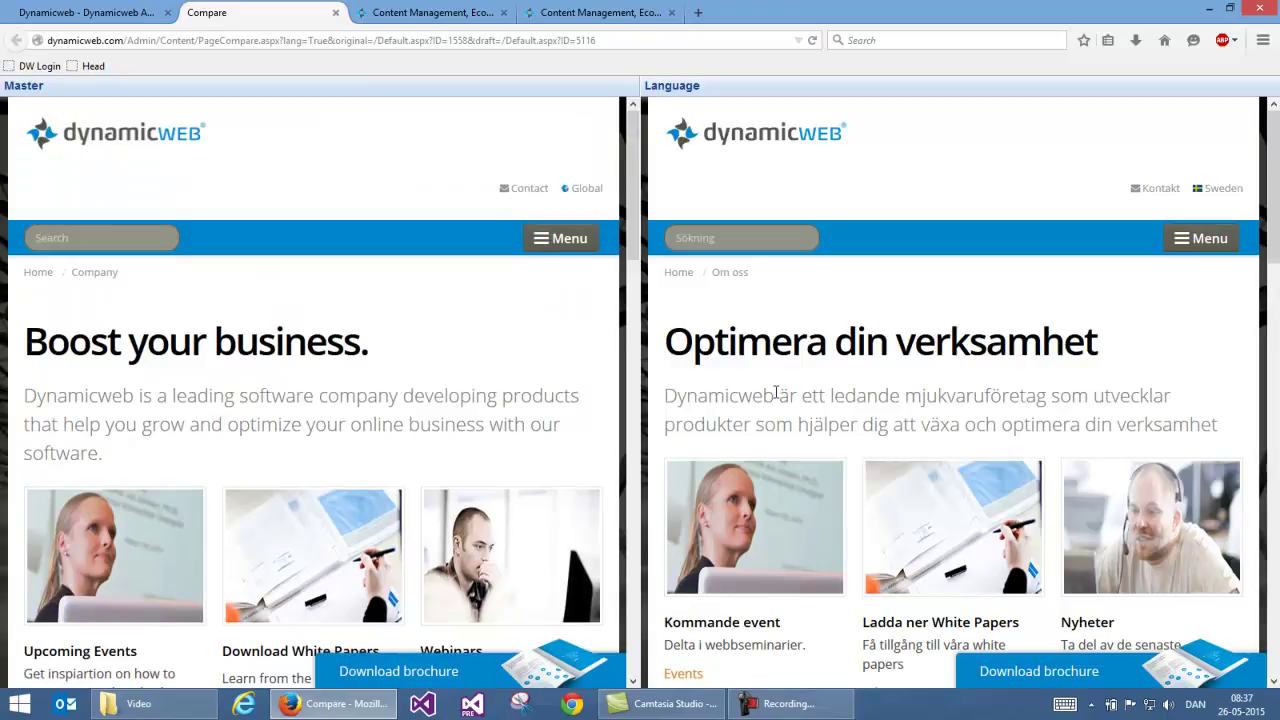
pyautogui.click(337, 13)
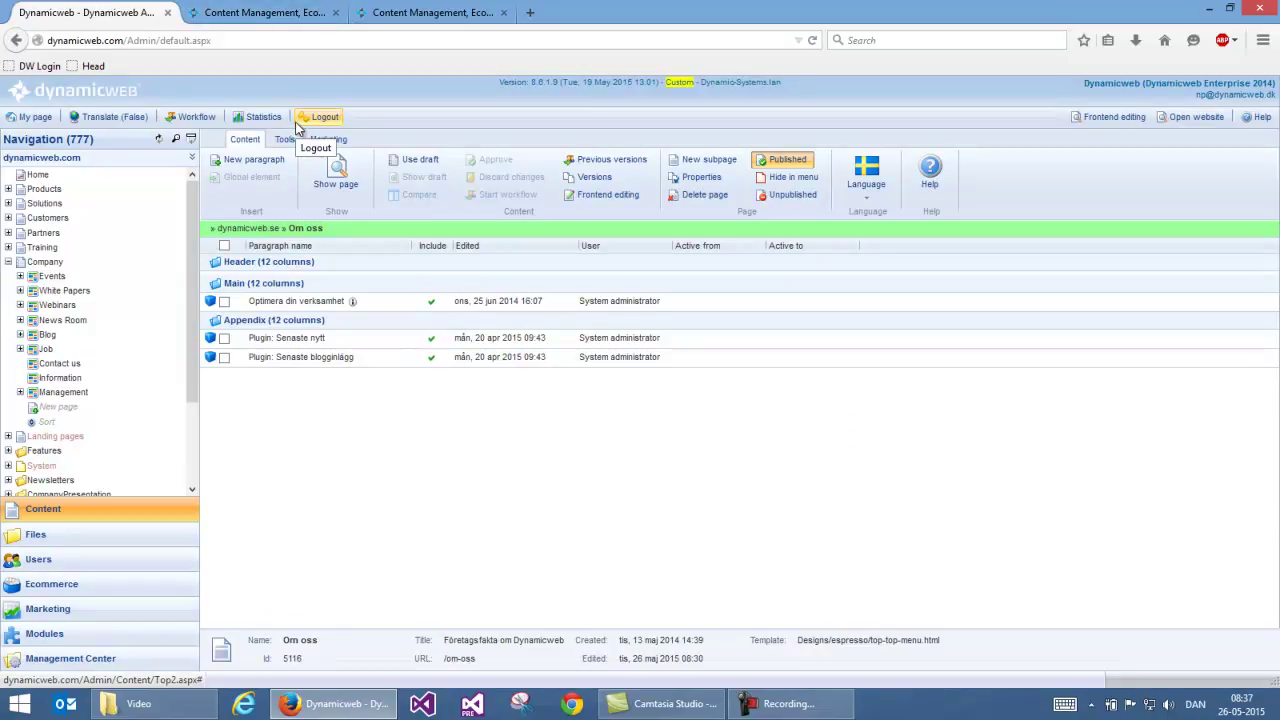
# Open the Events page under Company and examine its item fields, from the title and subheading to the list settings.
pyautogui.click(56, 277)
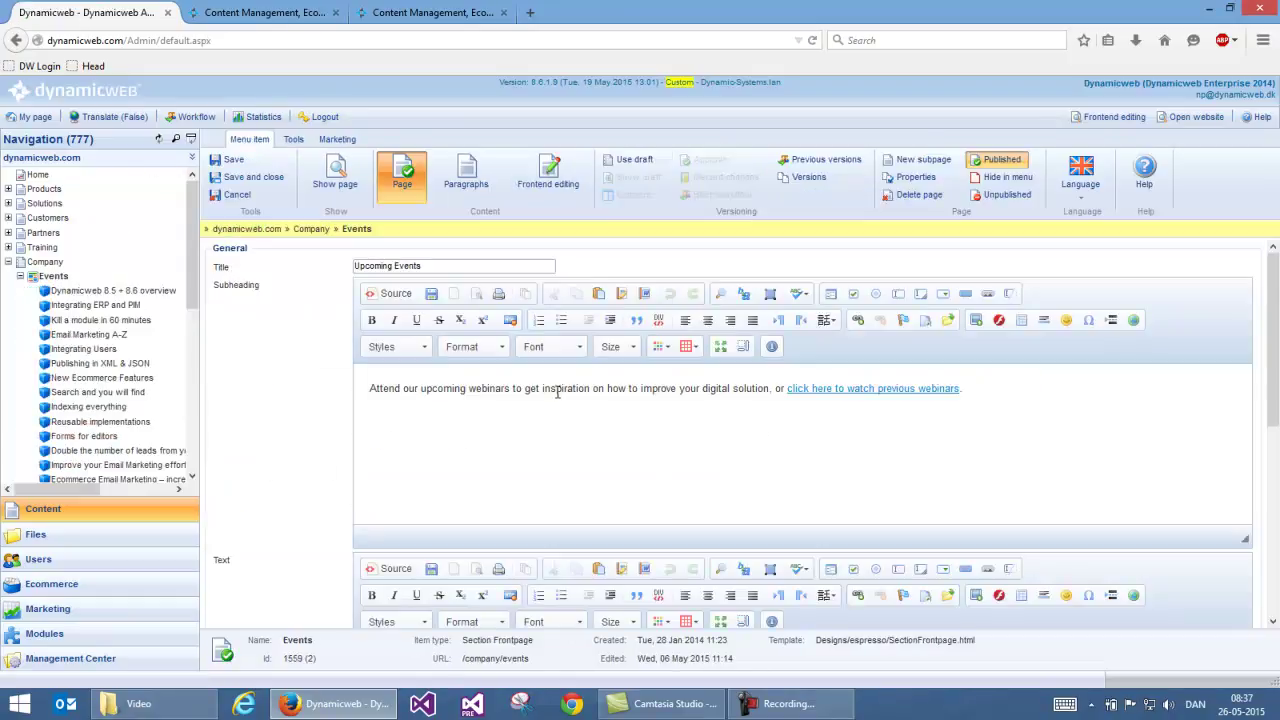
pyautogui.click(557, 392)
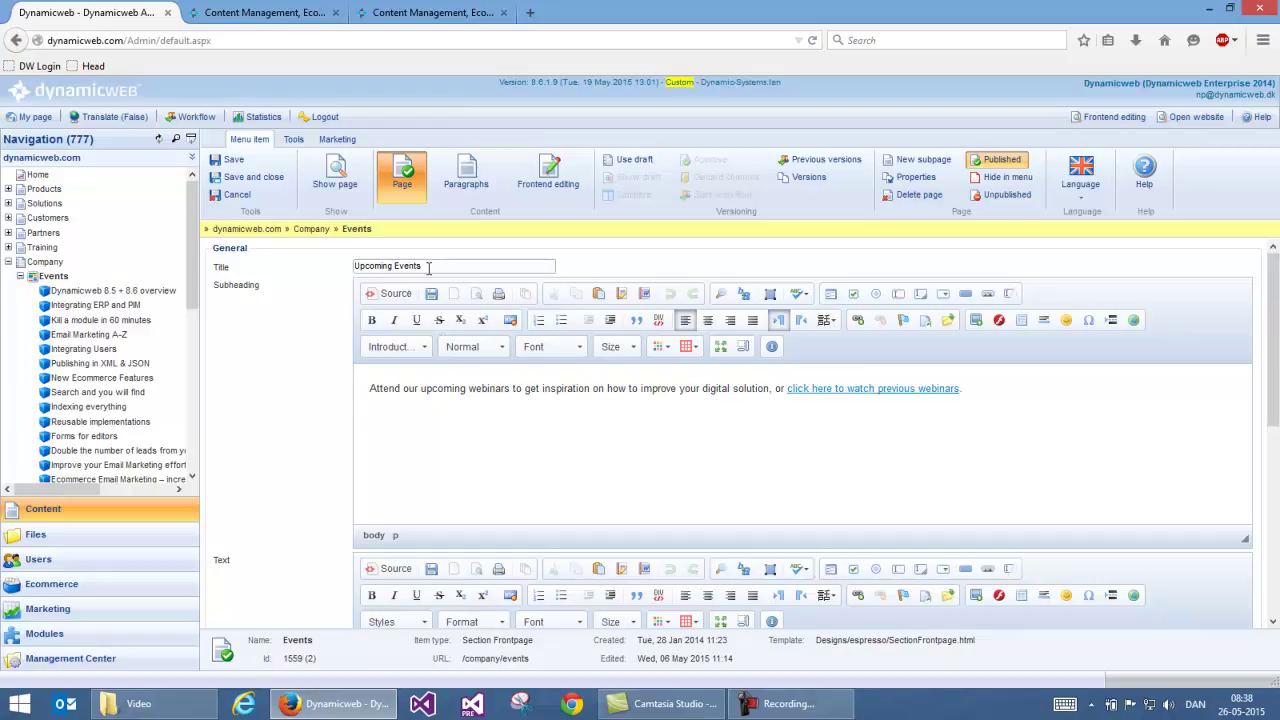
pyautogui.scroll(-5, 488, 427)
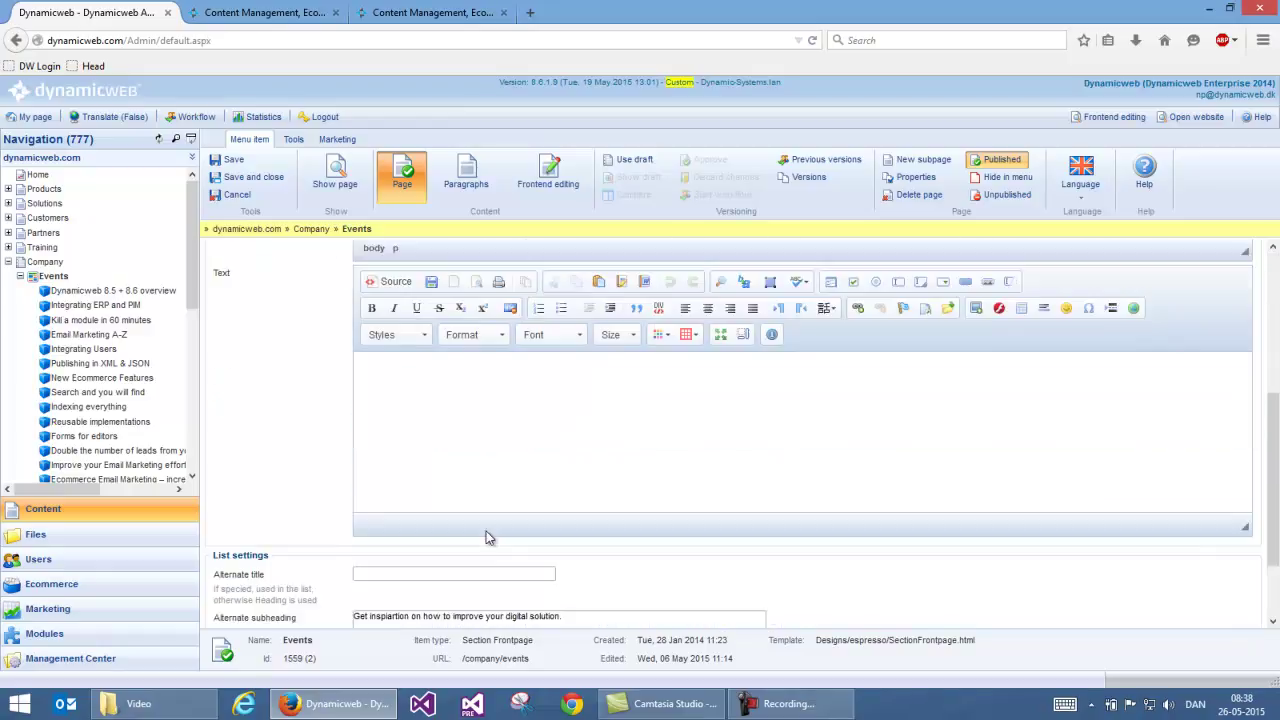
pyautogui.scroll(-1, 294, 510)
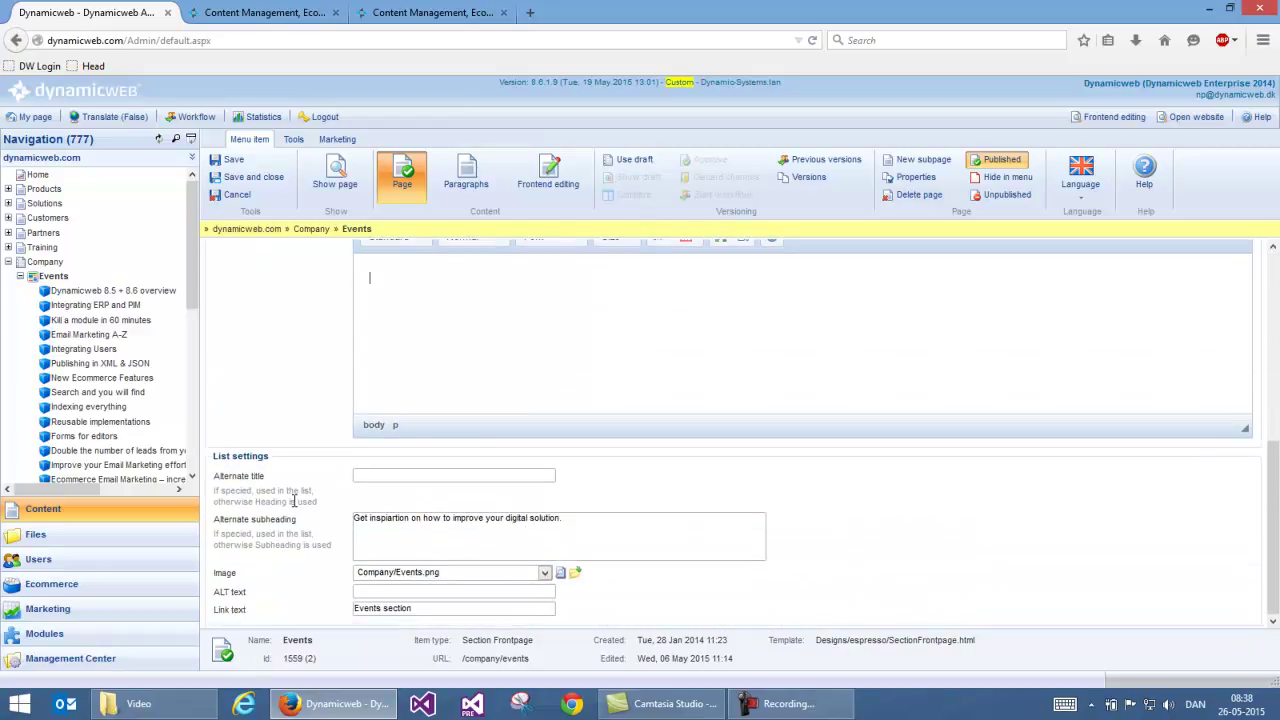
pyautogui.scroll(5, 314, 469)
# Open the "Dynamicweb 8.5 + 8.6 overview" event and examine its training and event fields down to the link field.
pyautogui.scroll(-3, 314, 464)
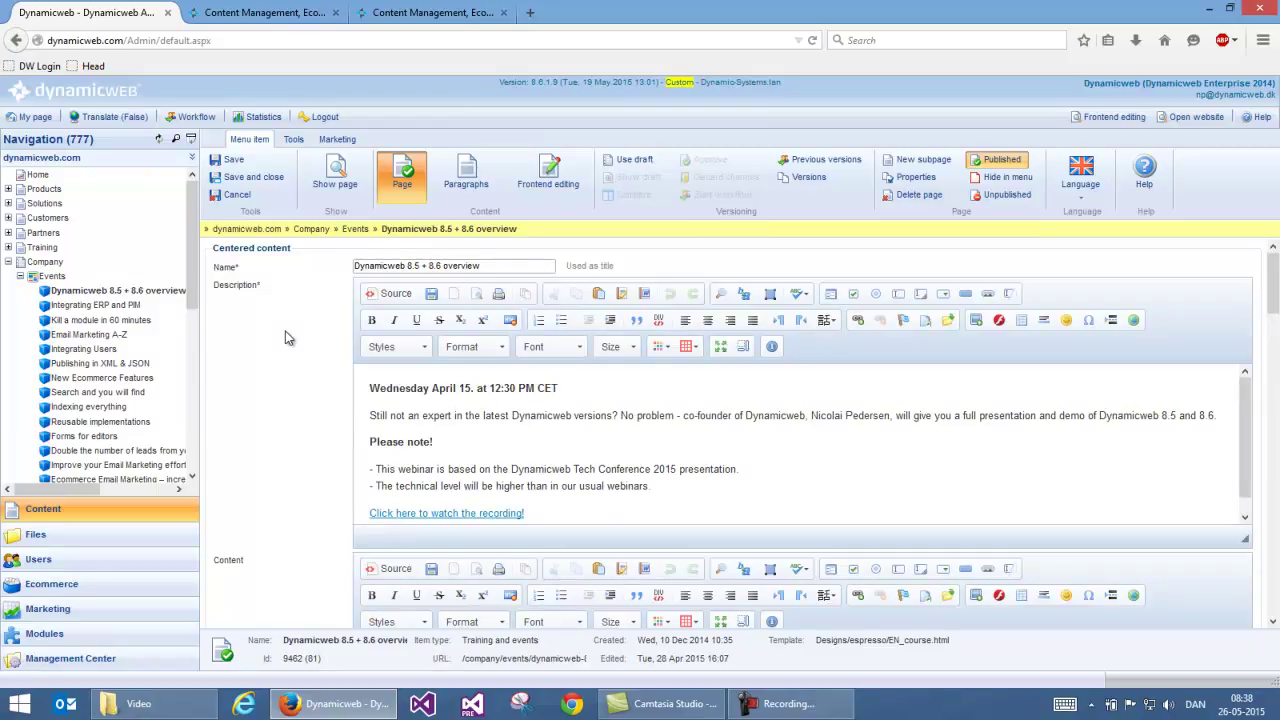
pyautogui.scroll(-1, 290, 345)
pyautogui.scroll(-2, 262, 452)
pyautogui.scroll(-10, 262, 452)
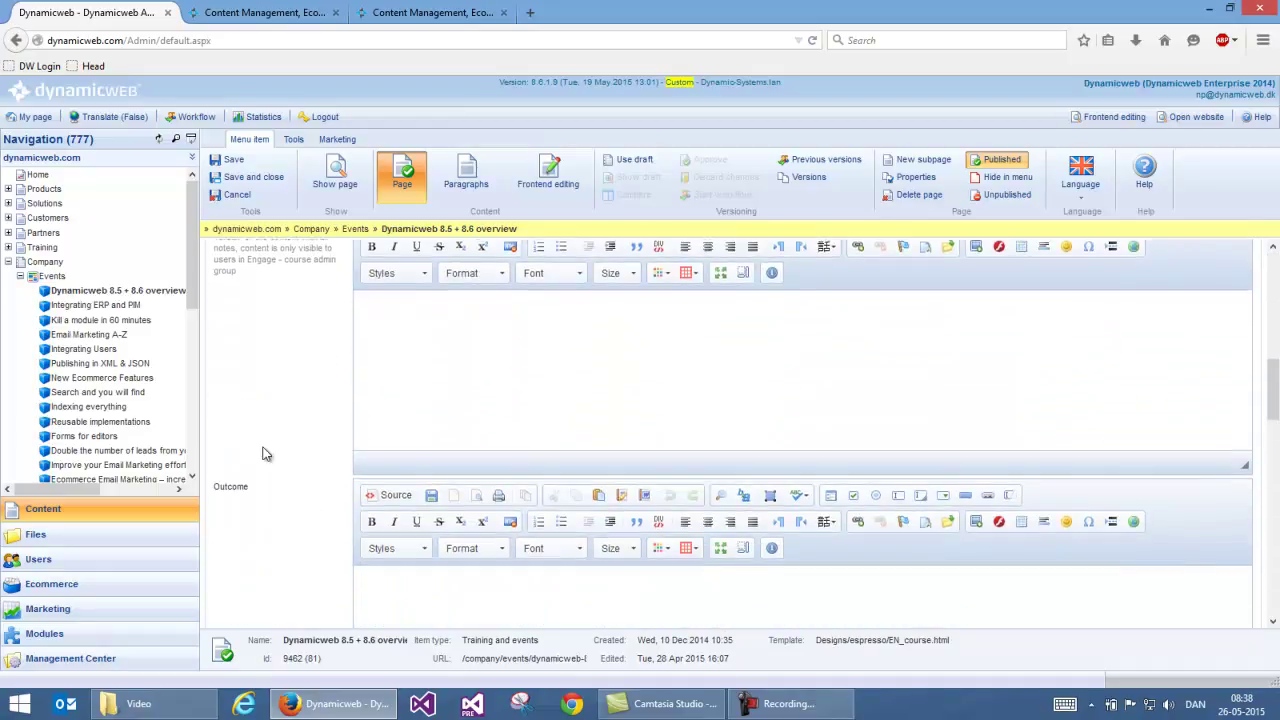
pyautogui.scroll(-5, 262, 454)
pyautogui.scroll(-4, 262, 454)
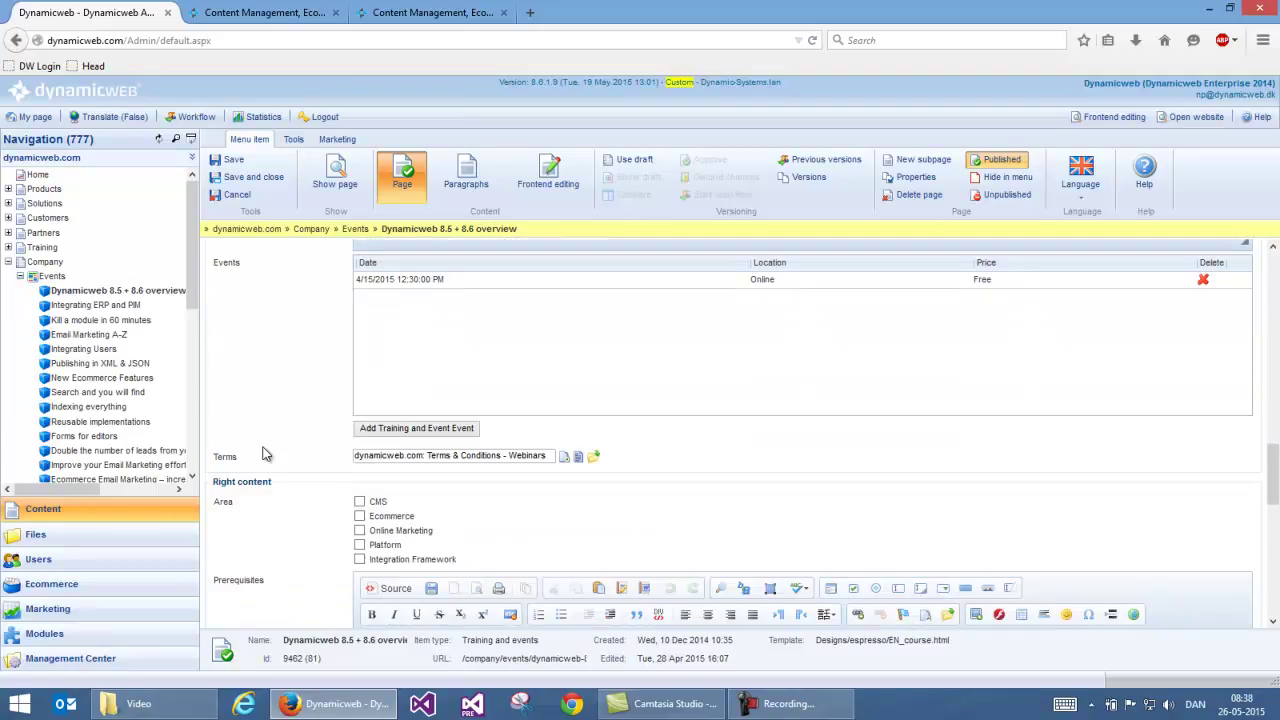
pyautogui.scroll(-3, 262, 454)
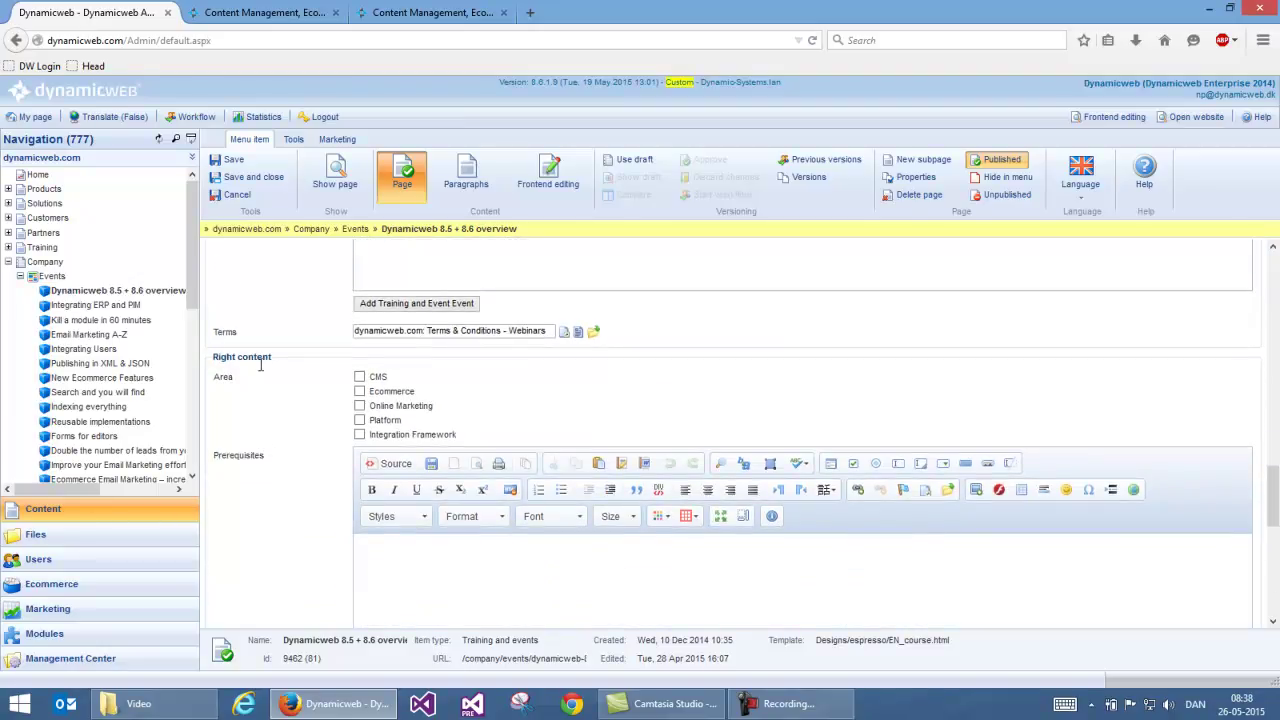
pyautogui.click(528, 577)
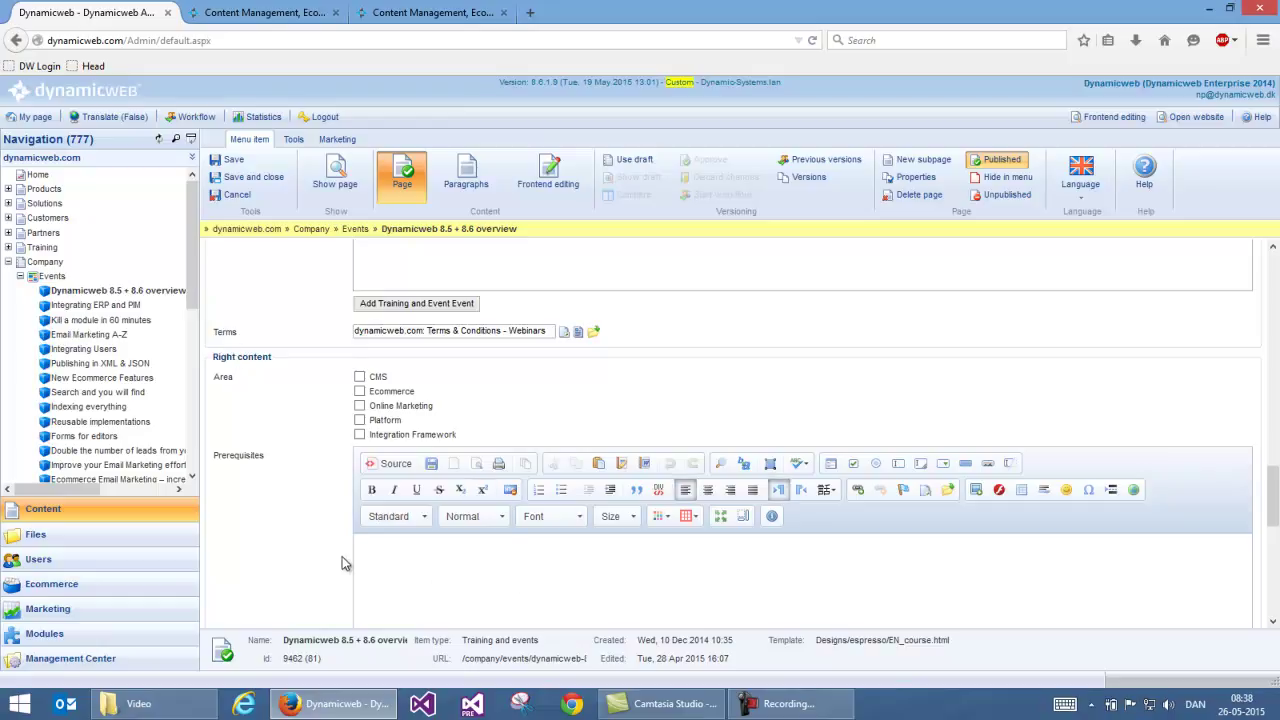
pyautogui.scroll(-6, 306, 520)
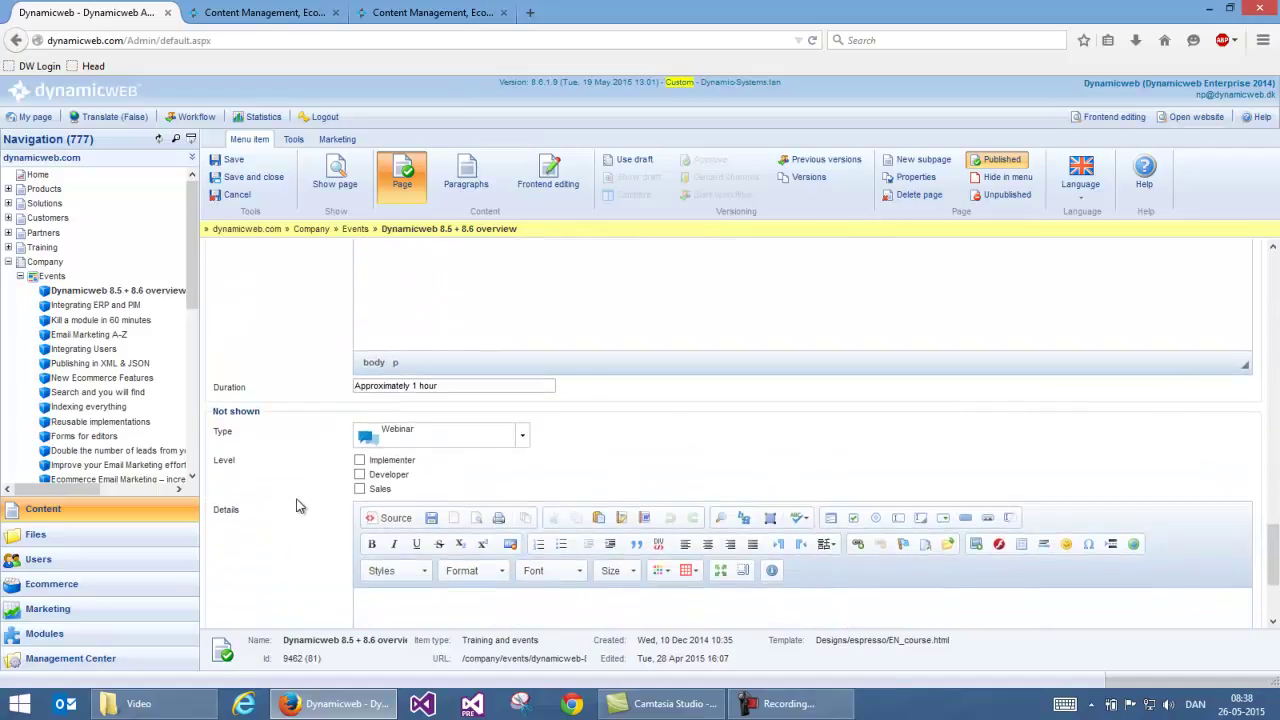
pyautogui.scroll(-3, 293, 499)
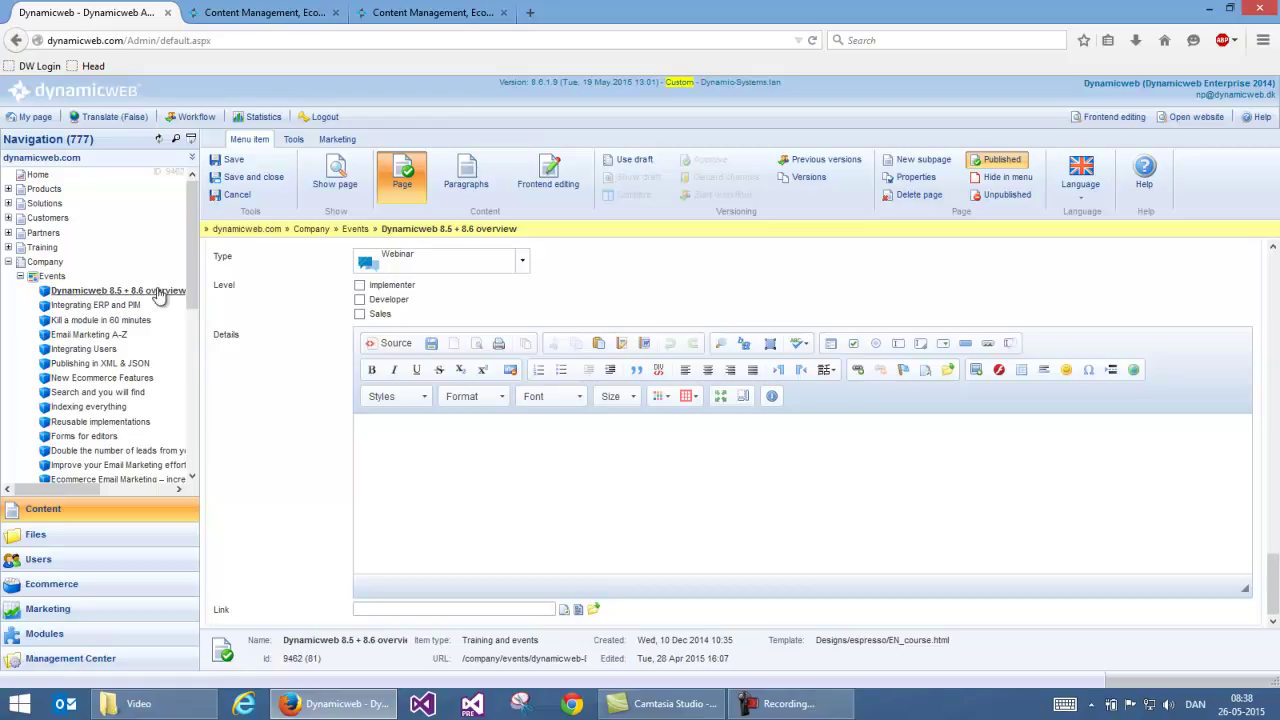
# Open "Introducing the new and improved Dynamicweb 8.5" in the News Room's Global folder and examine its content, media and author fields.
pyautogui.click(20, 276)
pyautogui.click(20, 320)
pyautogui.click(58, 338)
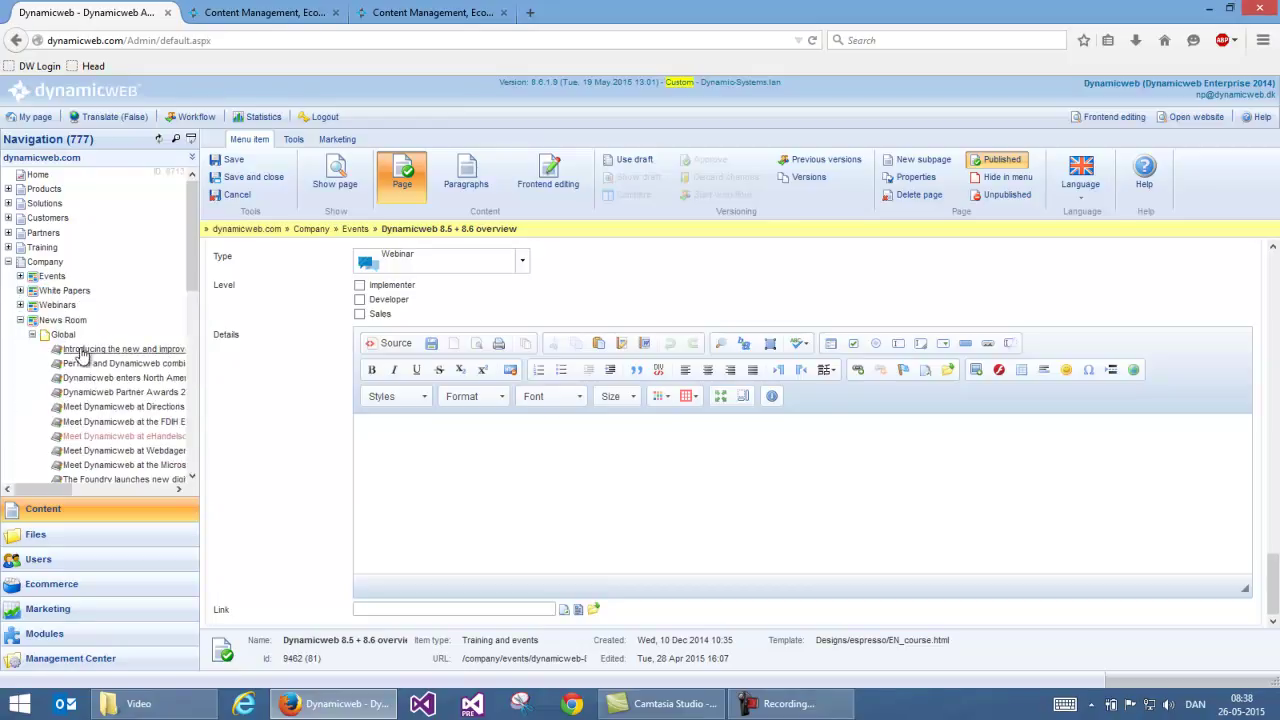
pyautogui.click(122, 349)
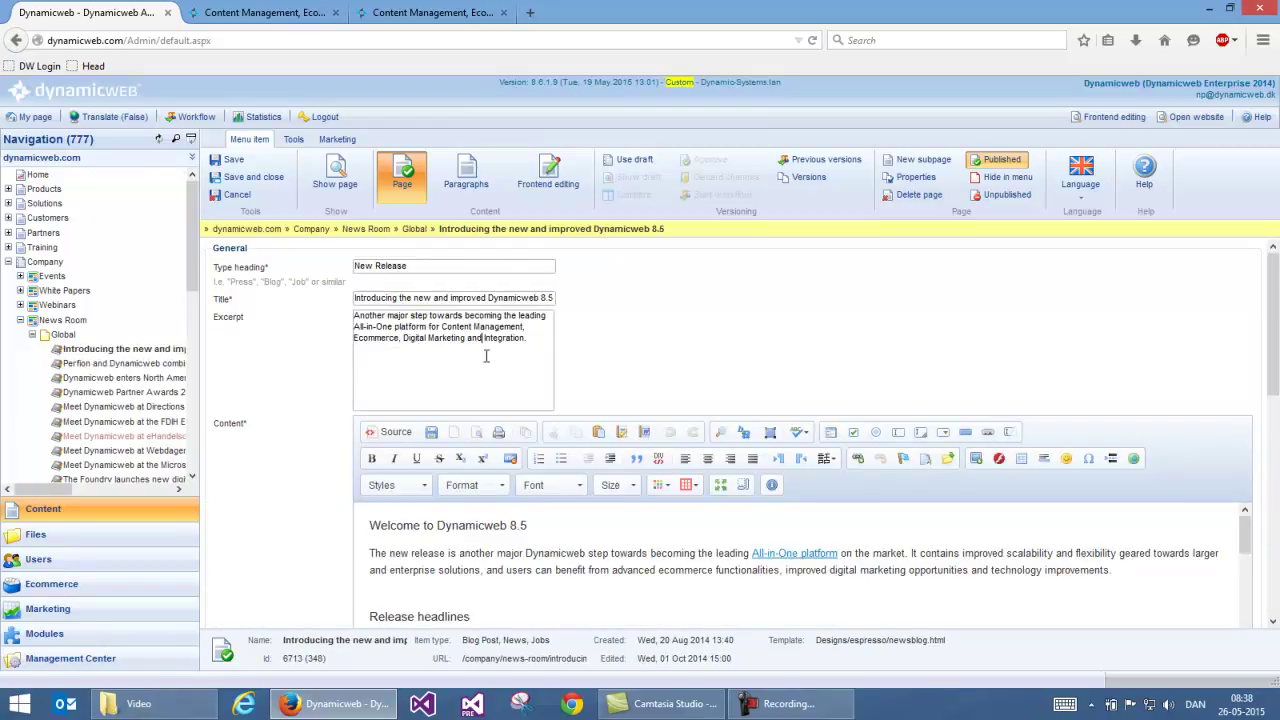
pyautogui.scroll(-10, 480, 352)
pyautogui.scroll(-4, 295, 440)
pyautogui.scroll(-1, 295, 440)
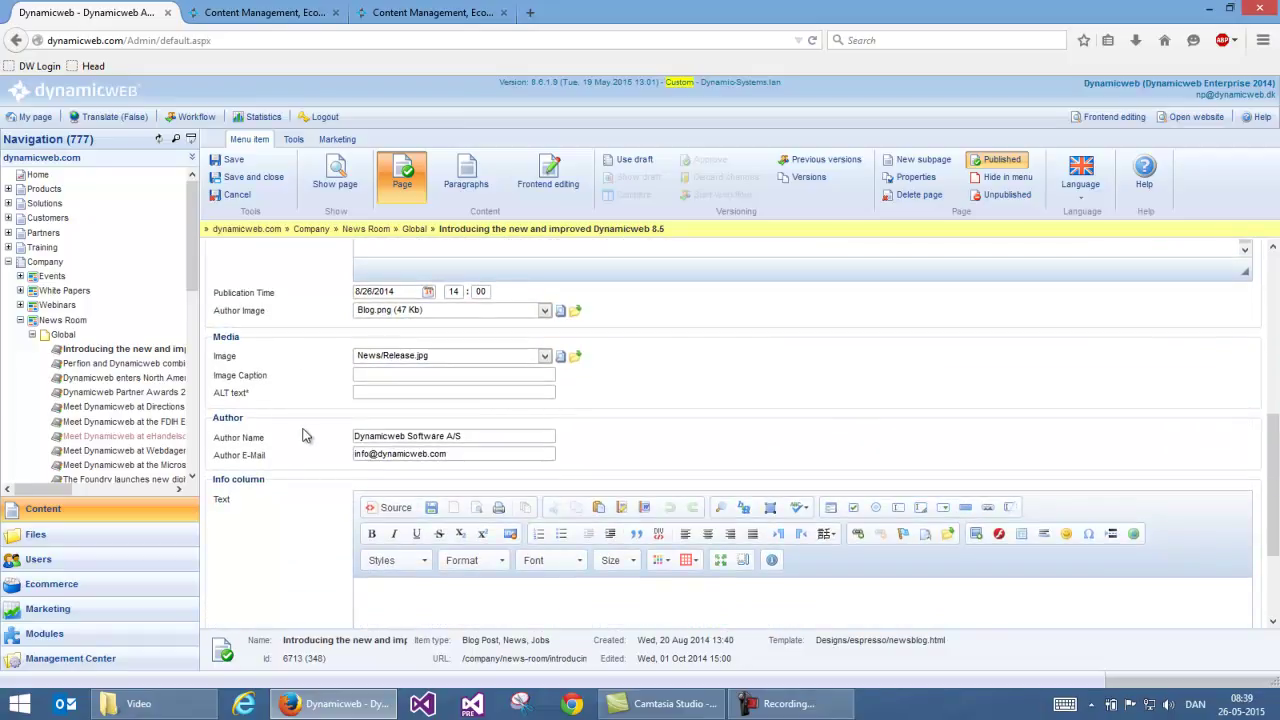
# Examine the article's author and info column fields, then read its Content text from the bullet list back to the opening heading.
pyautogui.scroll(-3, 305, 436)
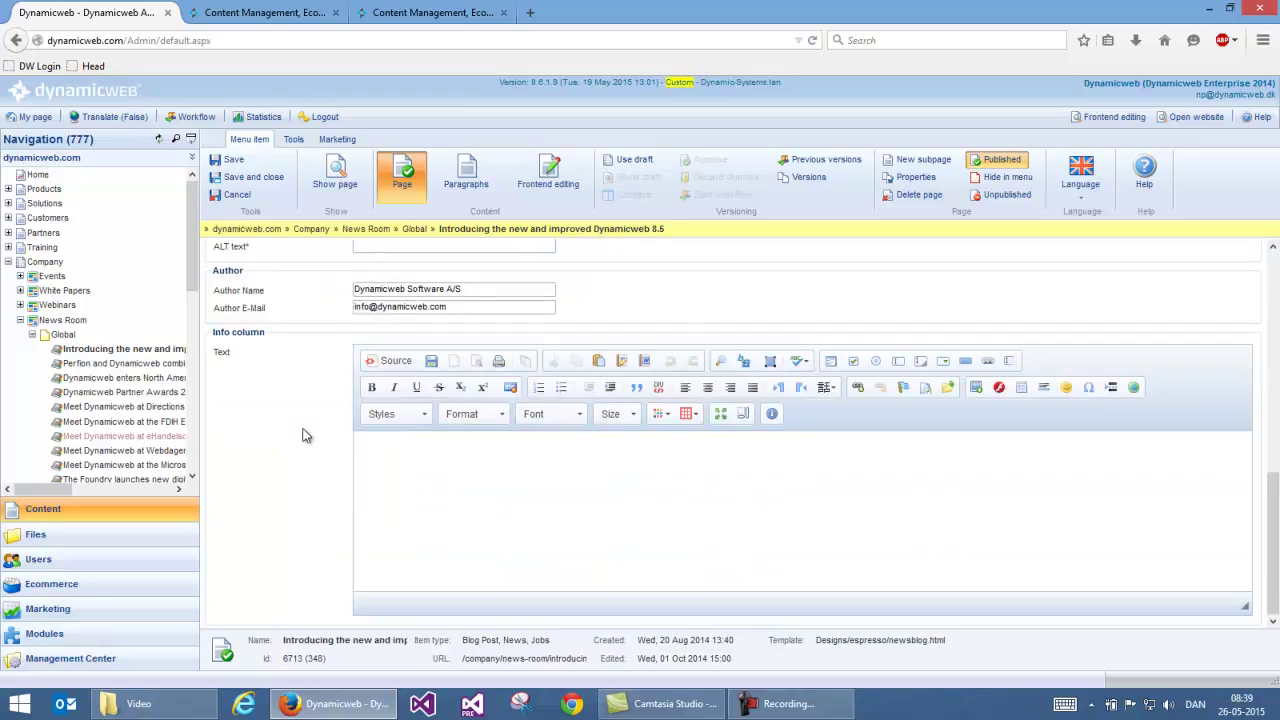
pyautogui.scroll(11, 305, 436)
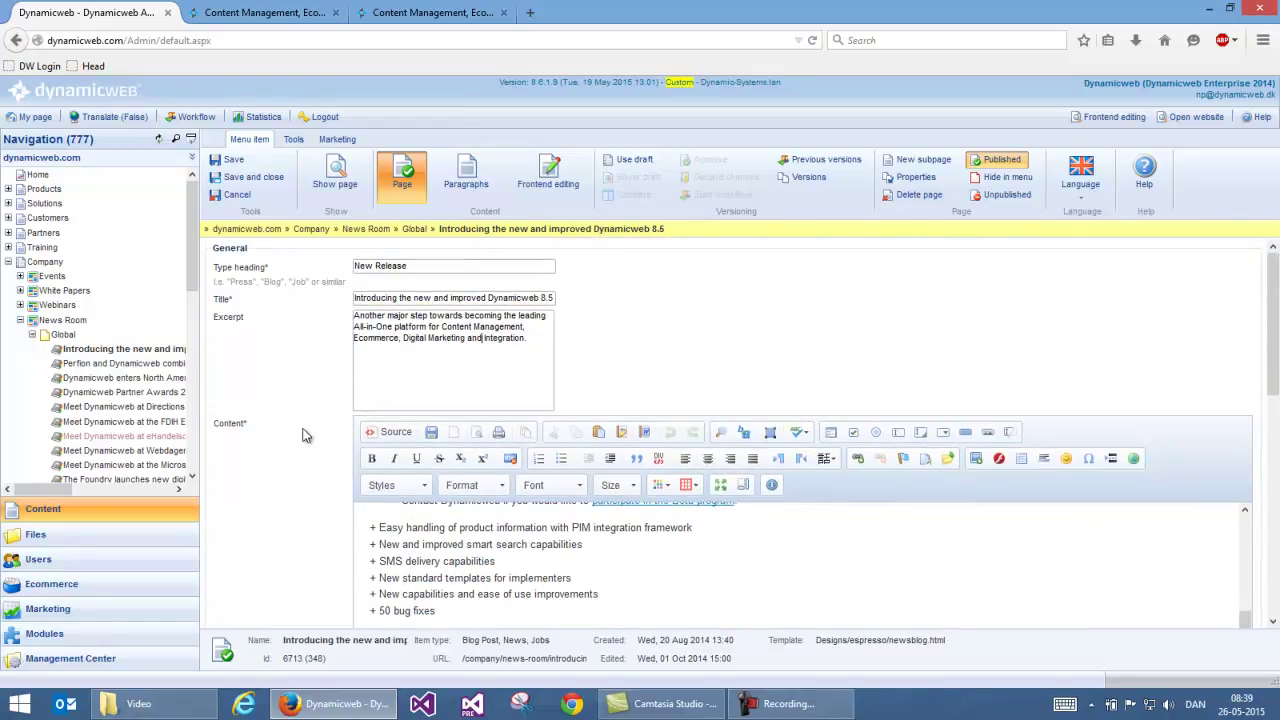
pyautogui.click(500, 540)
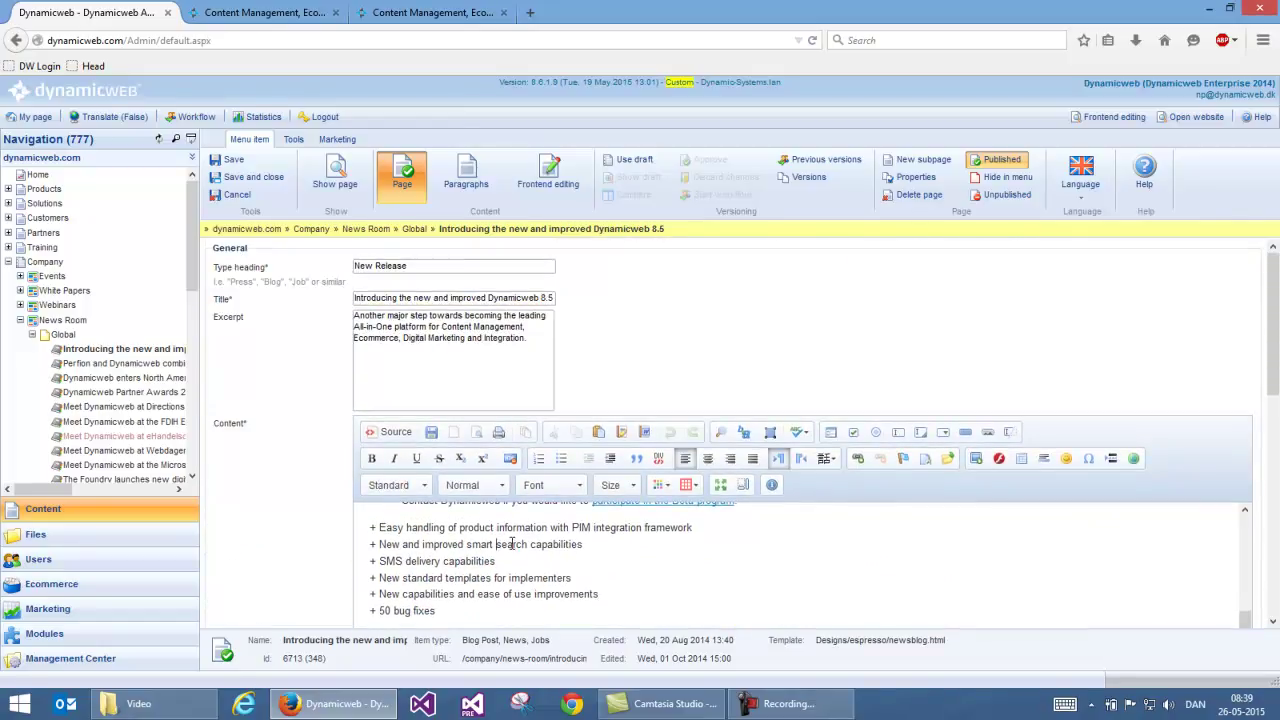
pyautogui.scroll(5, 510, 545)
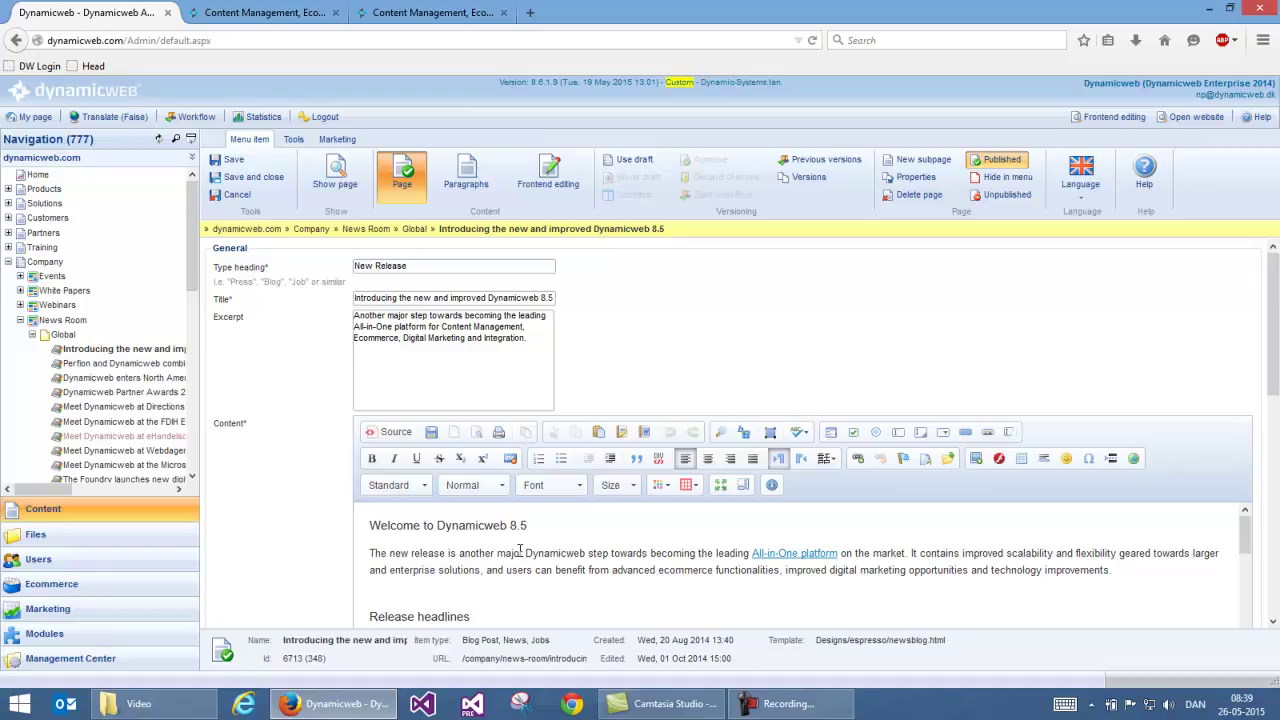
# Switch to the public home page, expand the Download brochure form and examine the Solutions links in the footer.
pyautogui.click(285, 18)
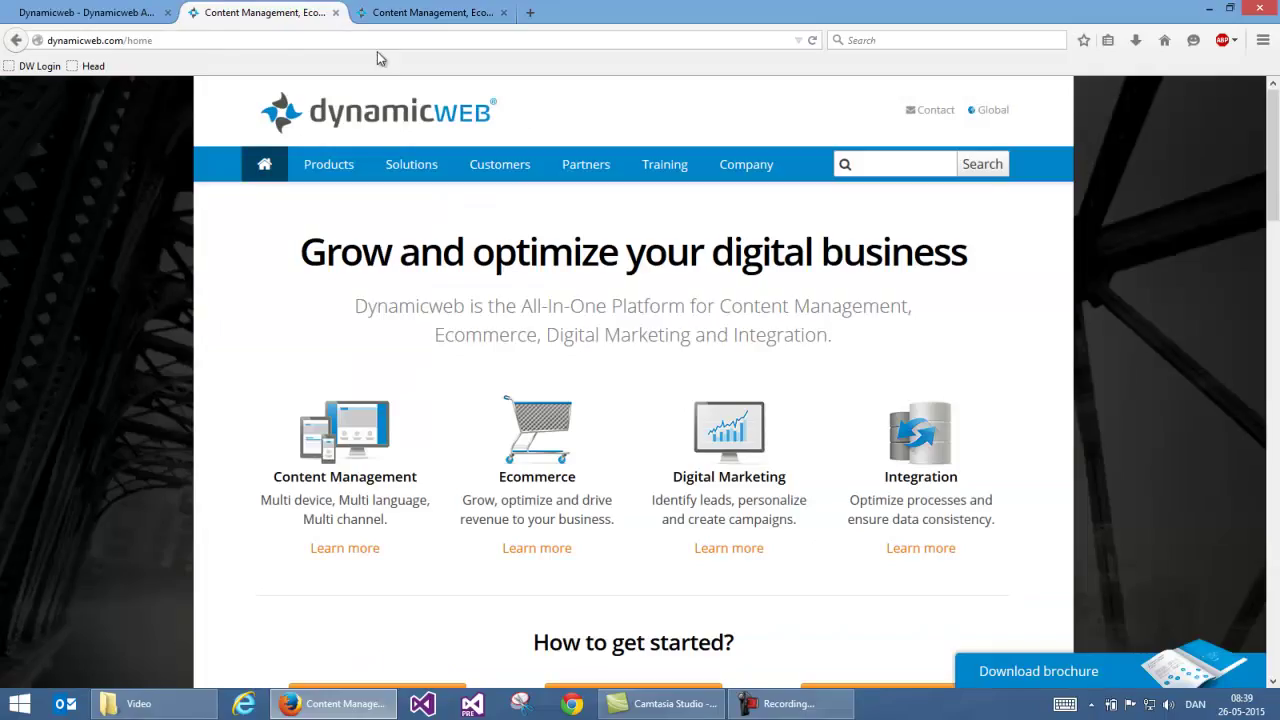
pyautogui.click(1006, 670)
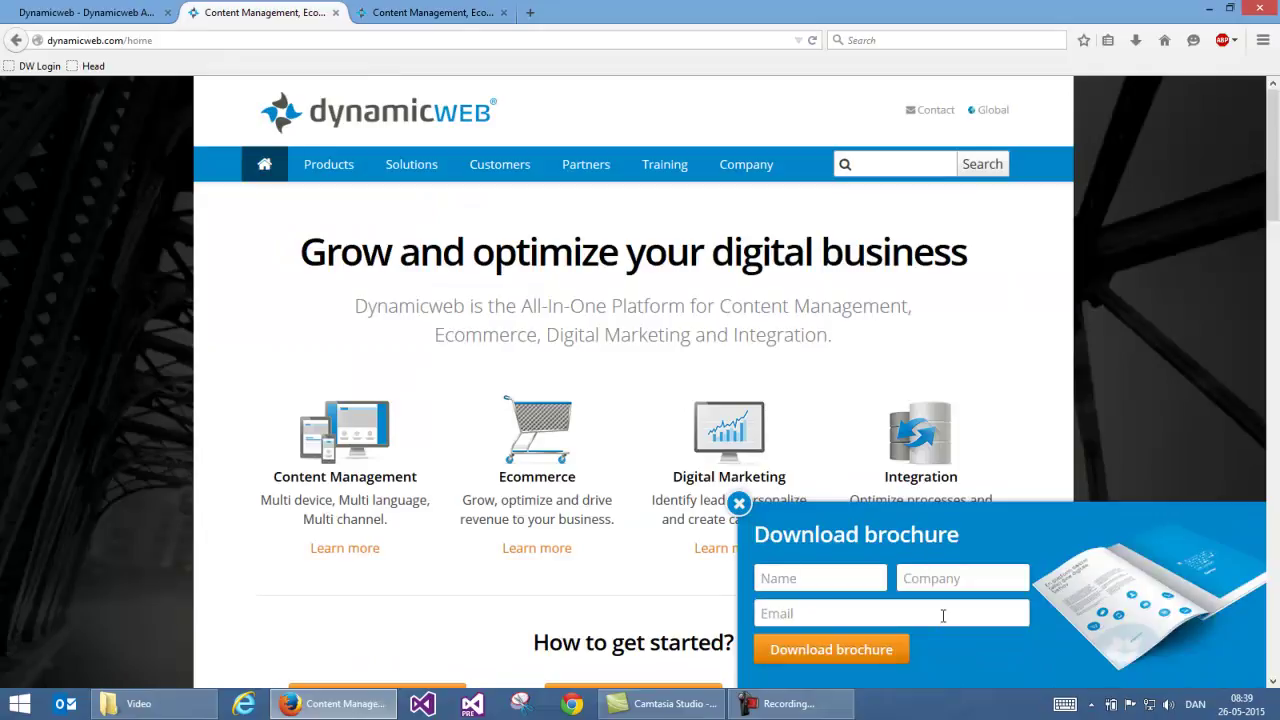
pyautogui.scroll(-8, 1240, 350)
pyautogui.moveTo(1272, 329); pyautogui.dragTo(1277, 578)
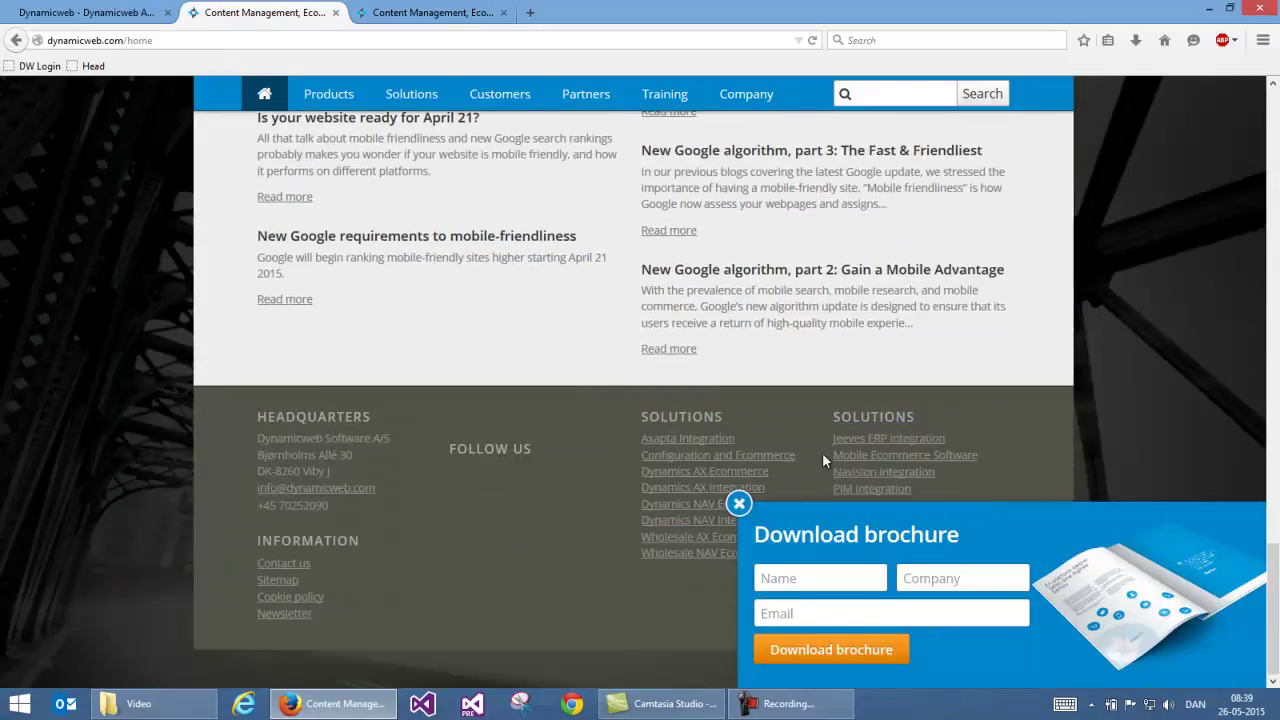
pyautogui.click(725, 450)
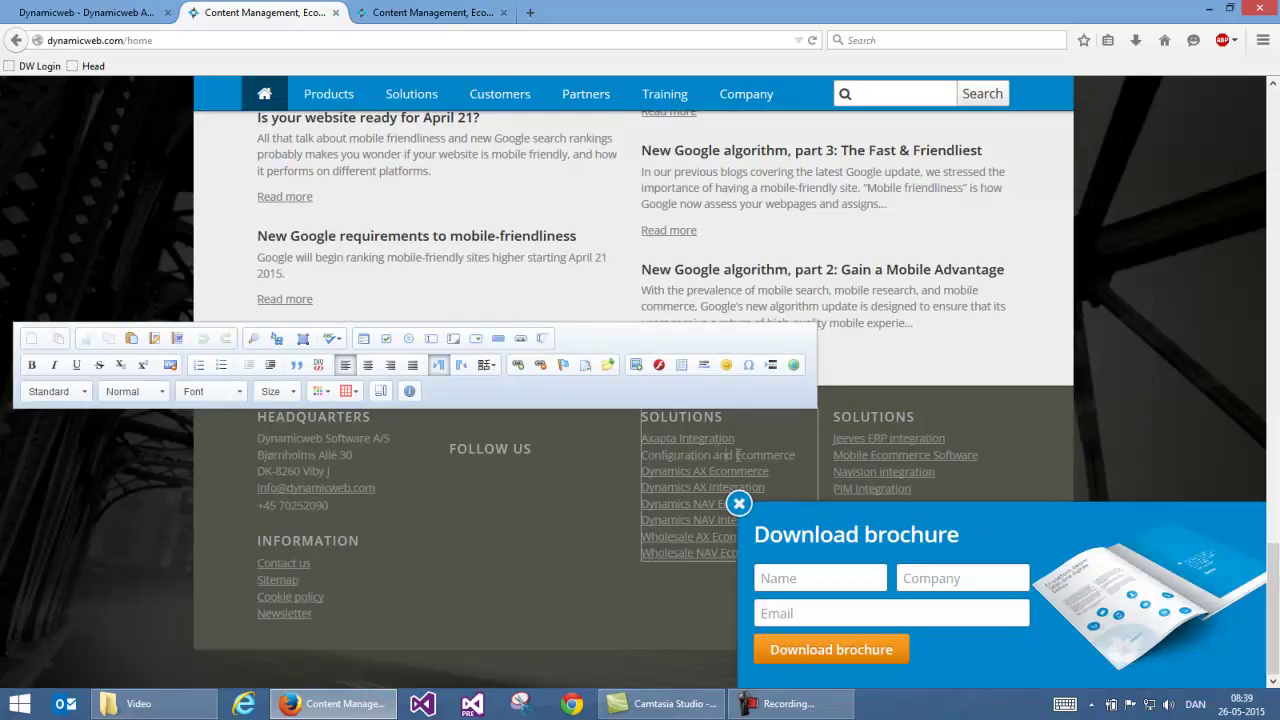
# Load dynamicweb.com/axapta-integration and examine the landing page's integration benefits and white paper download form.
pyautogui.click(226, 38)
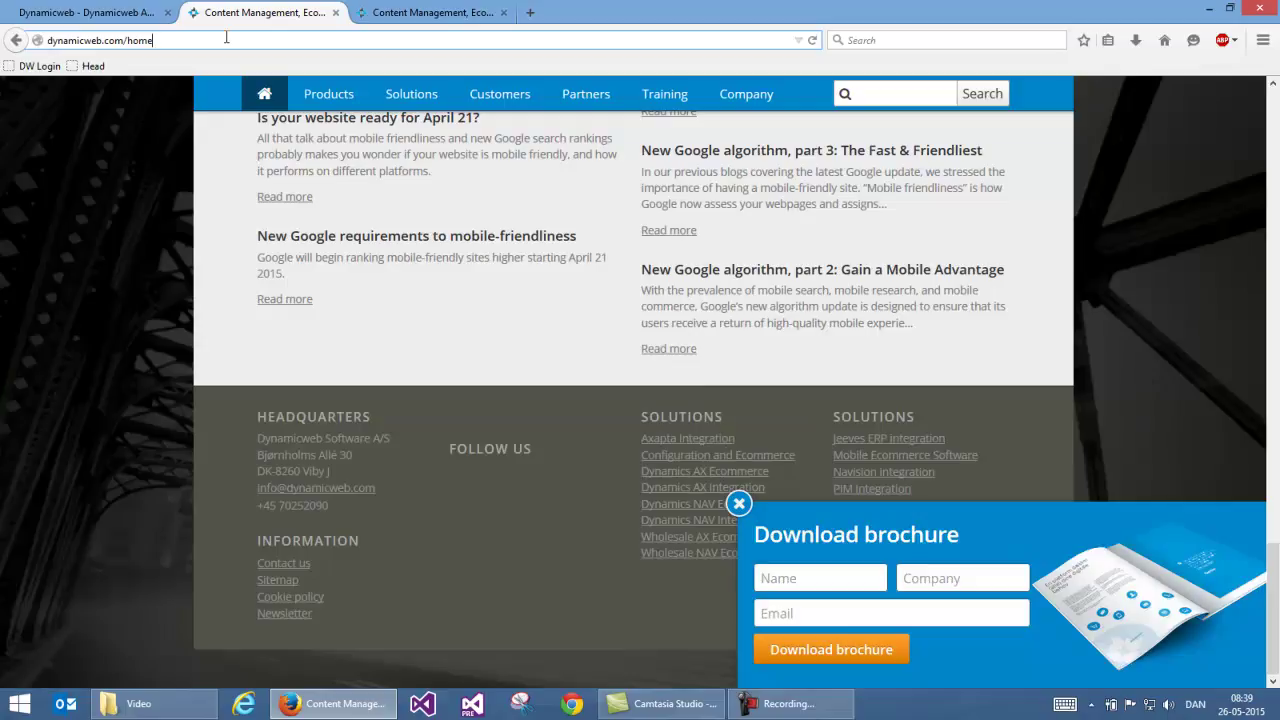
pyautogui.hotkey('ctrl', 'shift', 'Left')
pyautogui.write('axapta-integration')
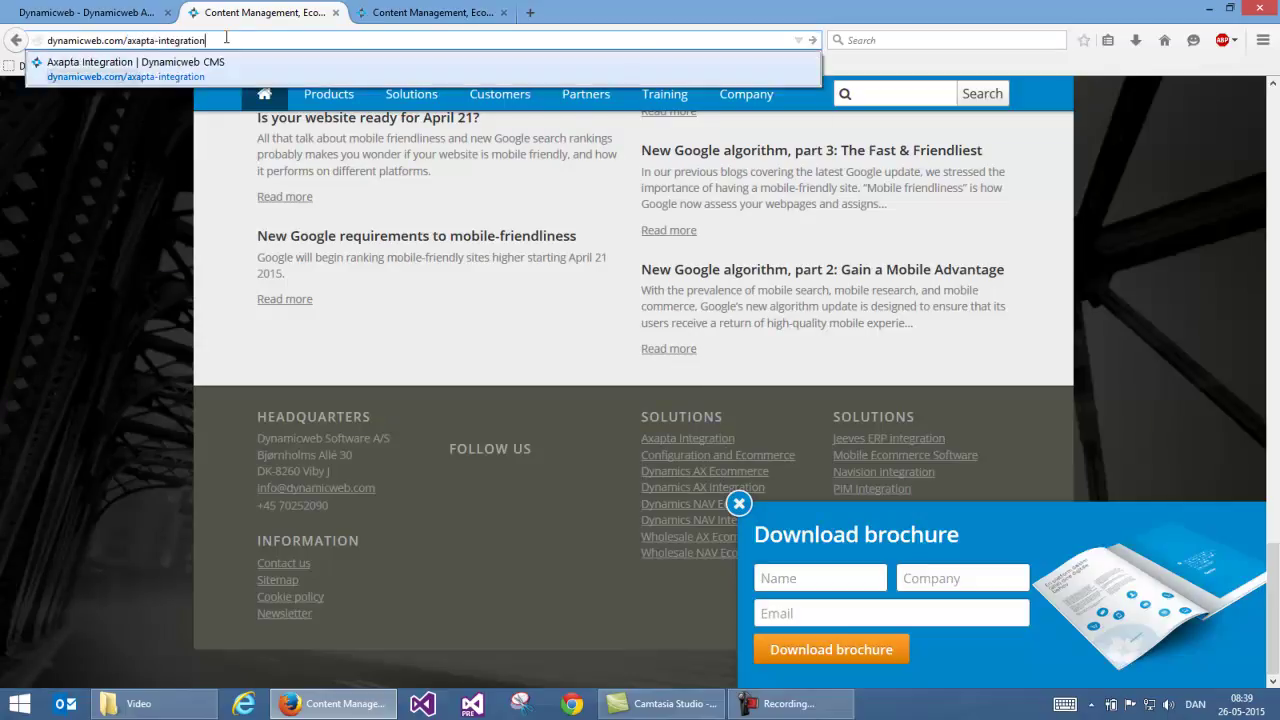
pyautogui.press('Return')
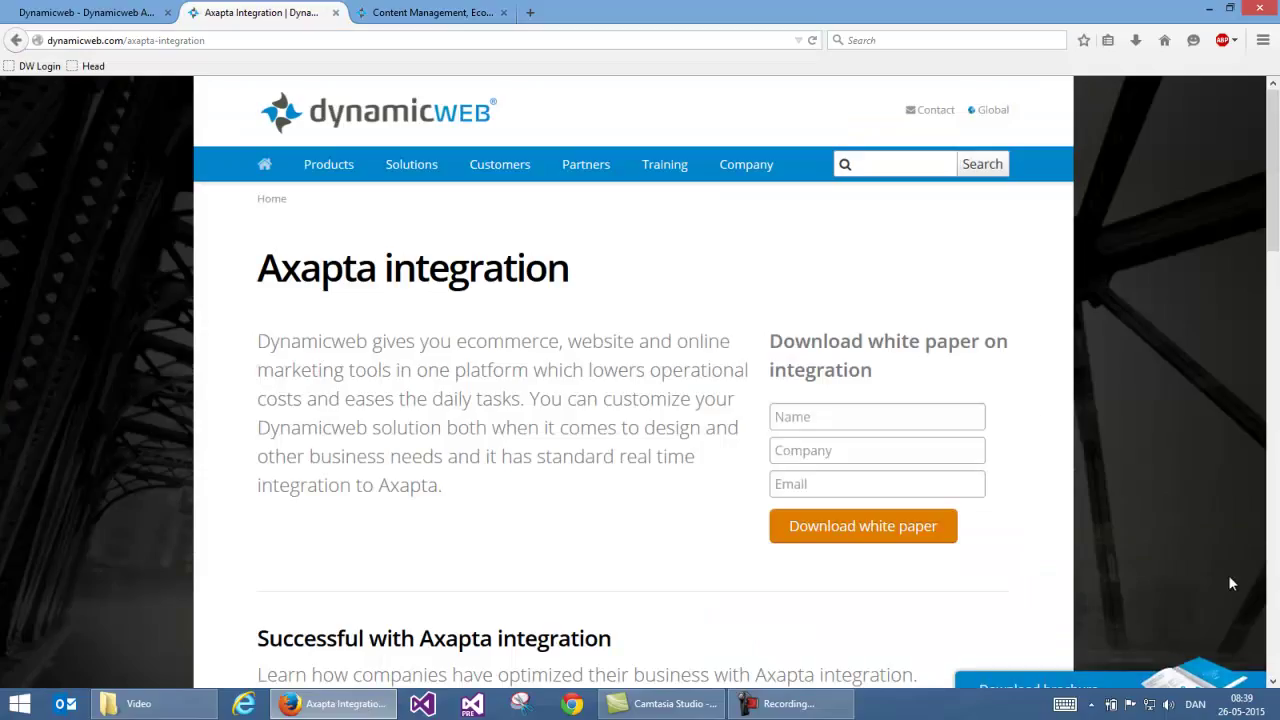
pyautogui.scroll(-10, 843, 390)
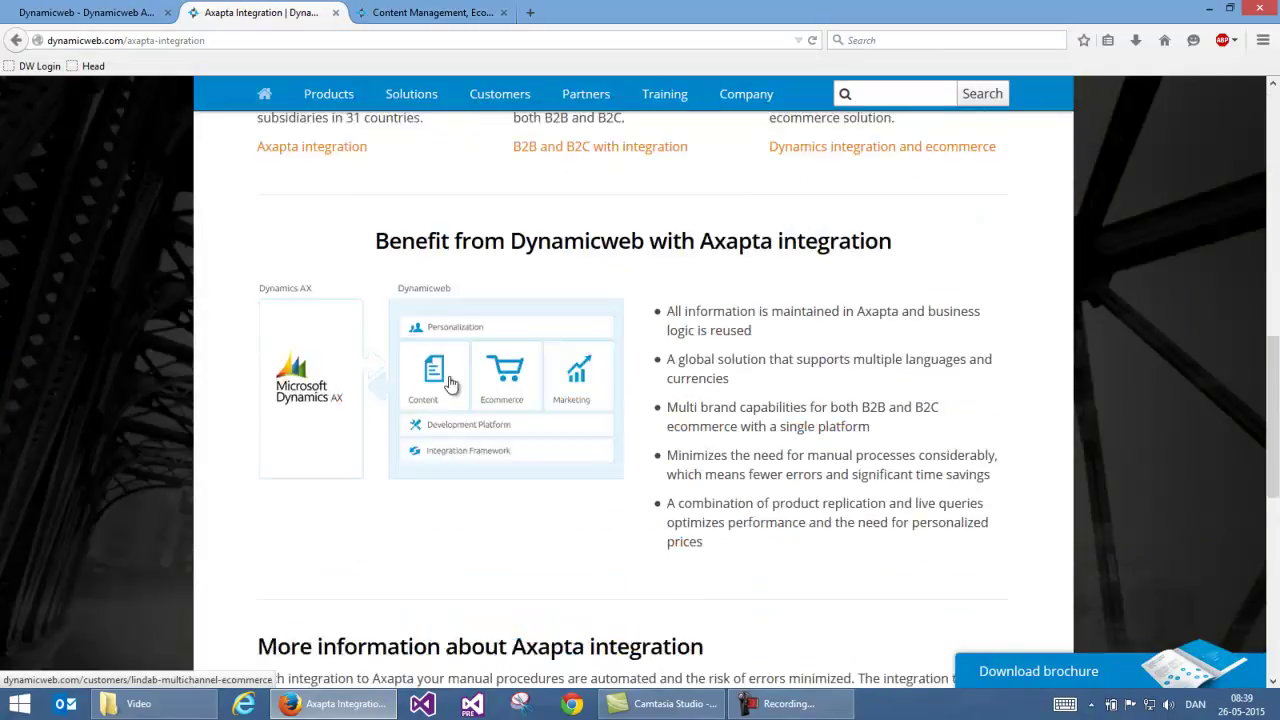
pyautogui.scroll(10, 451, 383)
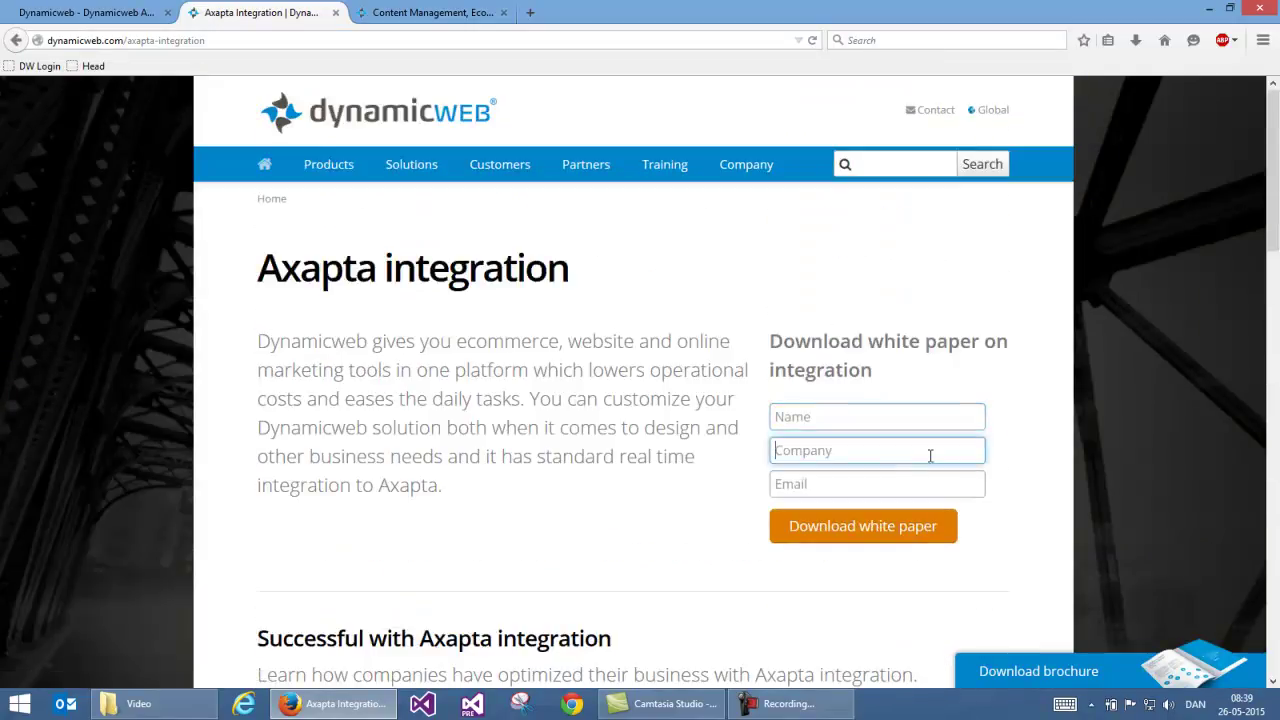
pyautogui.click(916, 485)
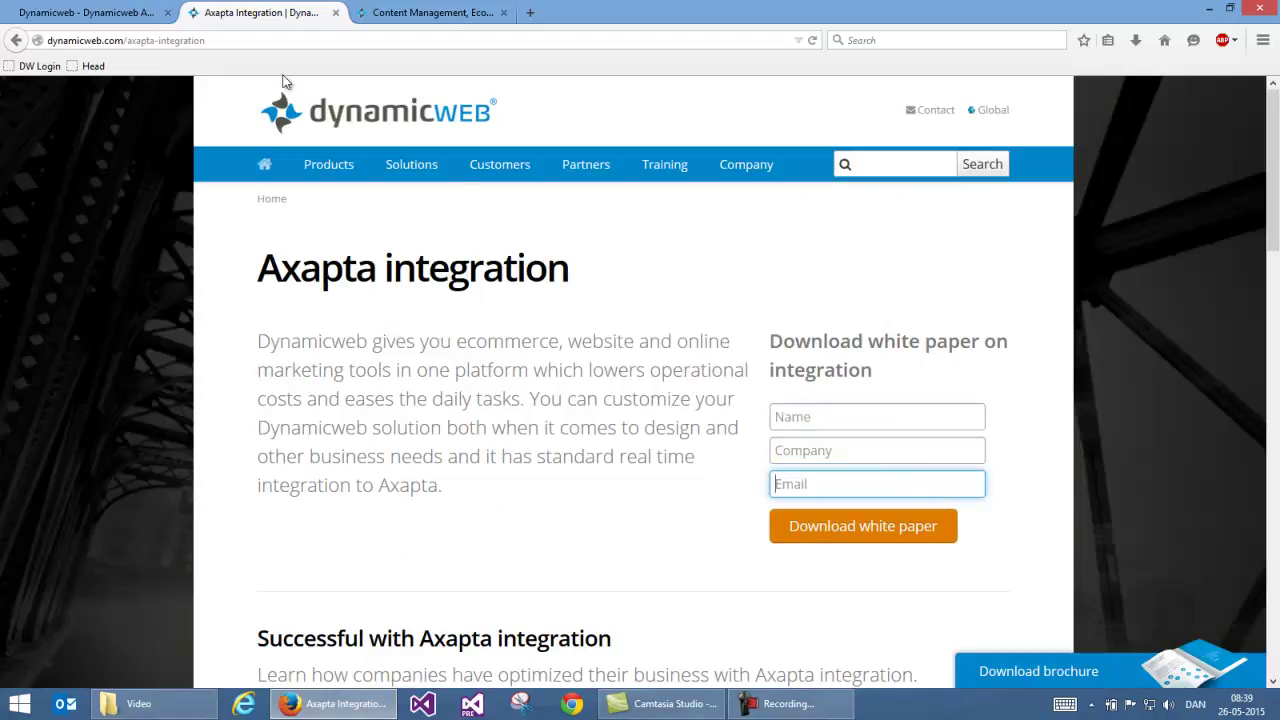
# Return to the administration, examine the sigUpForCourse form in the Forms for editors module, and go back to the Content area.
pyautogui.click(141, 16)
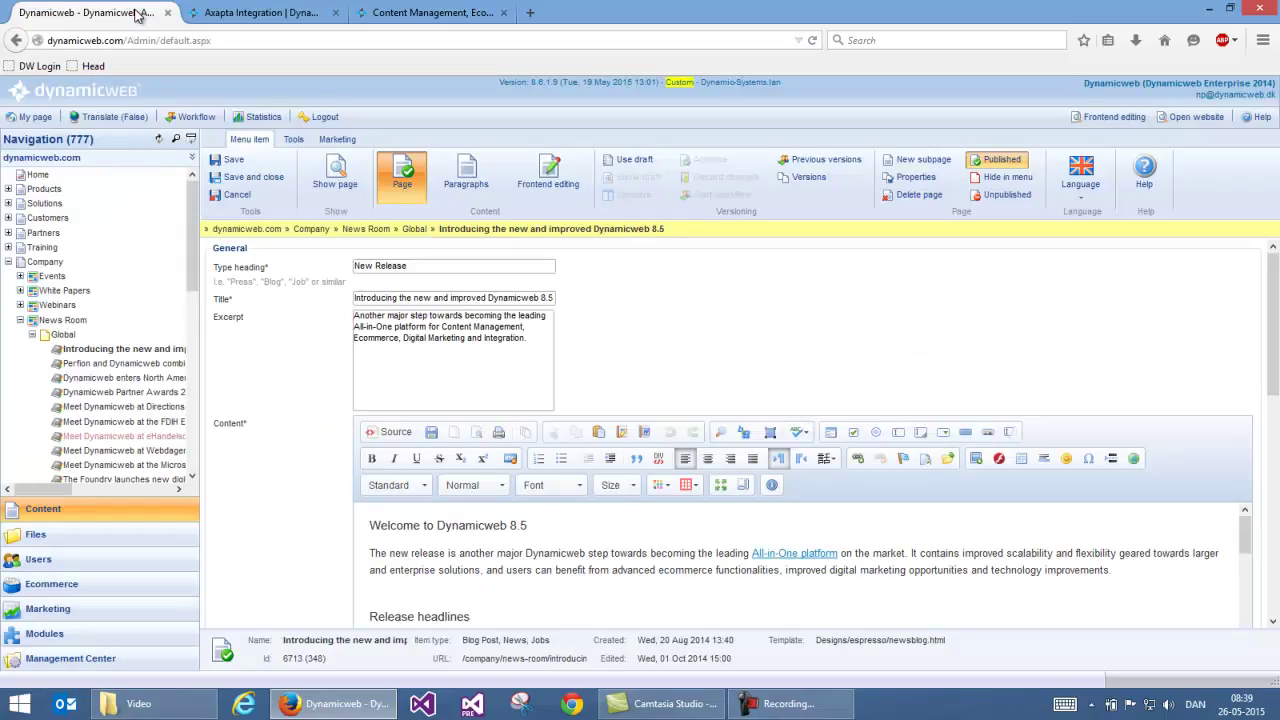
pyautogui.click(32, 335)
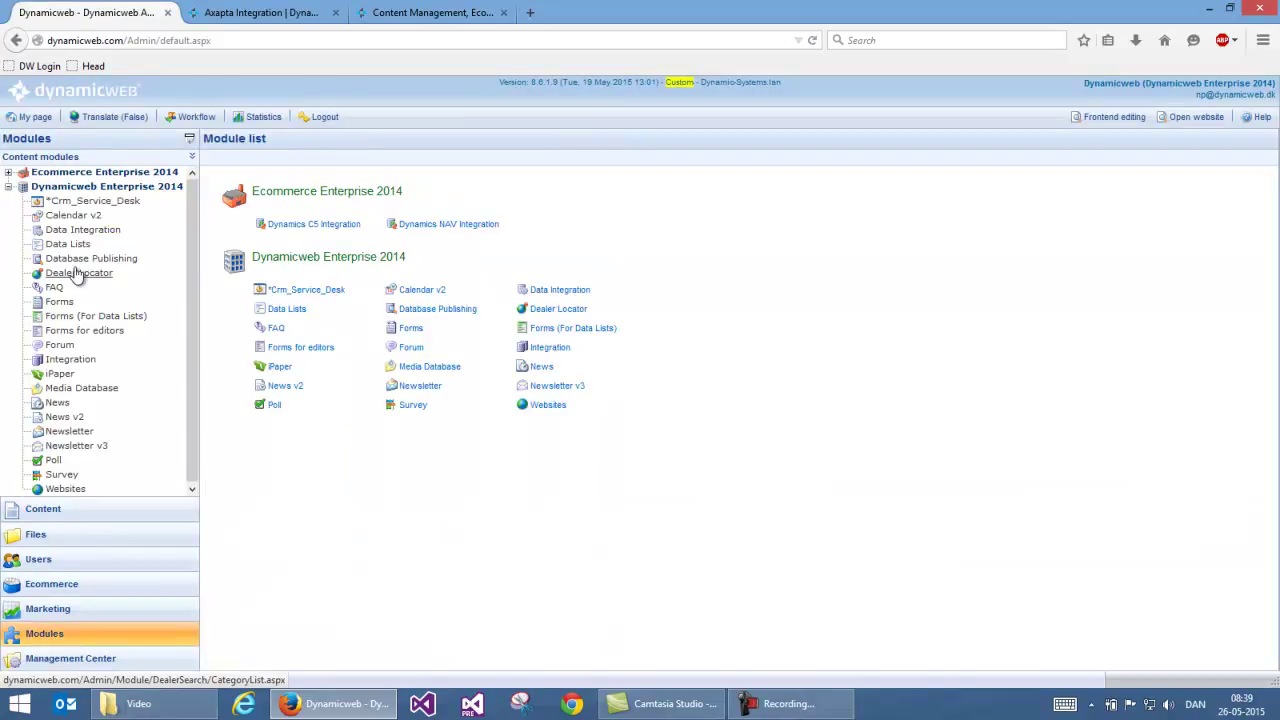
pyautogui.click(84, 331)
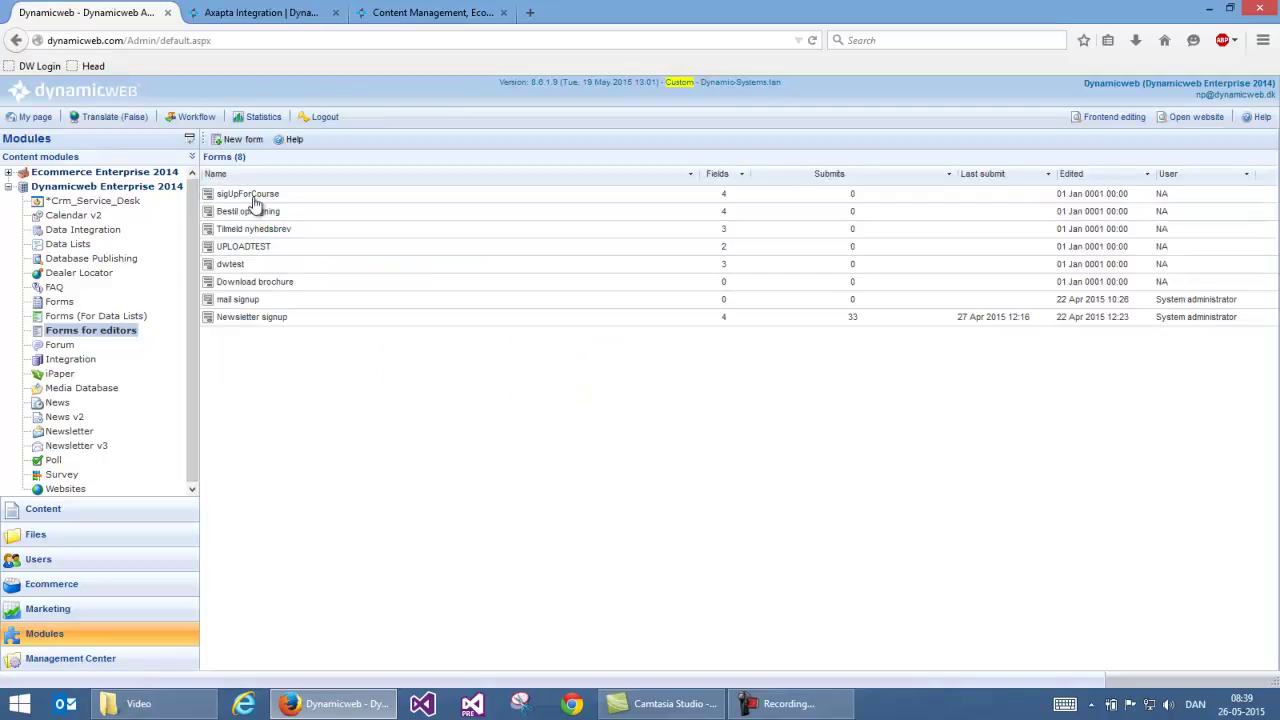
pyautogui.click(258, 195)
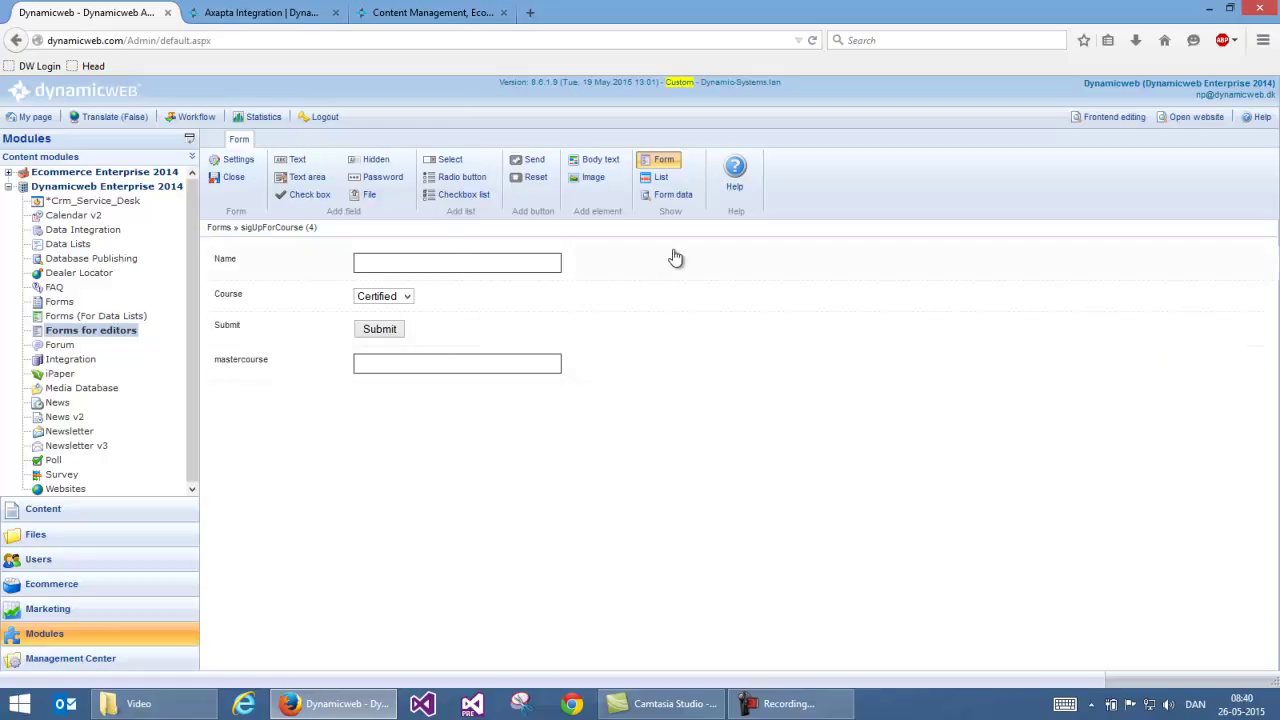
pyautogui.moveTo(671, 263)
pyautogui.mouseDown()
pyautogui.moveTo(677, 337)
pyautogui.moveTo(677, 263)
pyautogui.mouseUp()
pyautogui.click(136, 518)
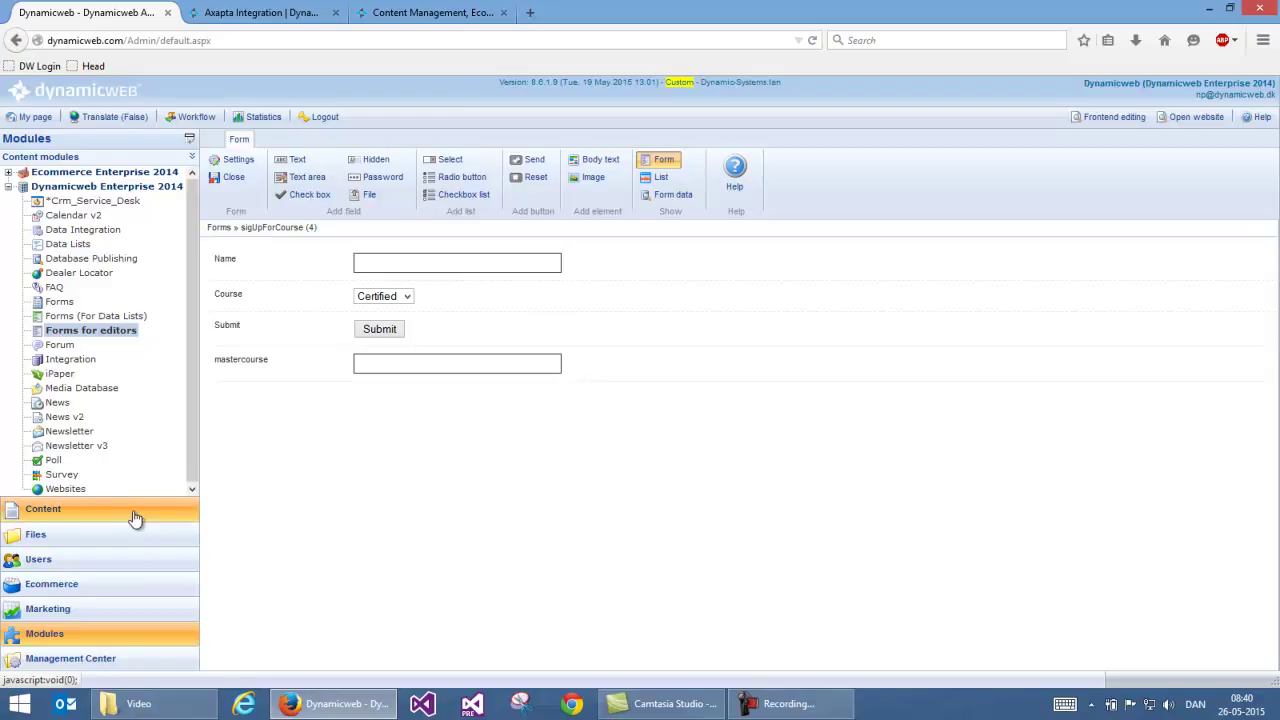
# Switch to the public website and examine the contents of its Solutions page.
pyautogui.click(460, 12)
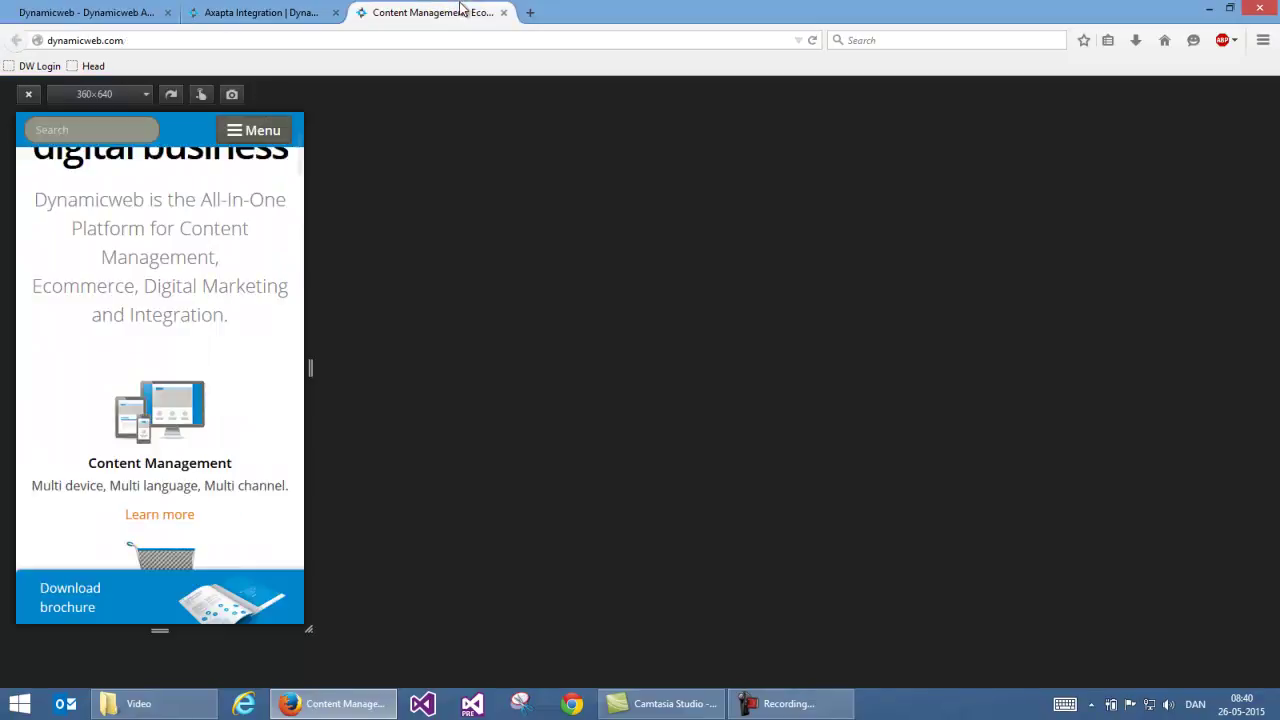
pyautogui.click(265, 12)
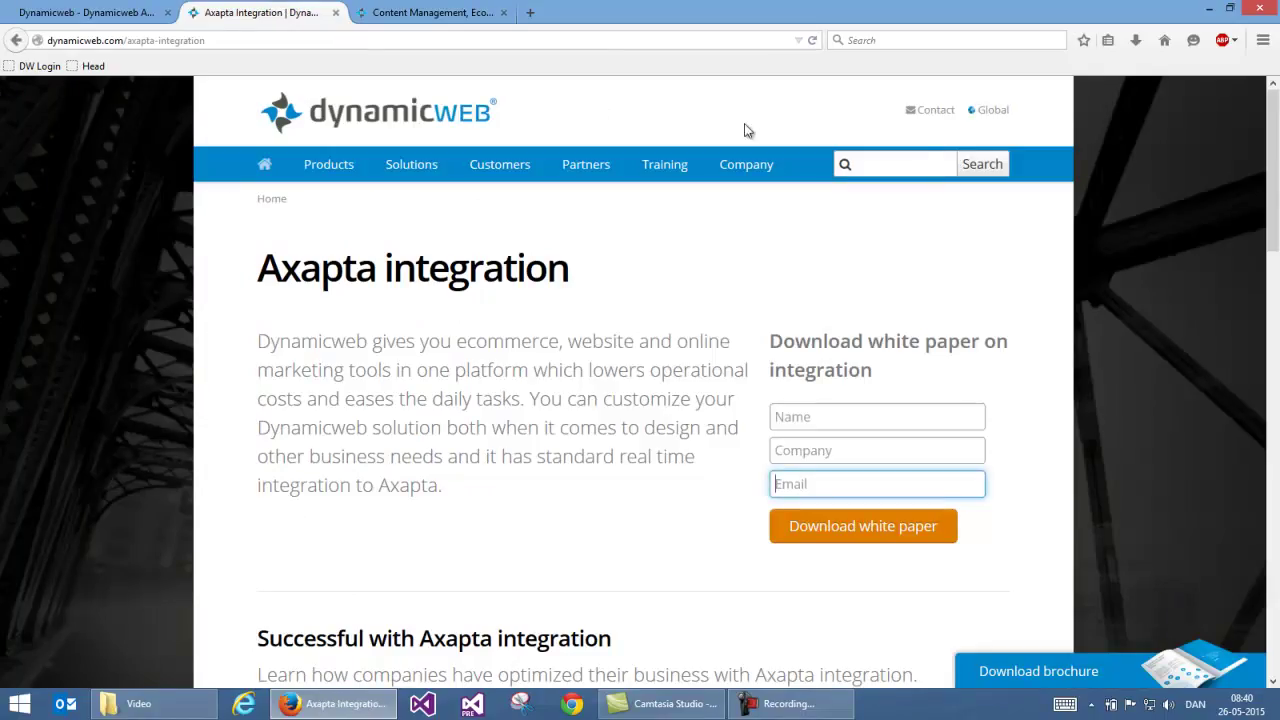
pyautogui.click(412, 164)
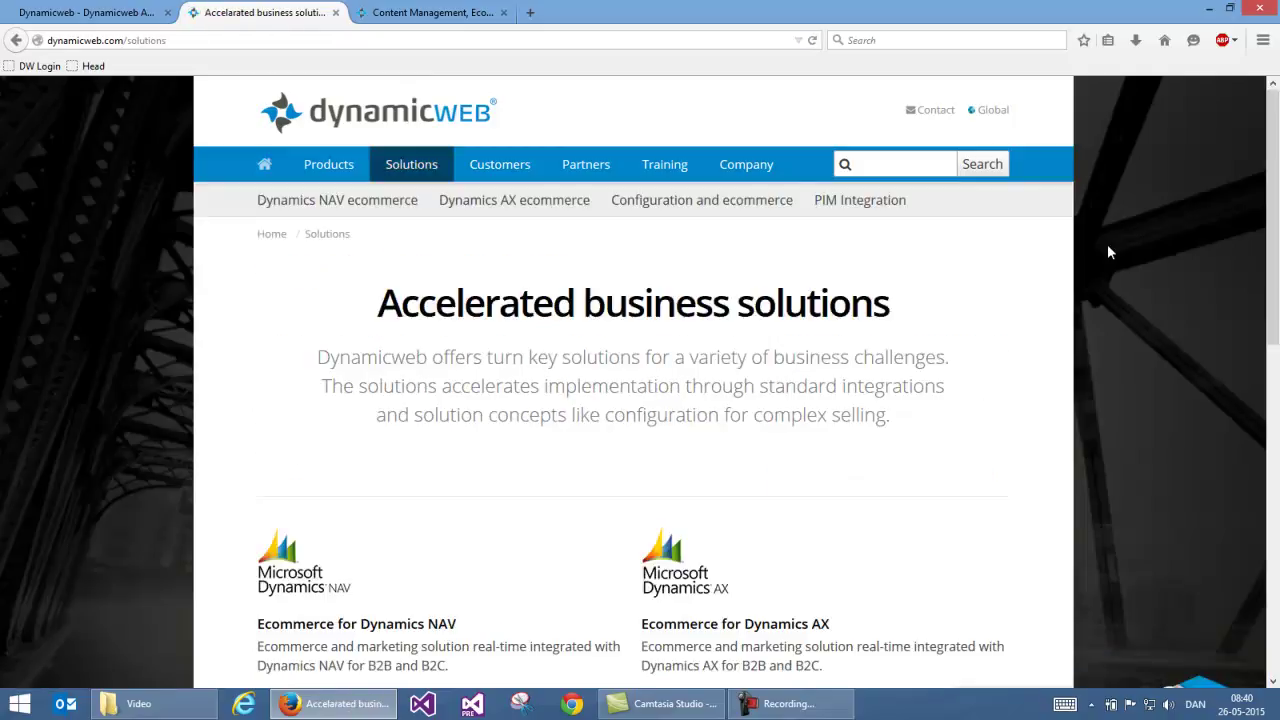
pyautogui.scroll(-5, 1107, 248)
pyautogui.scroll(3, 948, 250)
pyautogui.scroll(3, 556, 222)
# Open the Content Management page under Products and examine it down to the customer cases.
pyautogui.click(329, 167)
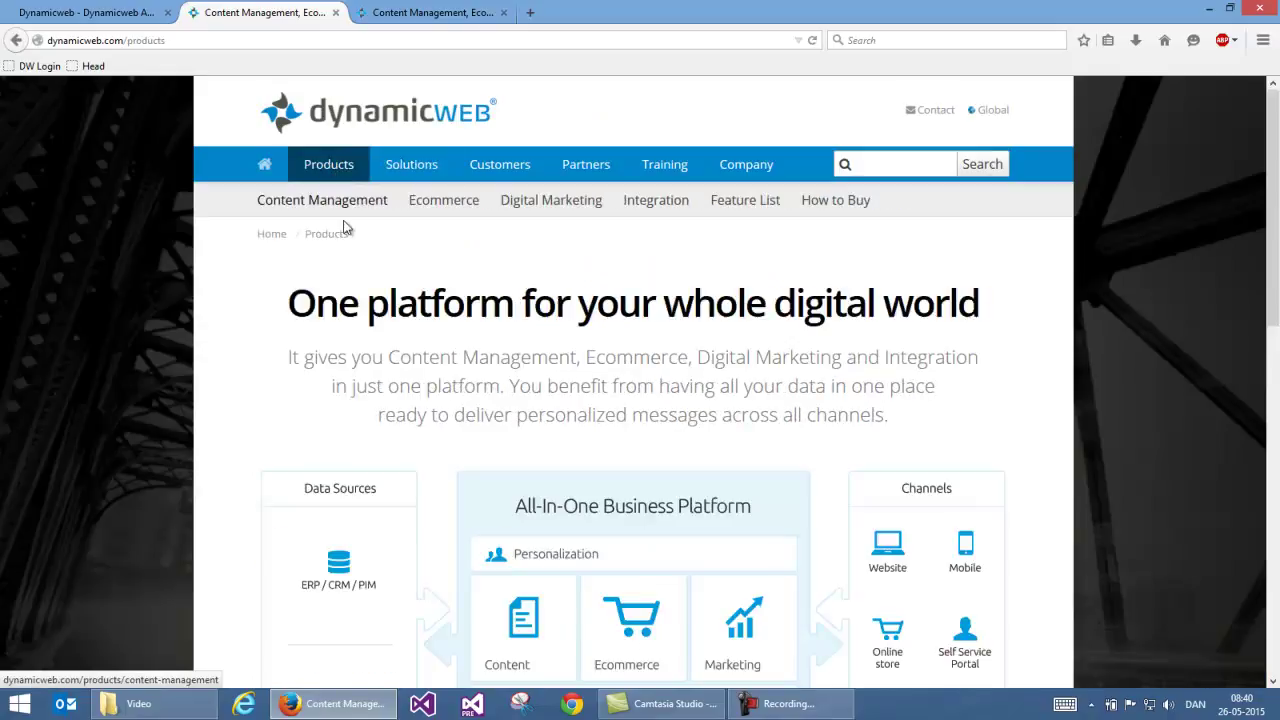
pyautogui.click(348, 205)
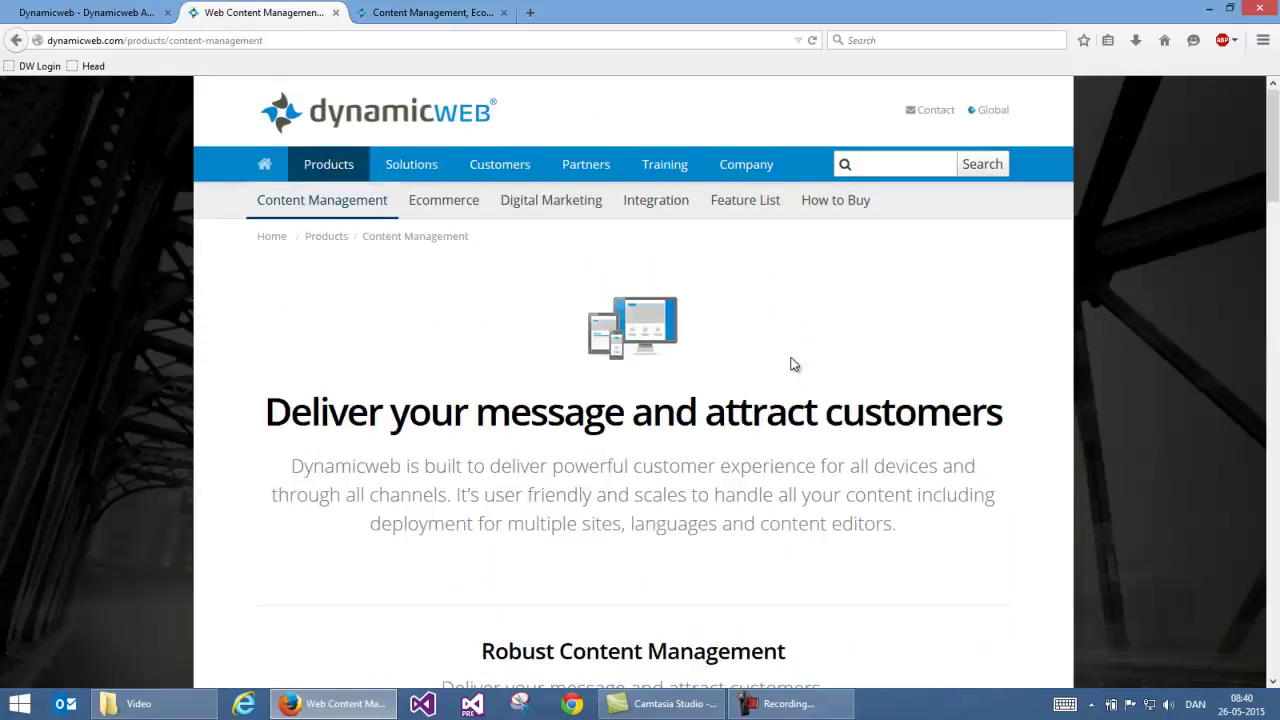
pyautogui.scroll(-10, 786, 360)
# Open the Asito customer case and examine its text and at-a-glance details, enlarging the website screenshot and closing it again.
pyautogui.click(380, 240)
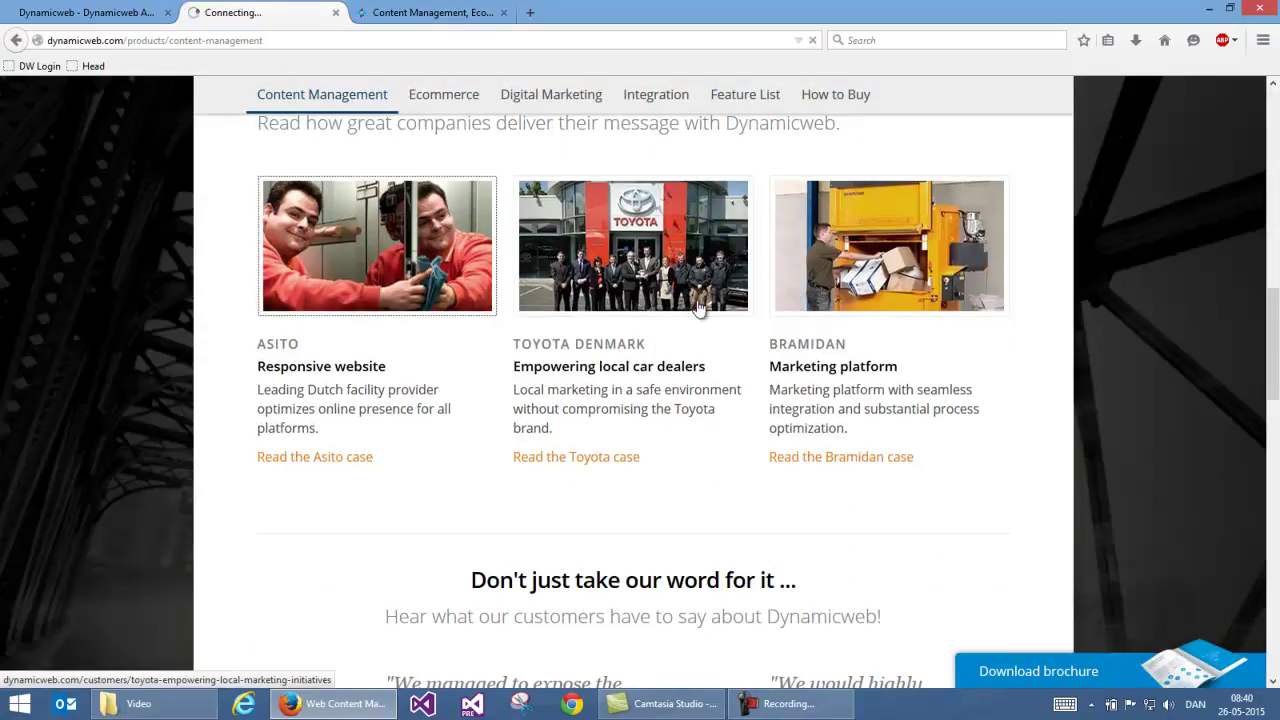
pyautogui.scroll(-7, 1137, 364)
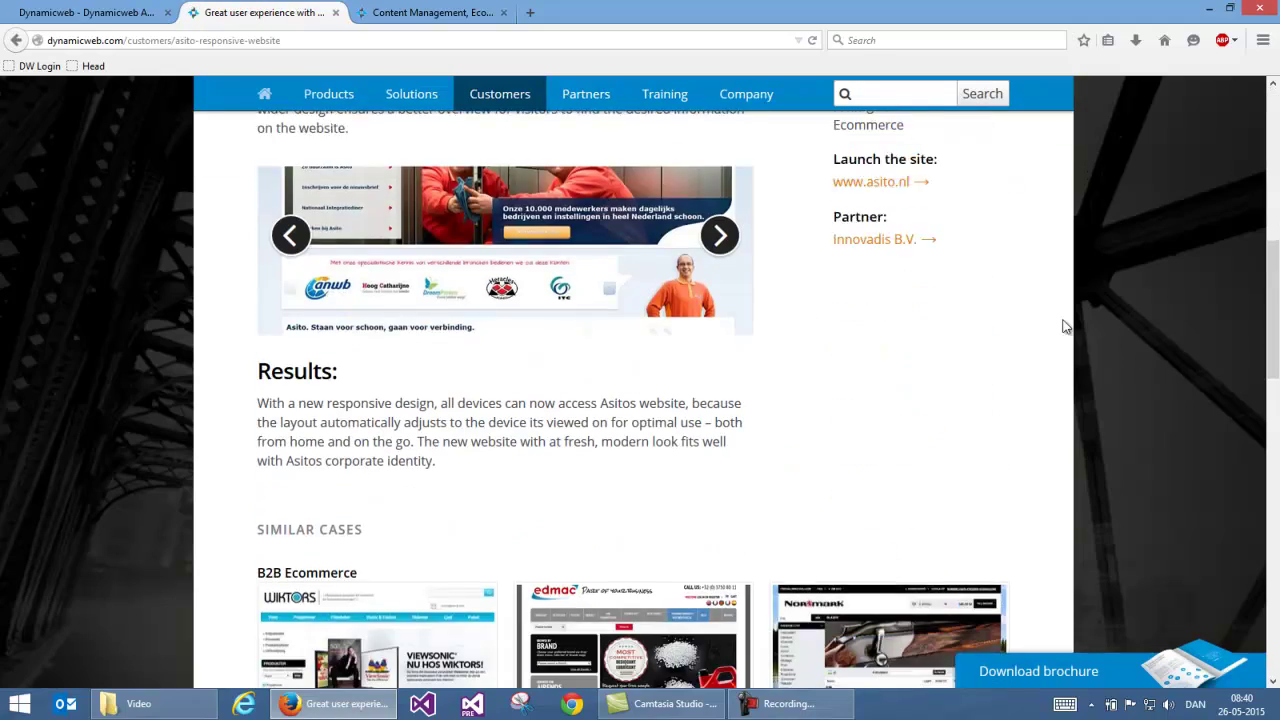
pyautogui.scroll(4, 657, 289)
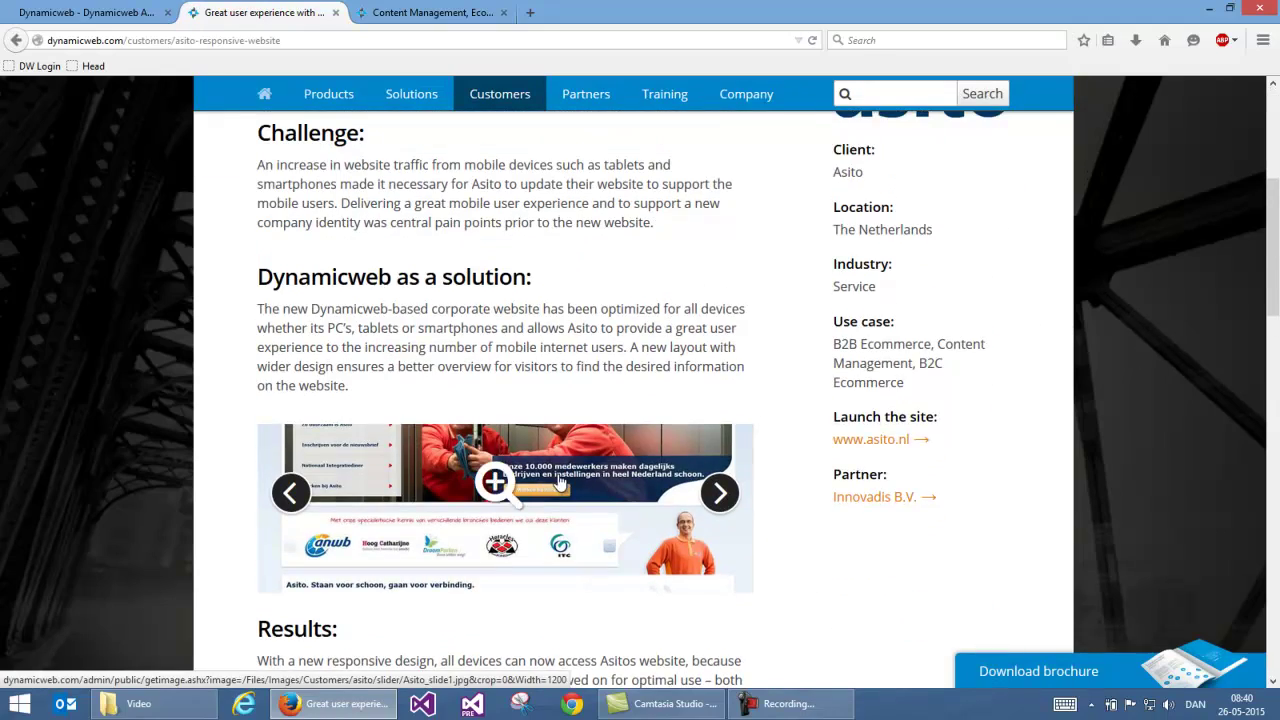
pyautogui.click(725, 497)
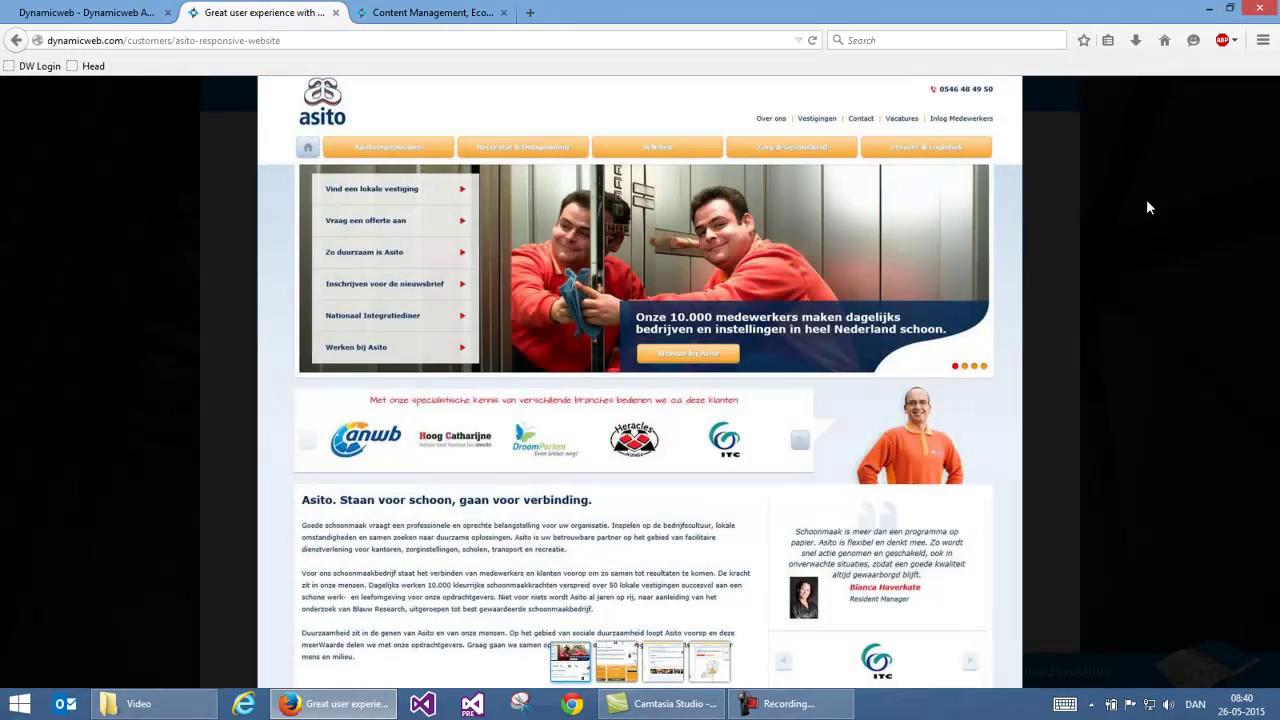
pyautogui.click(1146, 207)
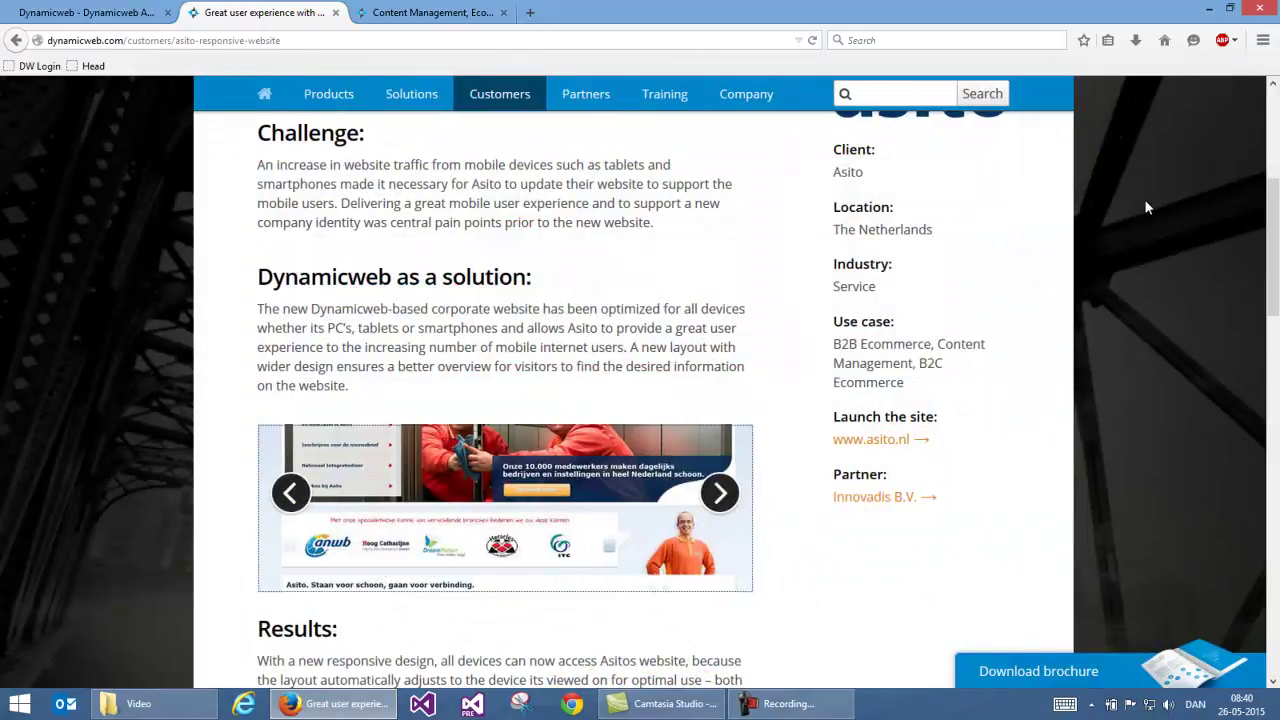
pyautogui.scroll(5, 637, 191)
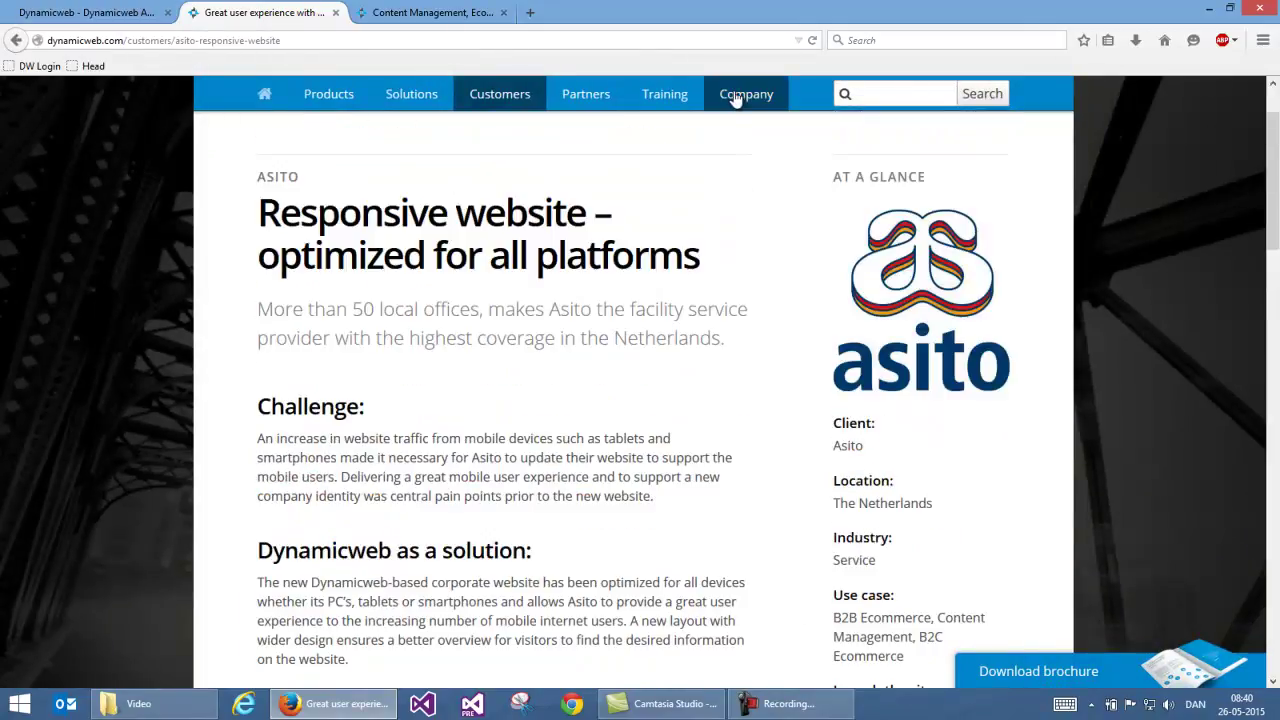
# Open the News Room from the Company page, examine its list of news articles, and return to the administration.
pyautogui.click(740, 95)
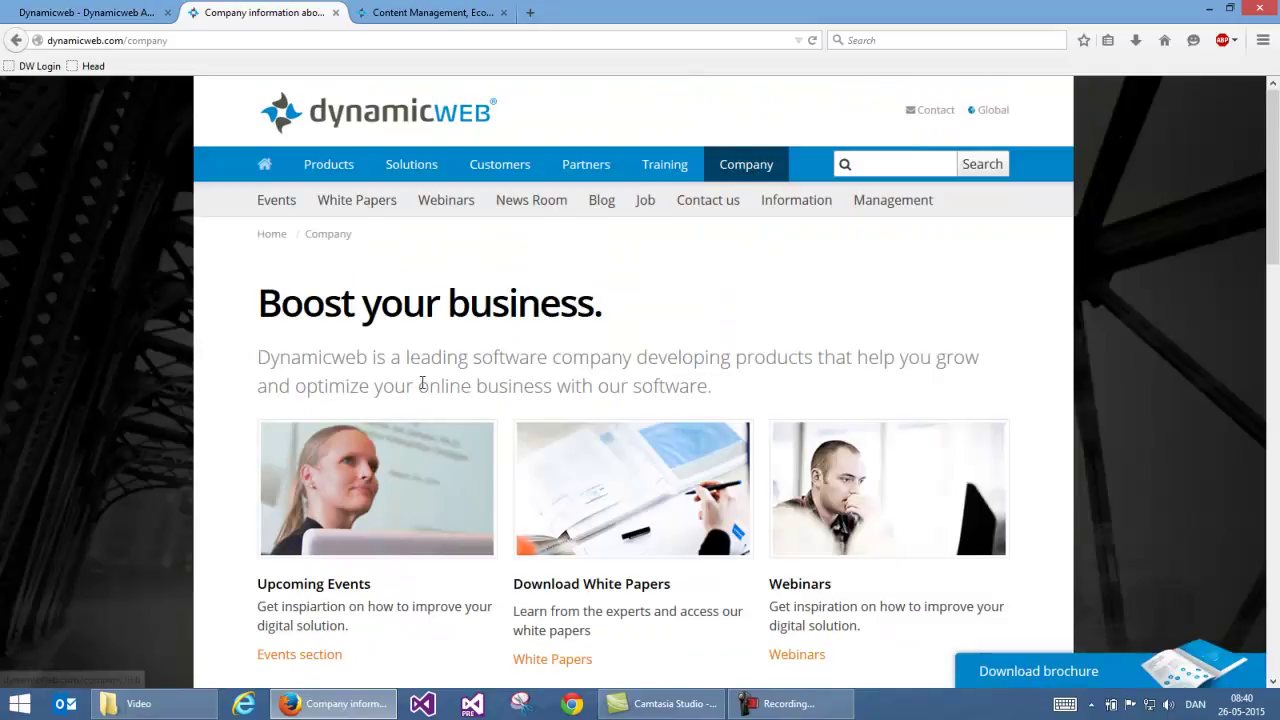
pyautogui.scroll(-8, 416, 384)
pyautogui.click(357, 478)
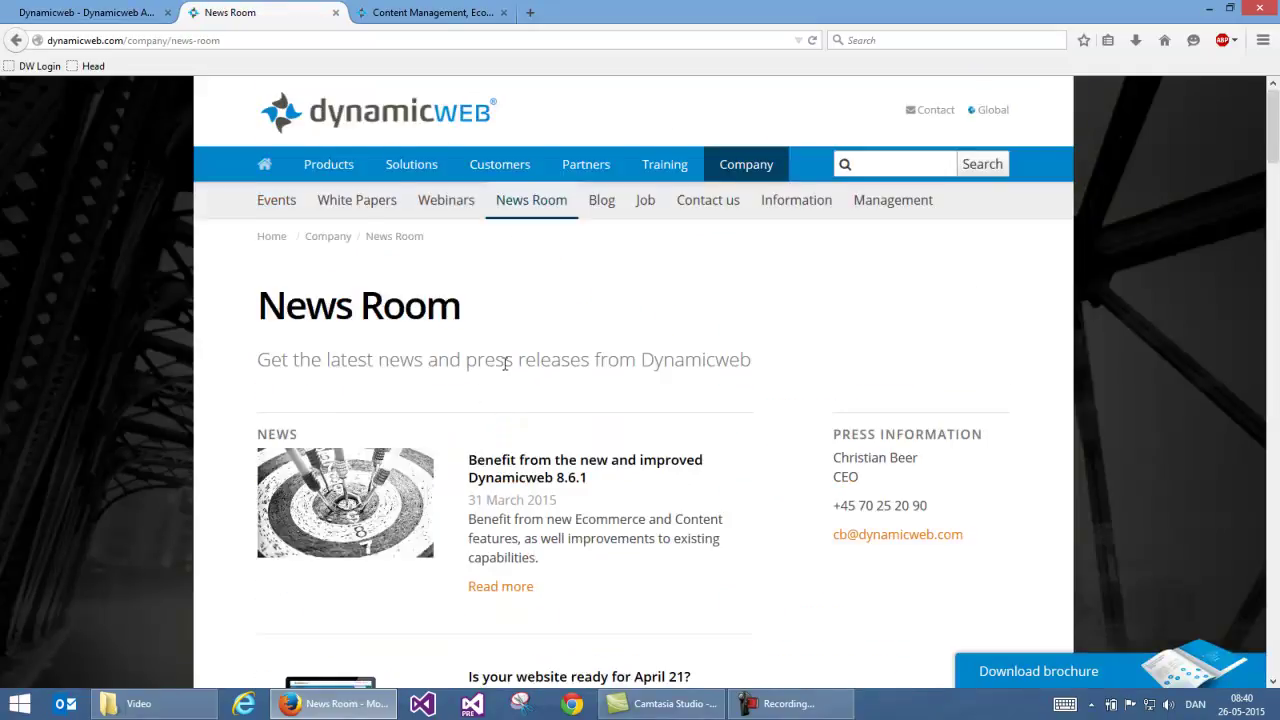
pyautogui.scroll(-10, 505, 370)
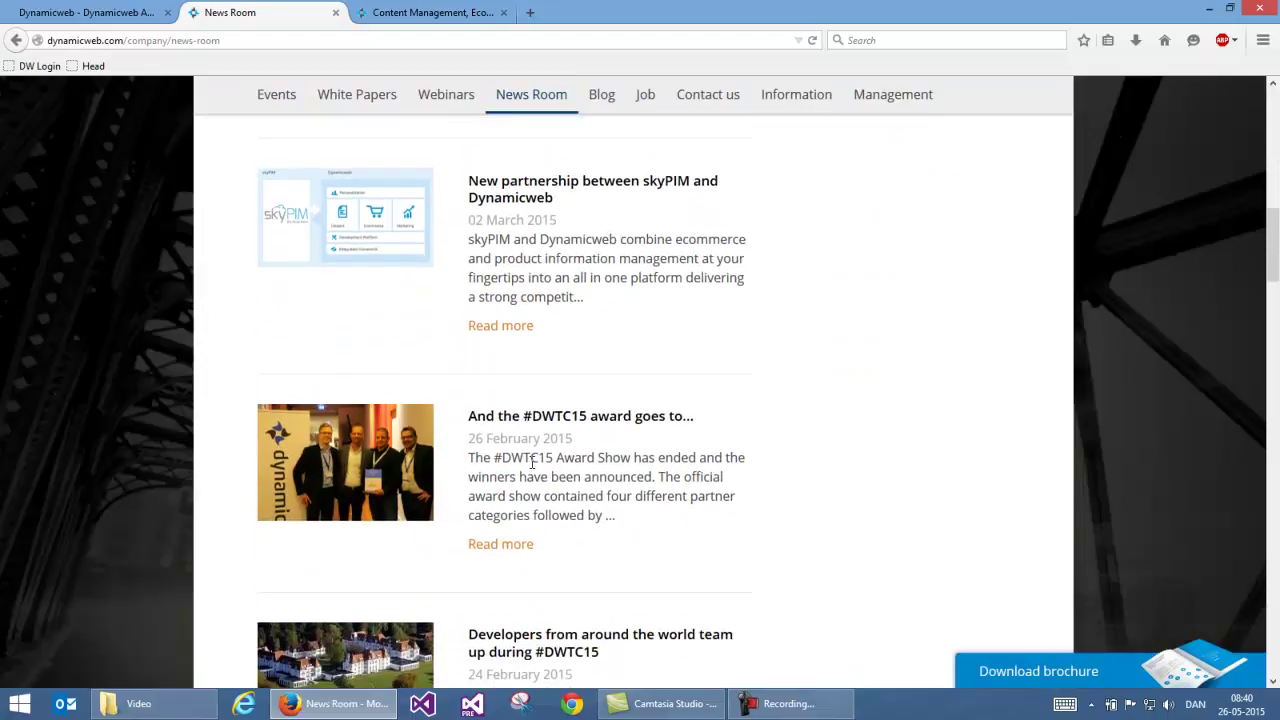
pyautogui.scroll(7, 535, 455)
pyautogui.scroll(3, 538, 424)
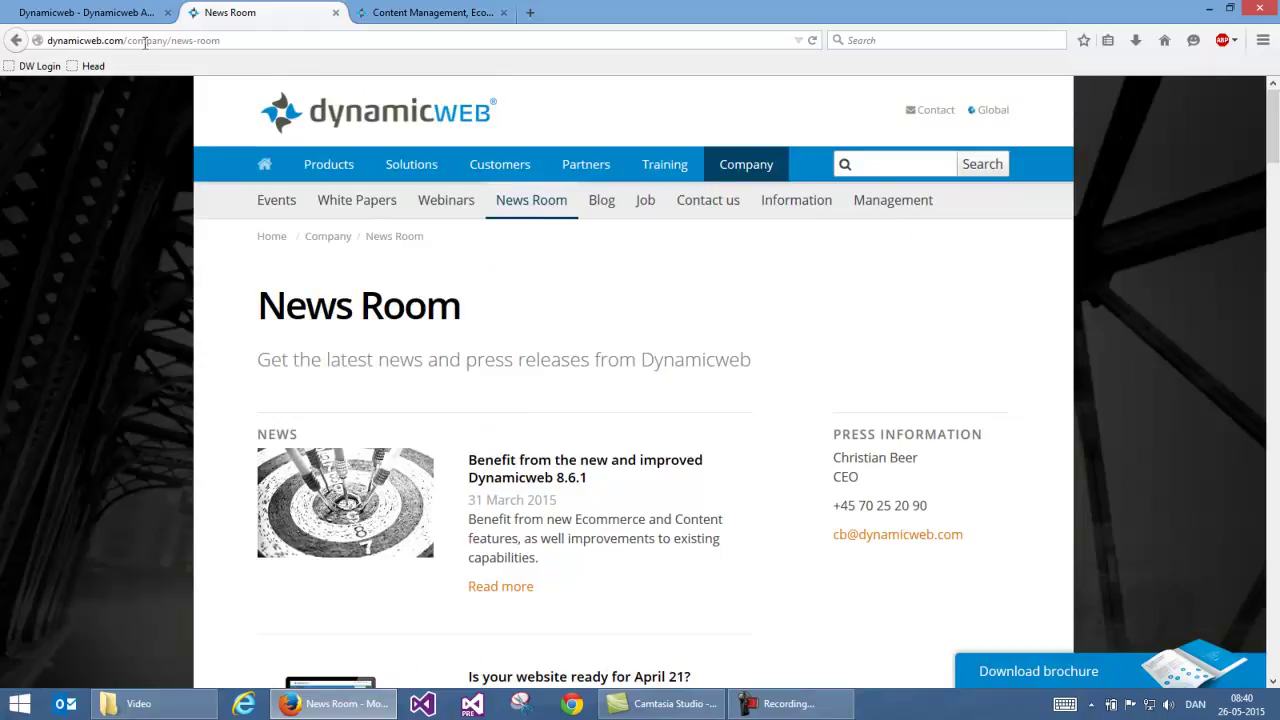
pyautogui.click(137, 13)
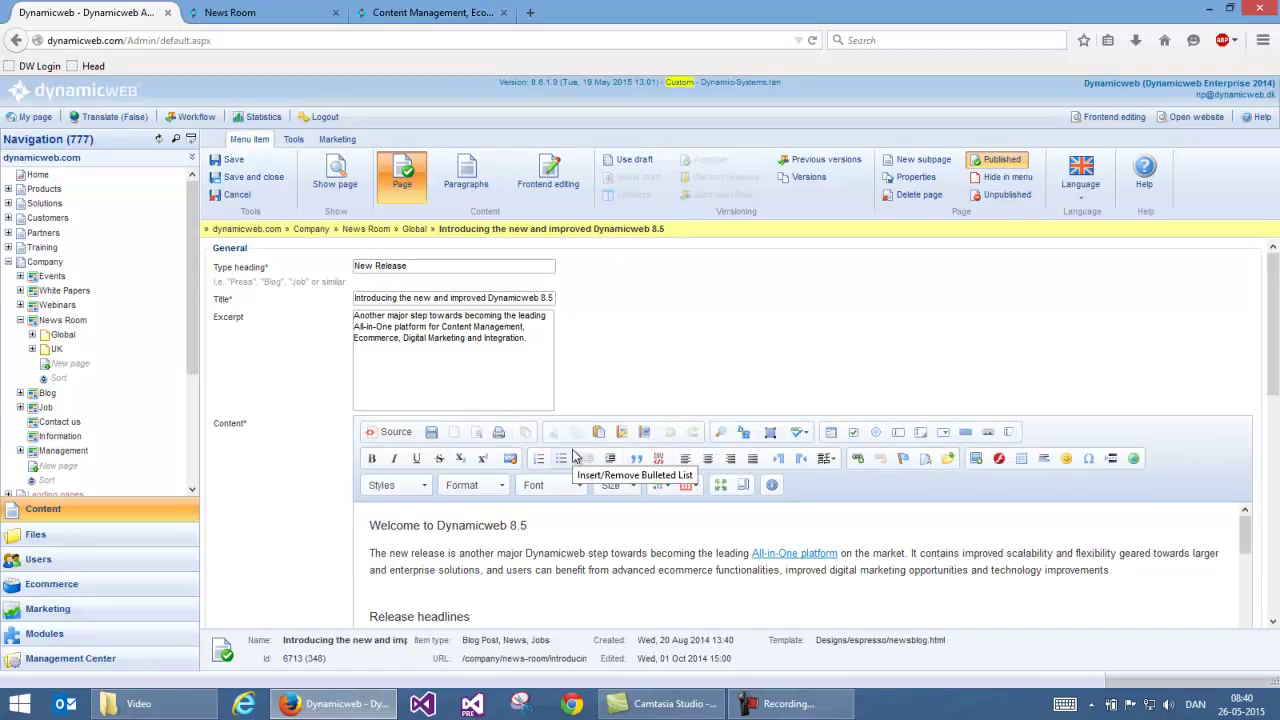
# Open the properties of the Content Management page under Products.
pyautogui.click(50, 262)
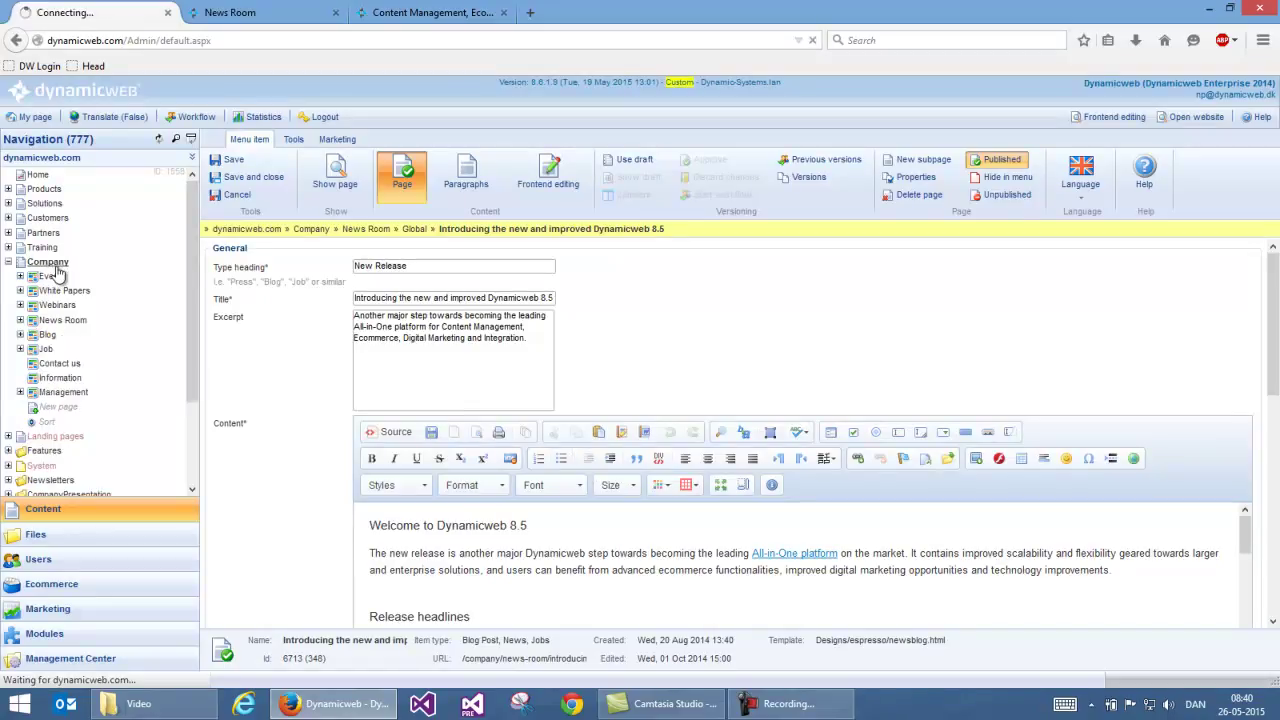
pyautogui.click(8, 189)
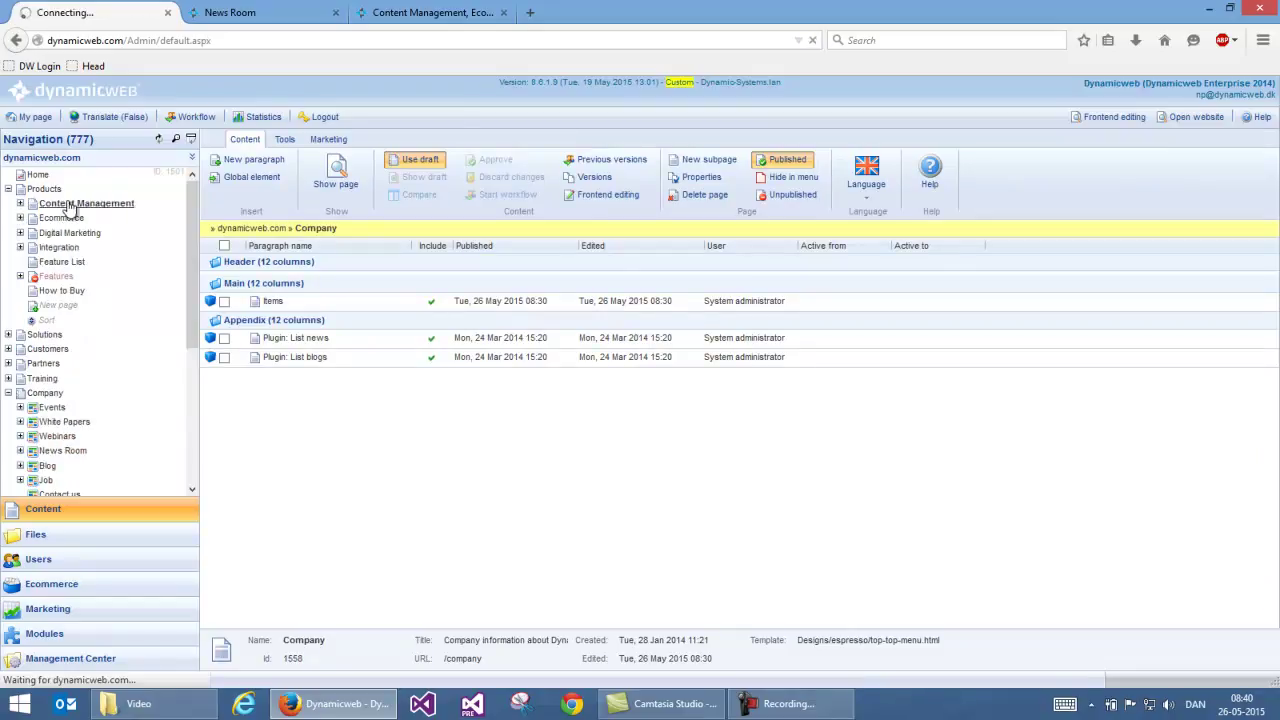
pyautogui.click(68, 203)
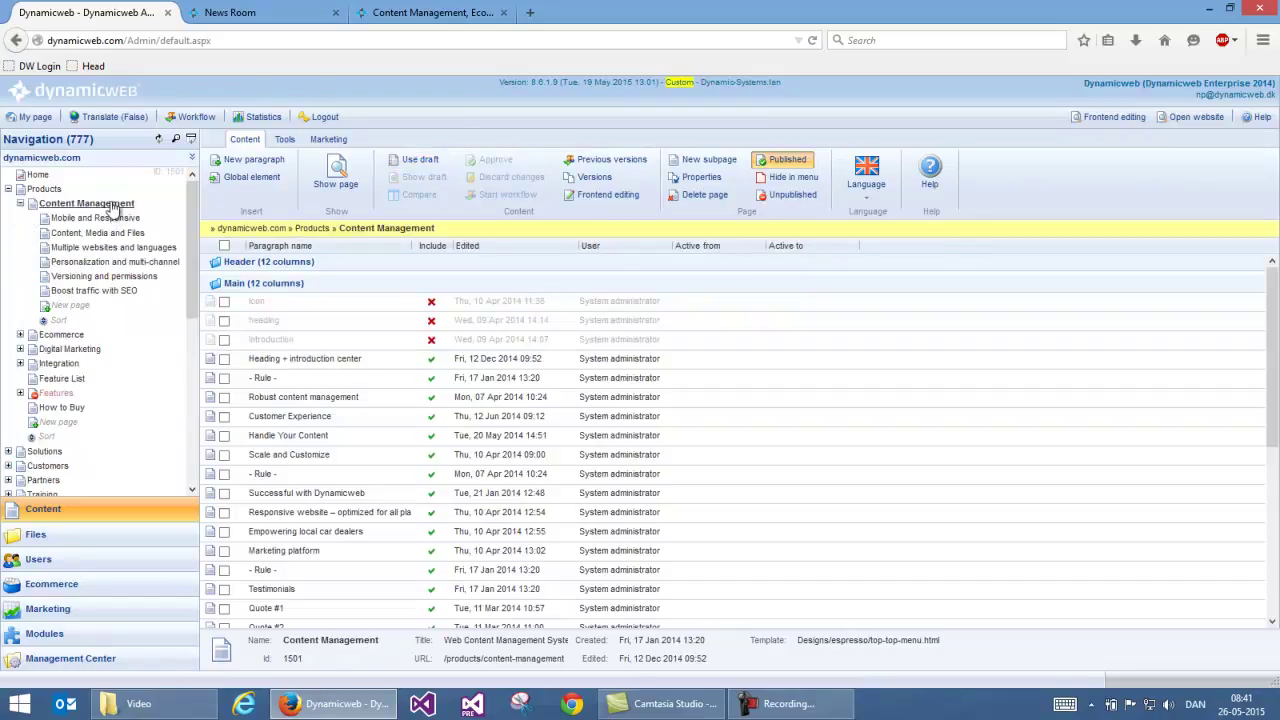
pyautogui.rightClick(113, 206)
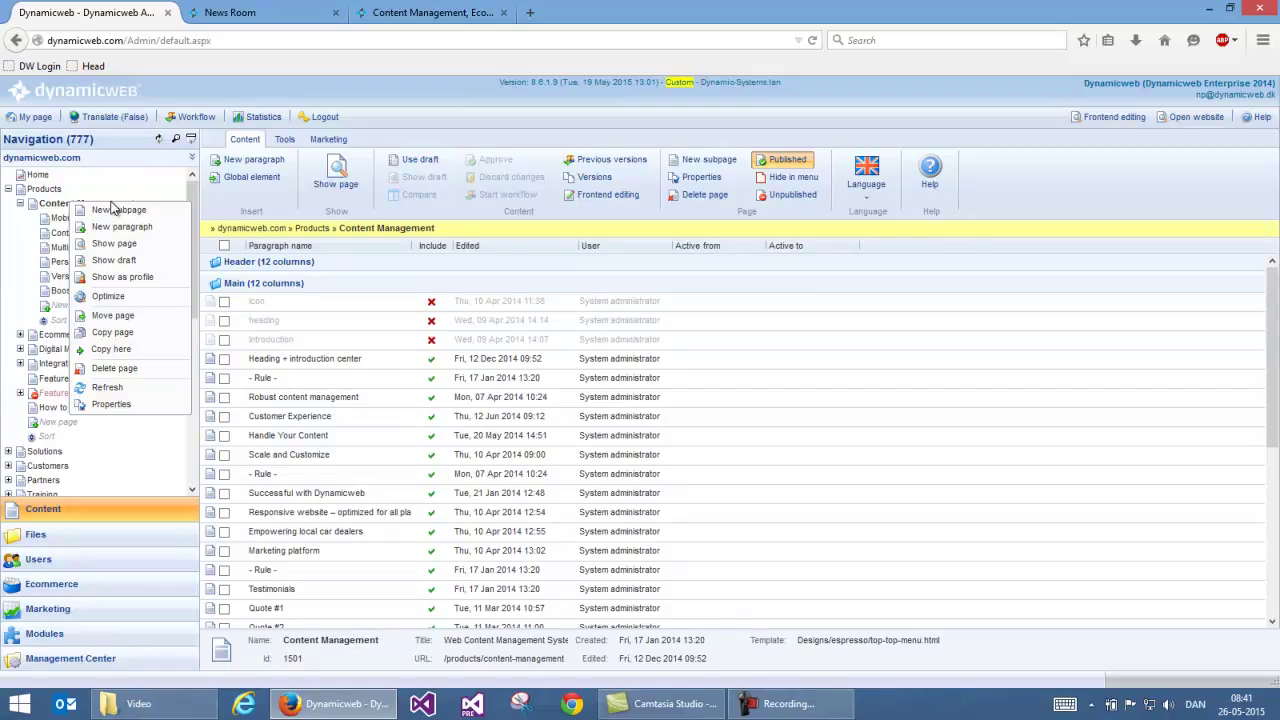
pyautogui.click(124, 404)
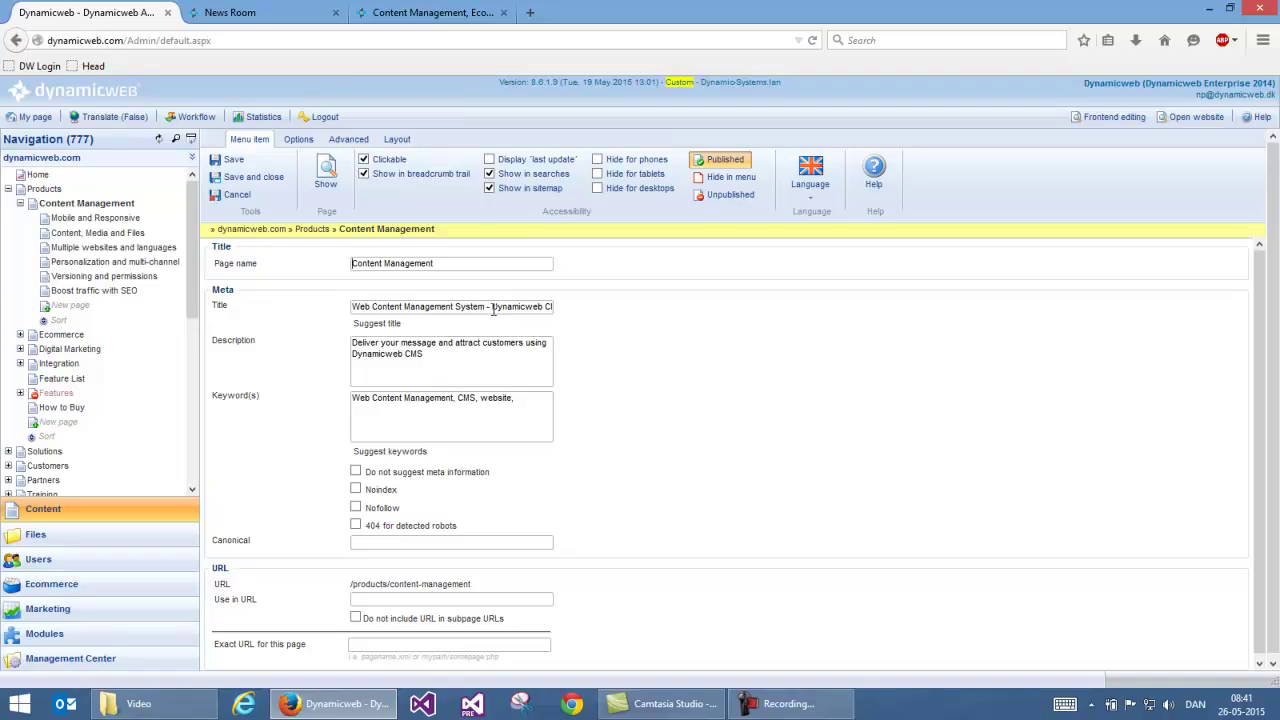
# Examine the page's meta keywords, canonical field and URL settings without changing them.
pyautogui.click(493, 405)
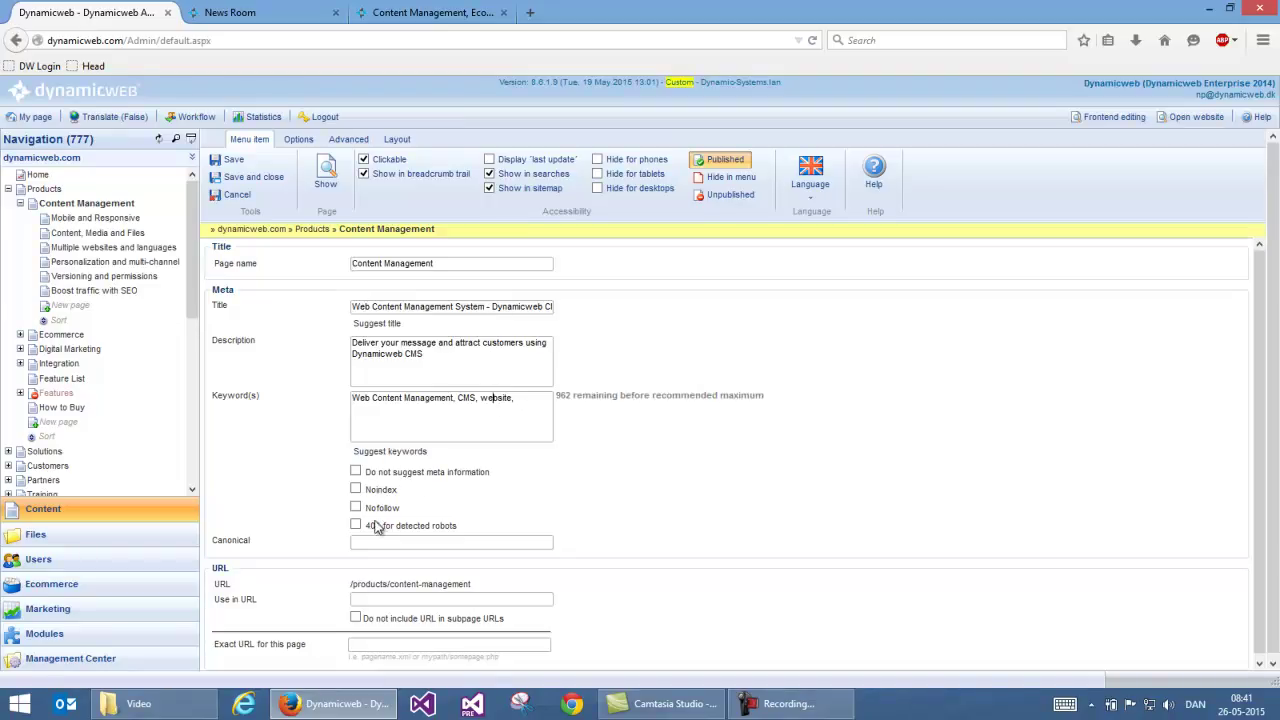
pyautogui.click(511, 544)
pyautogui.scroll(-1, 603, 514)
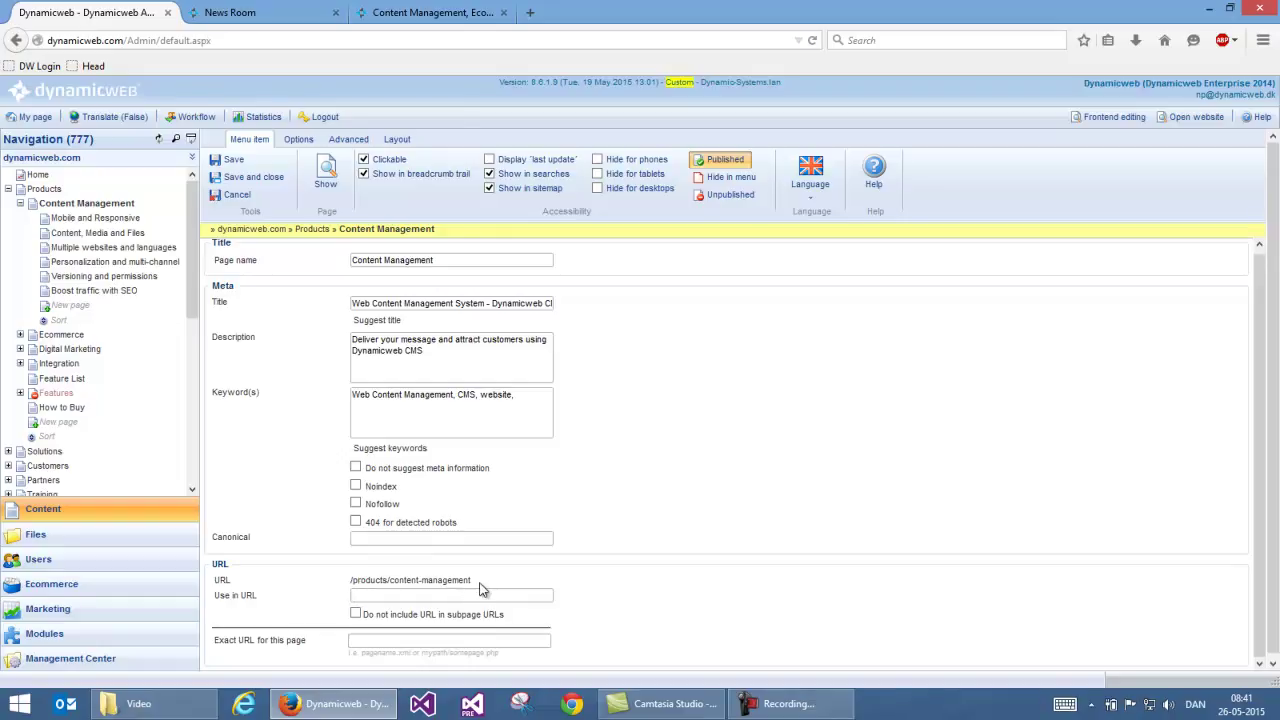
pyautogui.moveTo(476, 588); pyautogui.dragTo(352, 577)
pyautogui.click(356, 594)
# Return to the Content Management page's paragraph list and run Optimize Express for the phrase "Content Management".
pyautogui.click(112, 204)
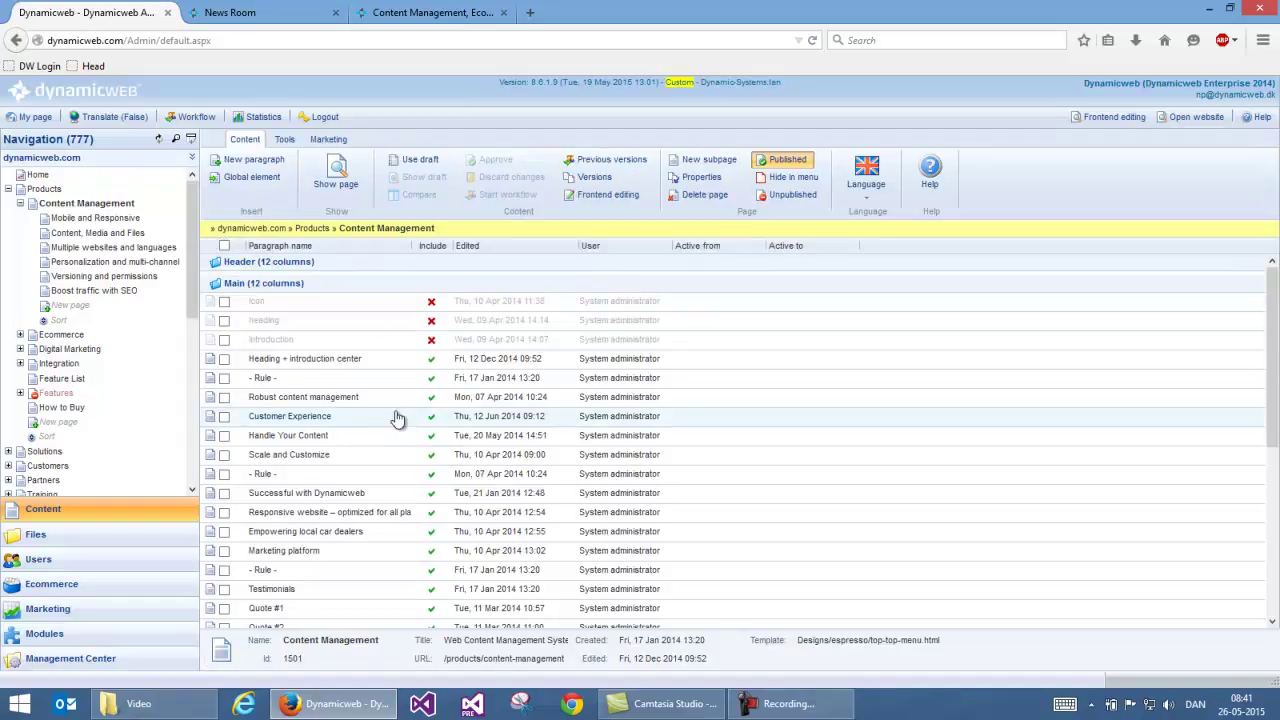
pyautogui.scroll(-2, 394, 429)
pyautogui.click(285, 141)
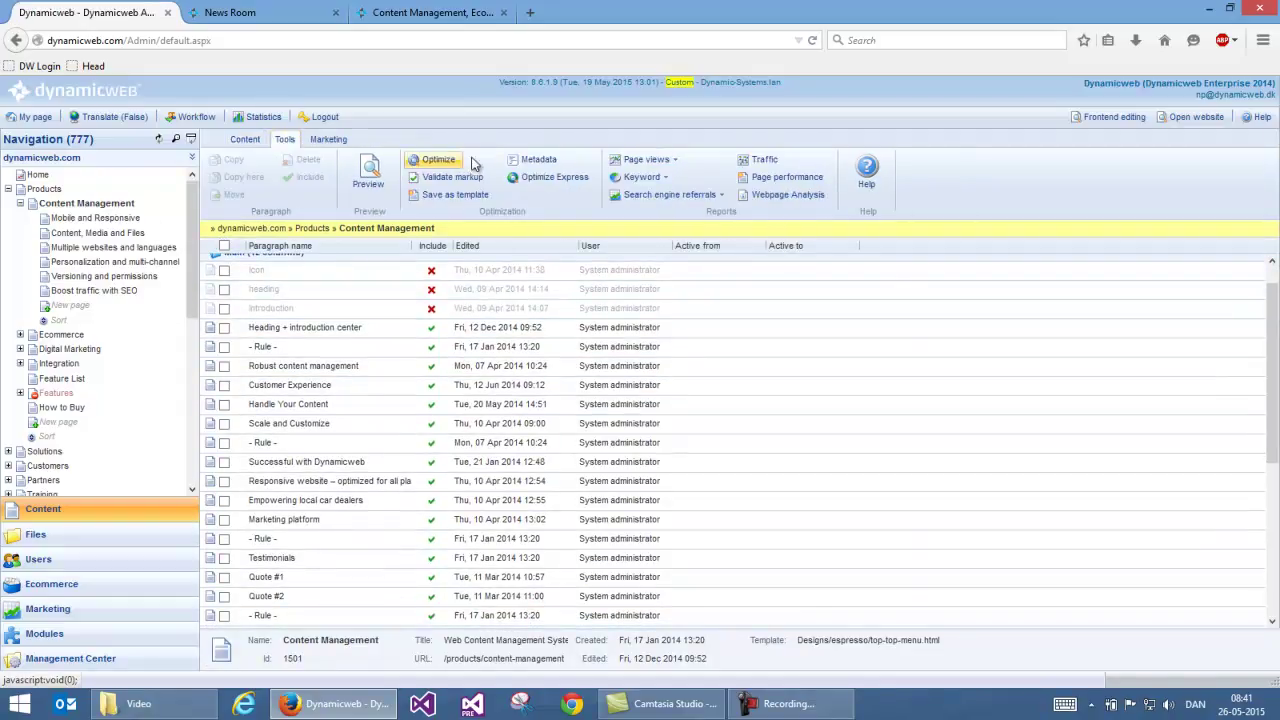
pyautogui.click(561, 178)
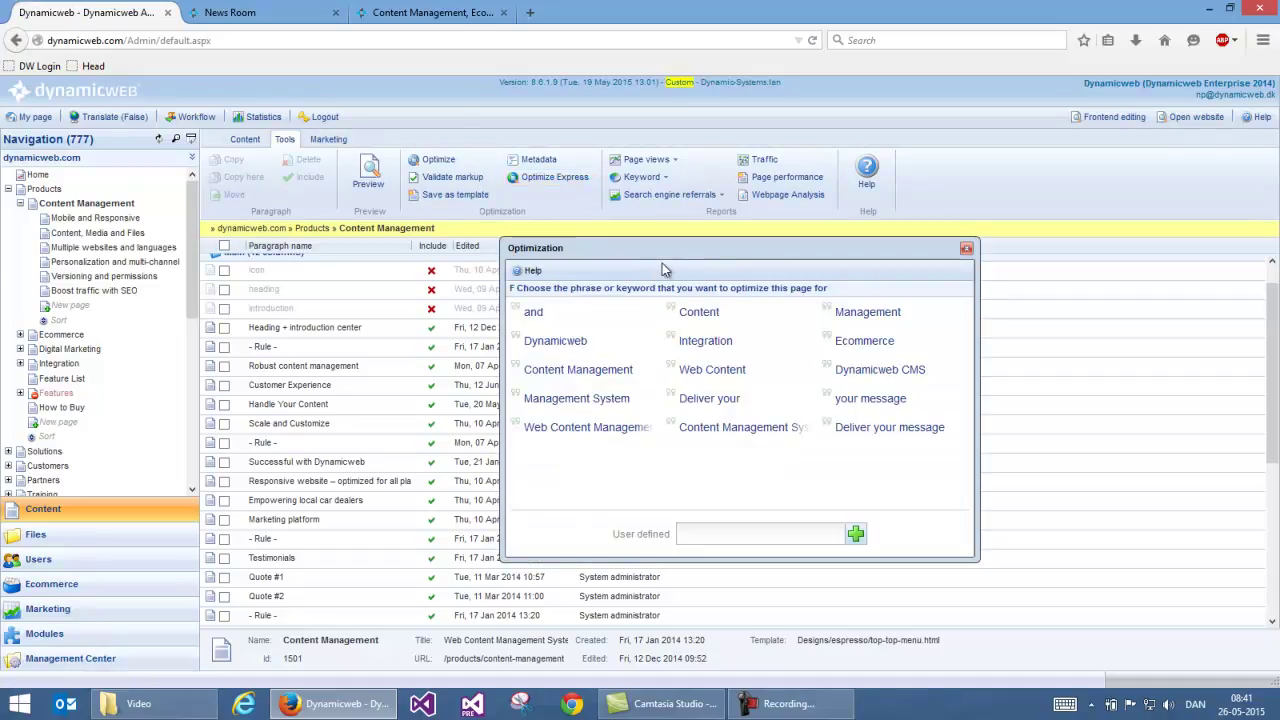
pyautogui.moveTo(655, 248); pyautogui.dragTo(415, 233)
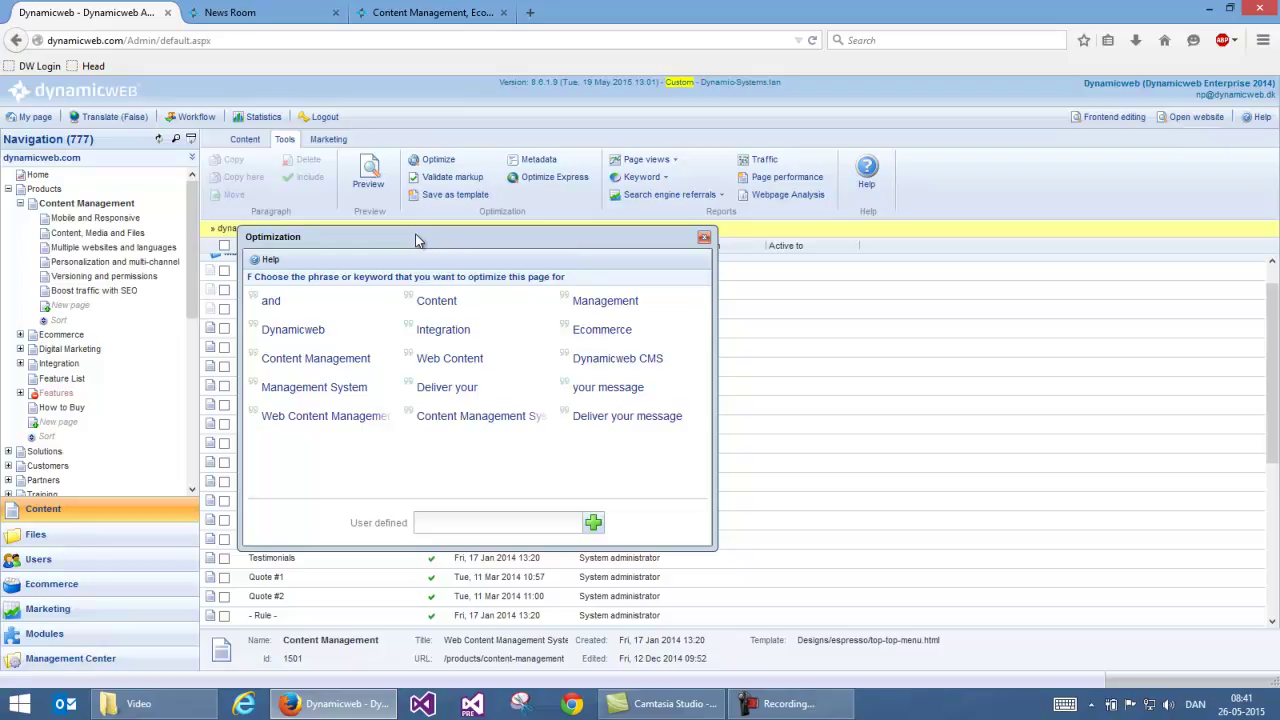
pyautogui.click(340, 362)
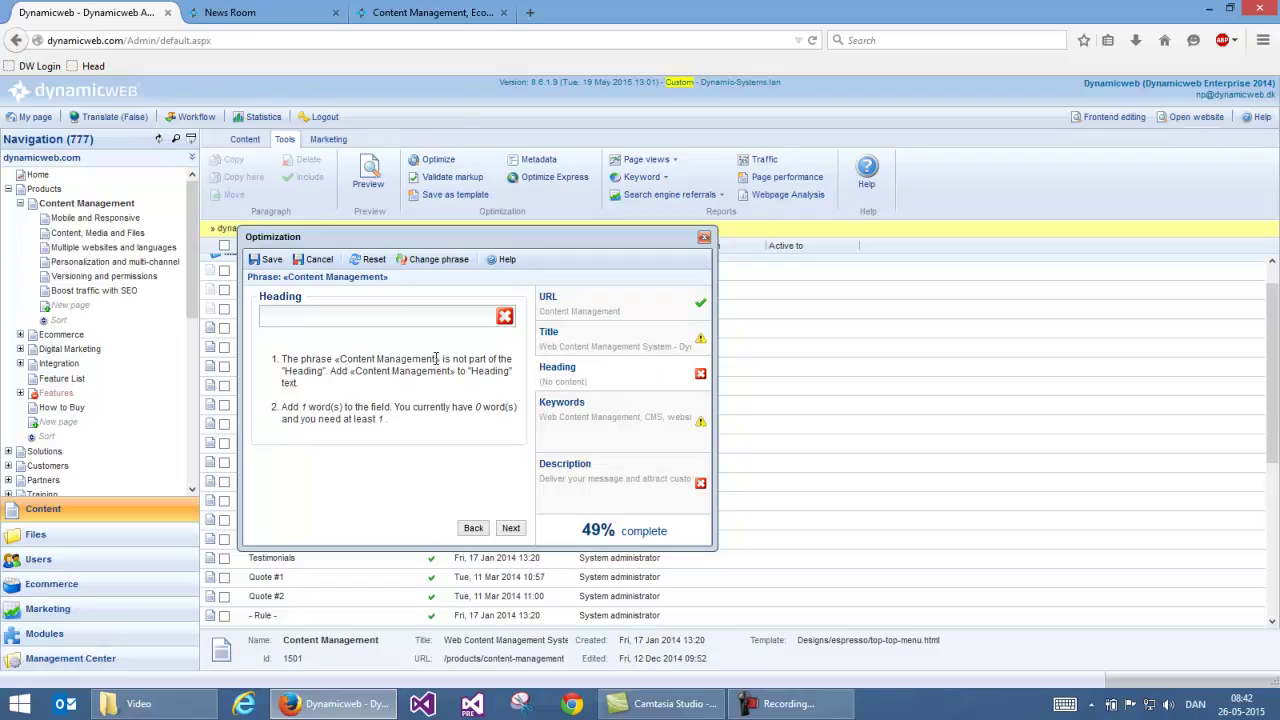
# Enter "Content Management" as the Heading in the page optimization.
pyautogui.click(329, 316)
pyautogui.write('Content Mana')
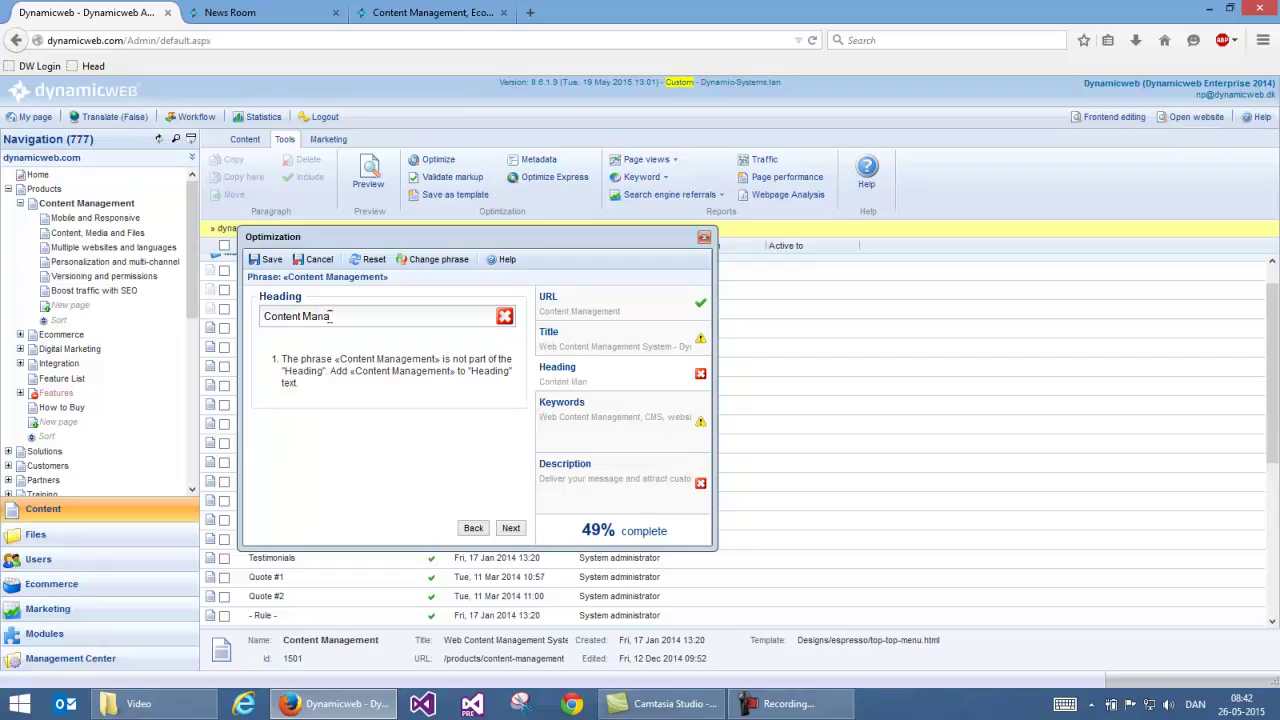
pyautogui.write('gement')
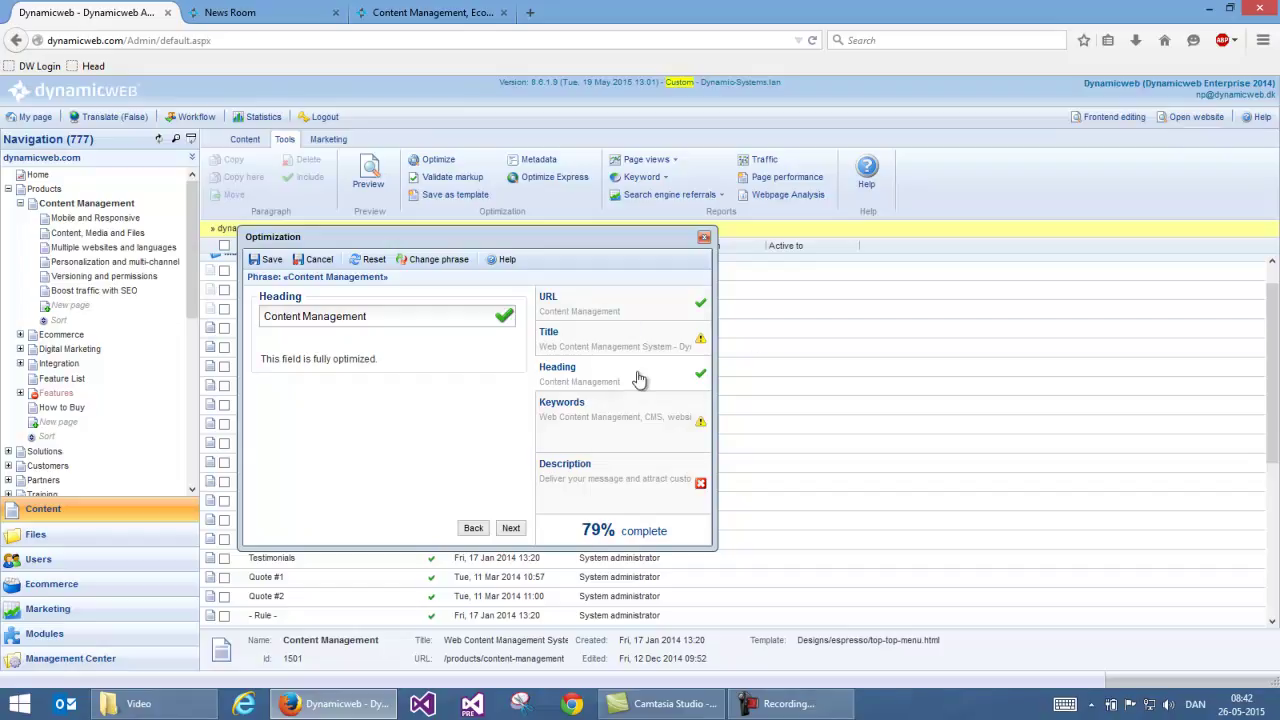
# Replace "CMS" with "Content Management" in the Description of the page optimization.
pyautogui.click(630, 478)
pyautogui.doubleClick(462, 334)
pyautogui.write('Content Management')
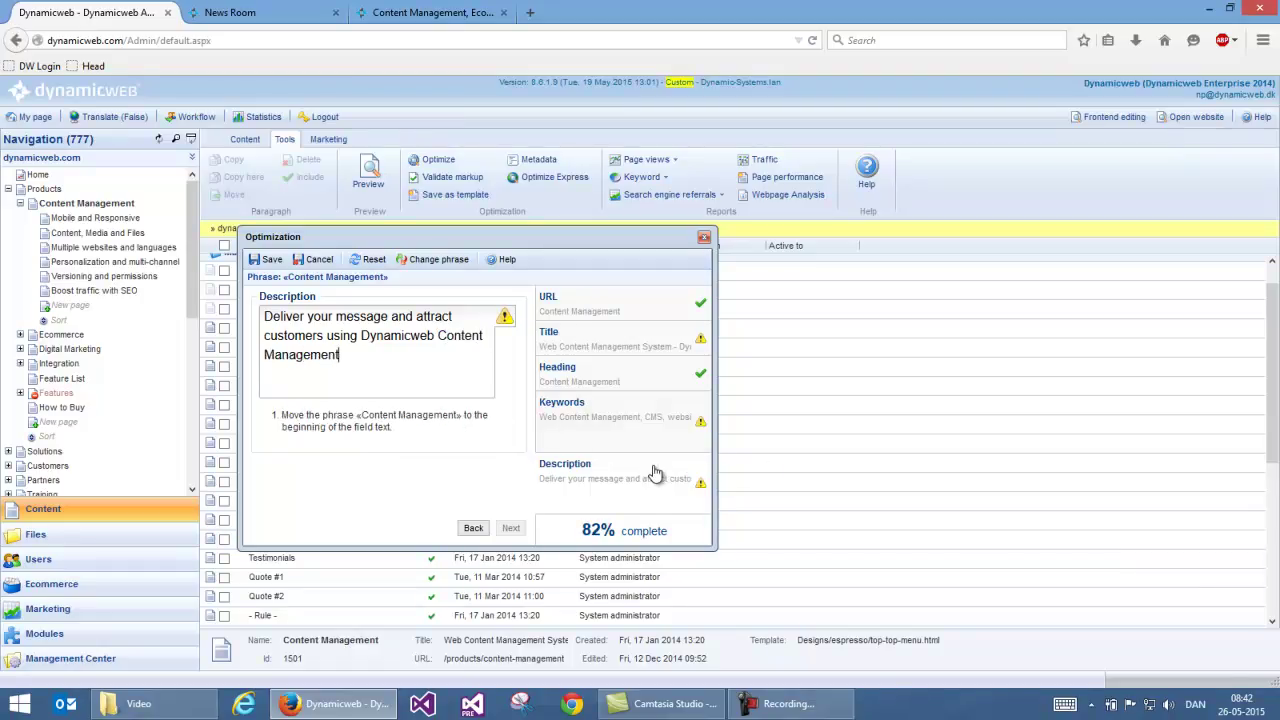
# Move the phrase "Content Management" to the beginning of the Description and close the optimization without saving.
pyautogui.moveTo(438, 336); pyautogui.dragTo(443, 351)
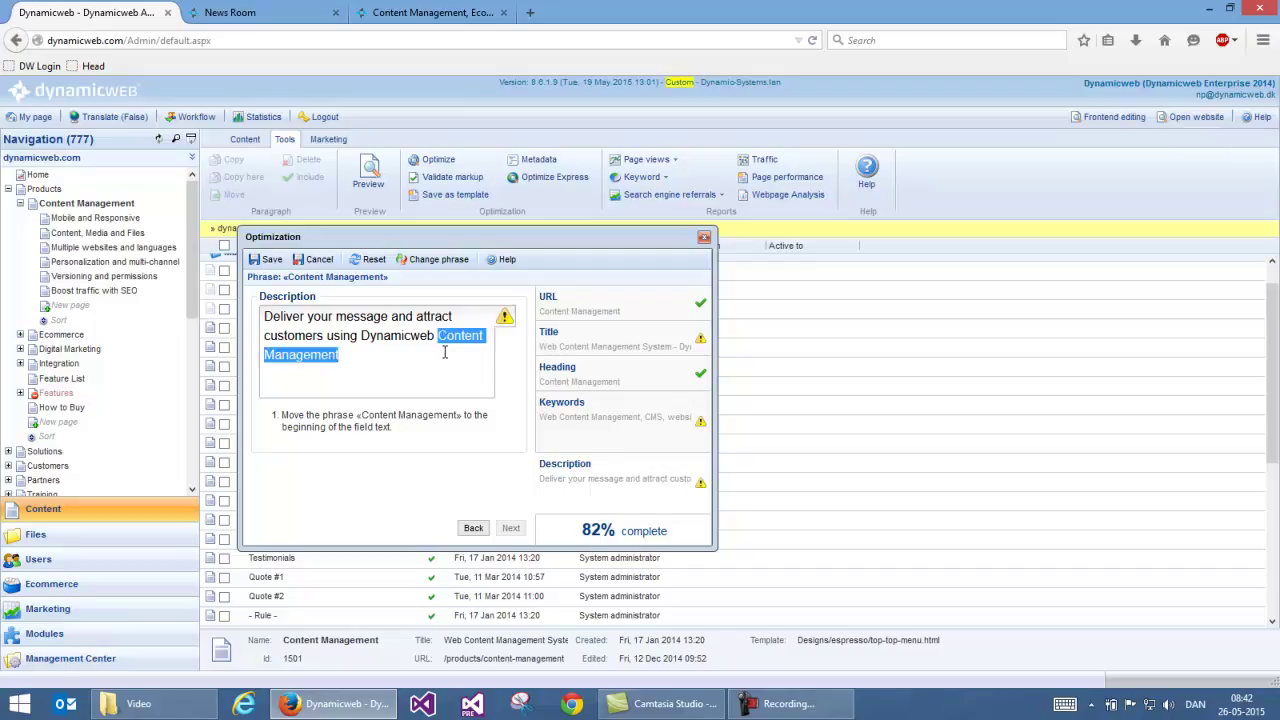
pyautogui.hotkey('ctrl', 'x')
pyautogui.hotkey('ctrl', 'Home')
pyautogui.hotkey('ctrl', 'v')
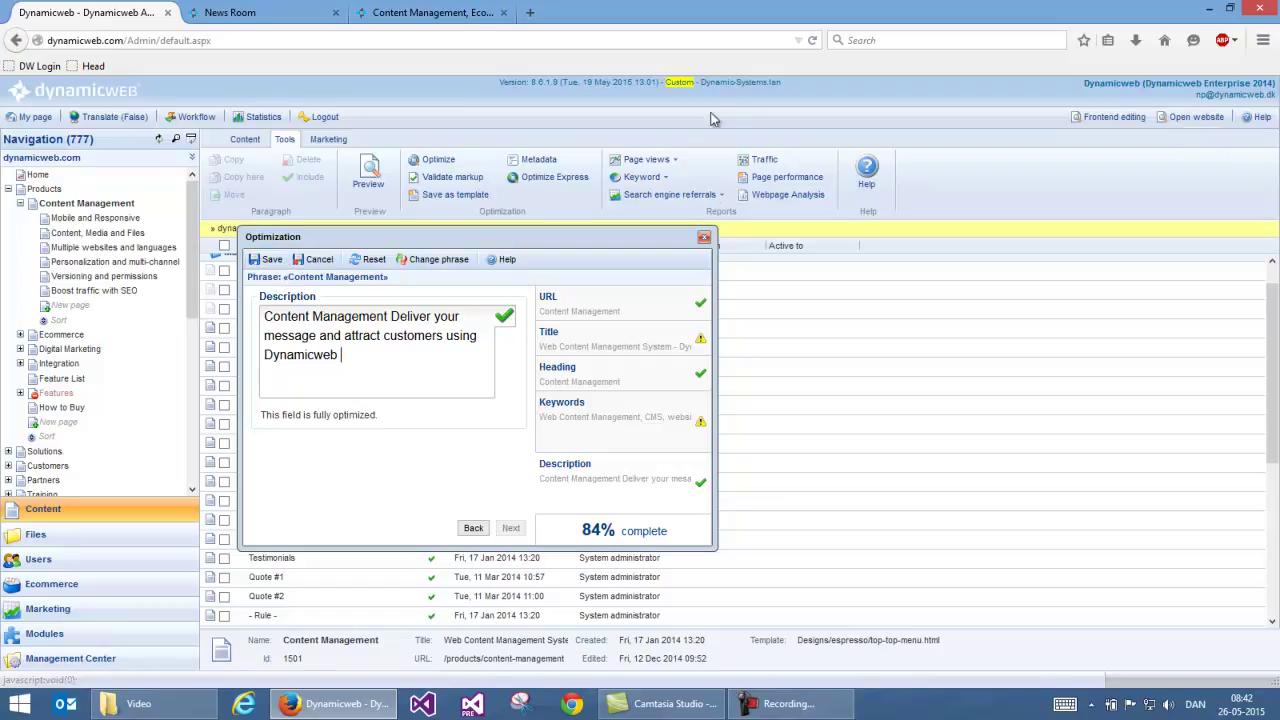
pyautogui.click(704, 237)
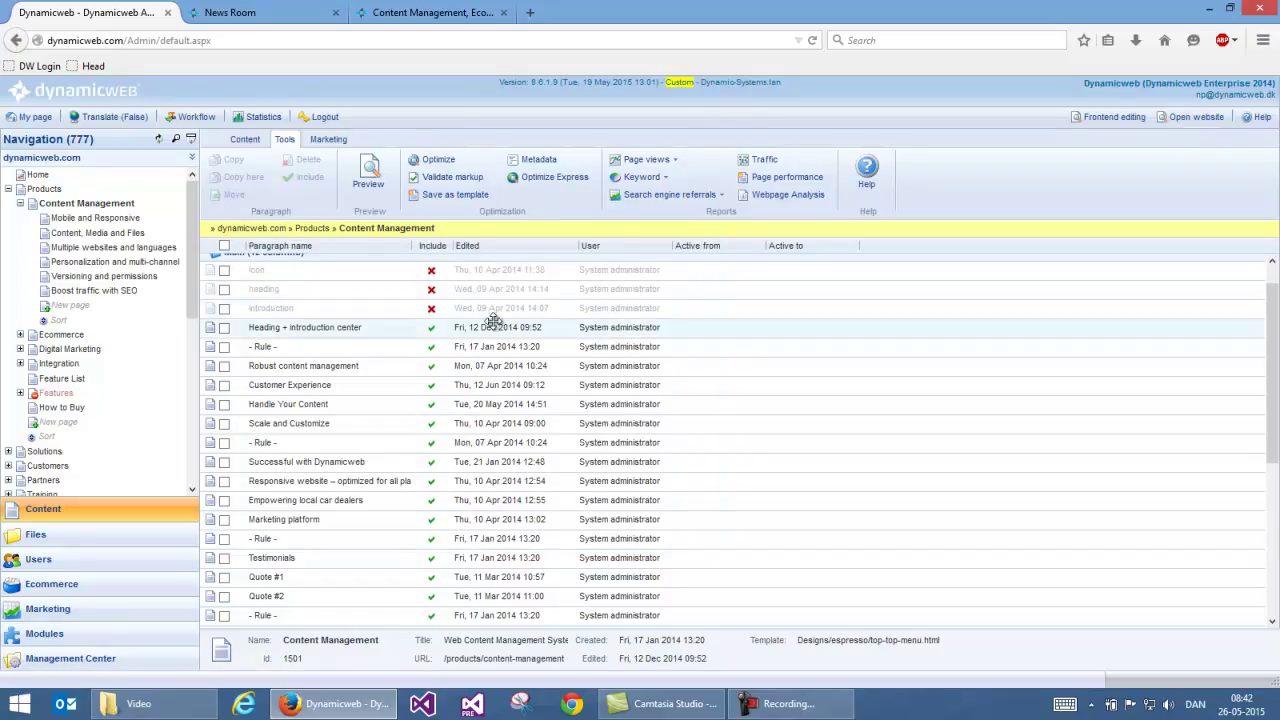
# View the report of the page's views by day and close it again.
pyautogui.click(677, 161)
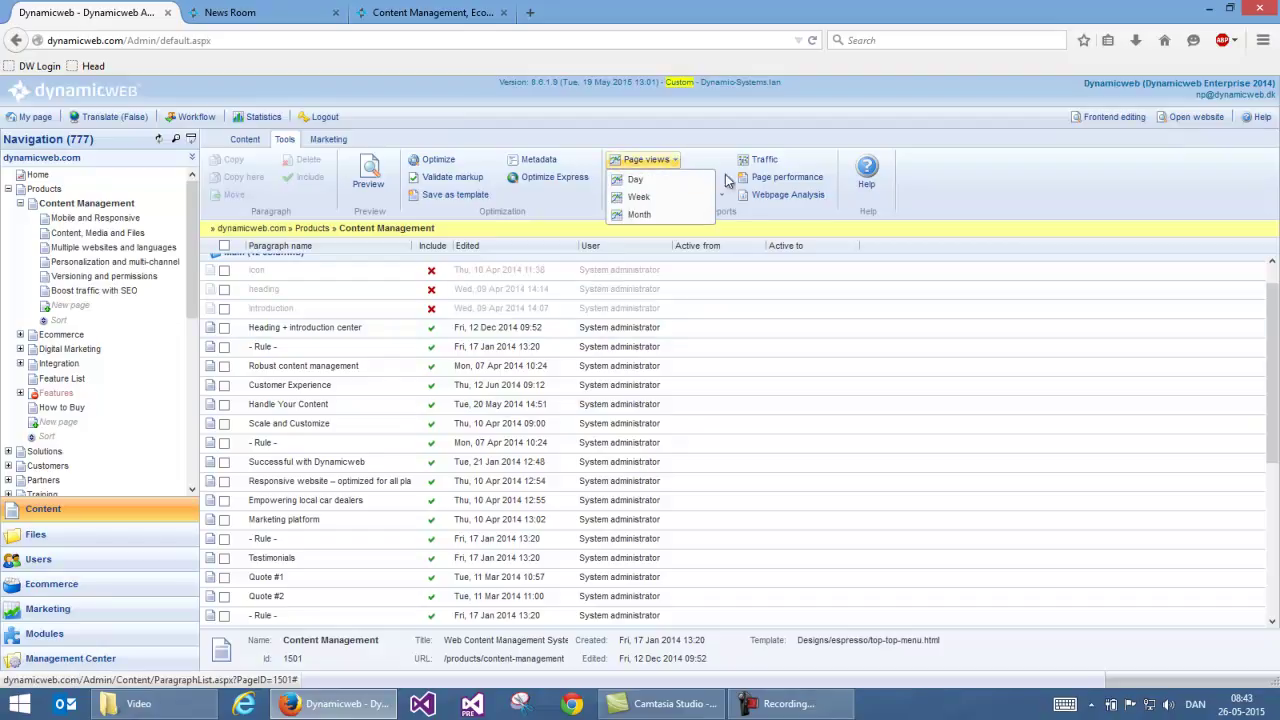
pyautogui.click(636, 179)
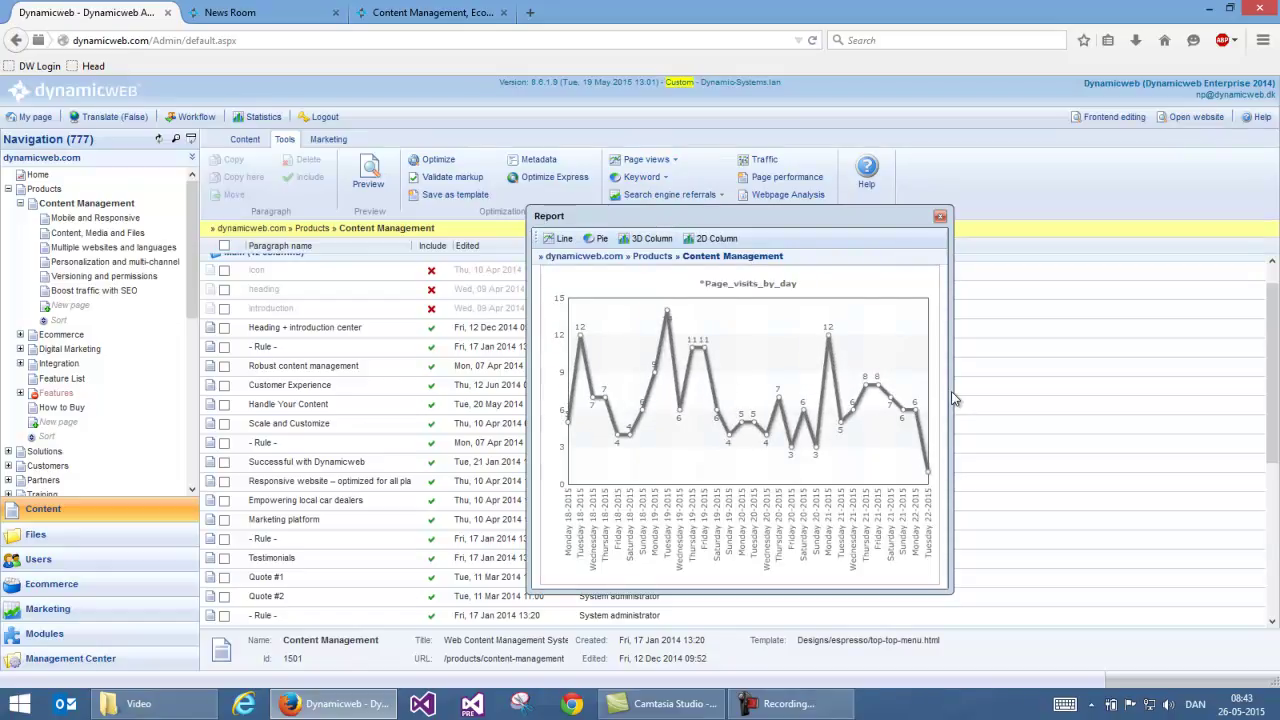
pyautogui.click(941, 217)
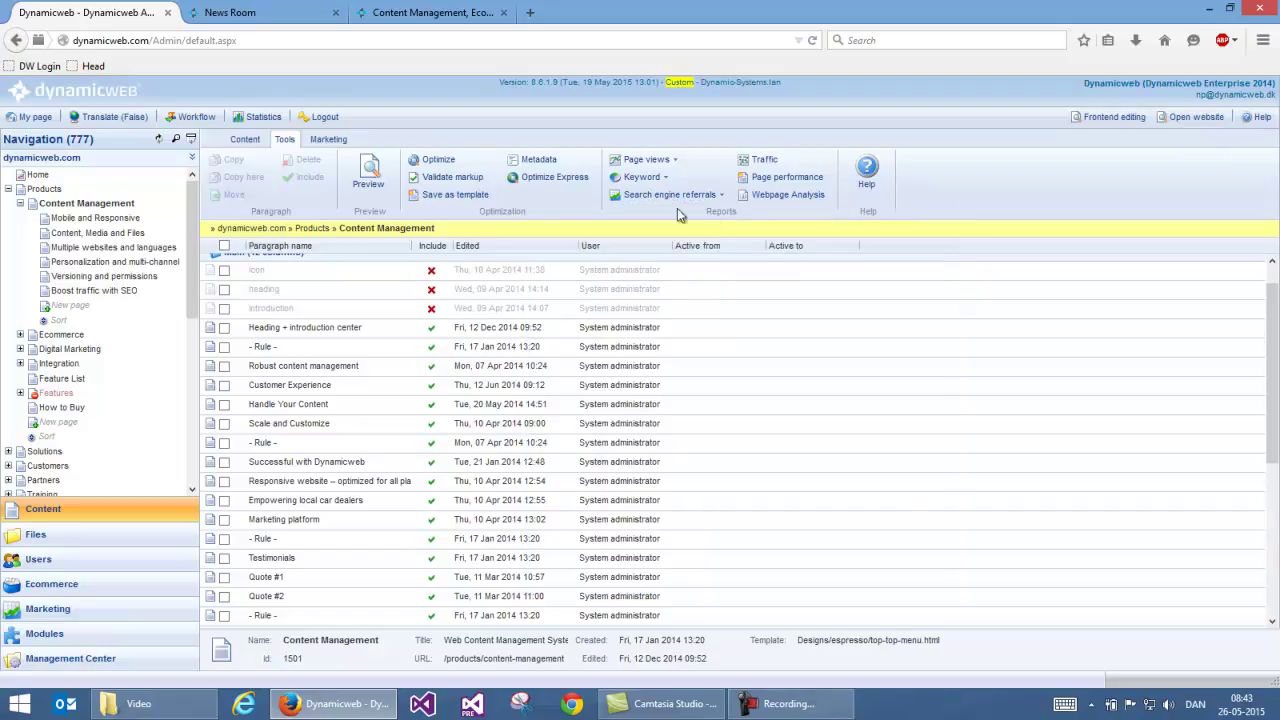
# Examine the page performance report and the webpage analysis for the Content Management page, closing each one again.
pyautogui.click(771, 180)
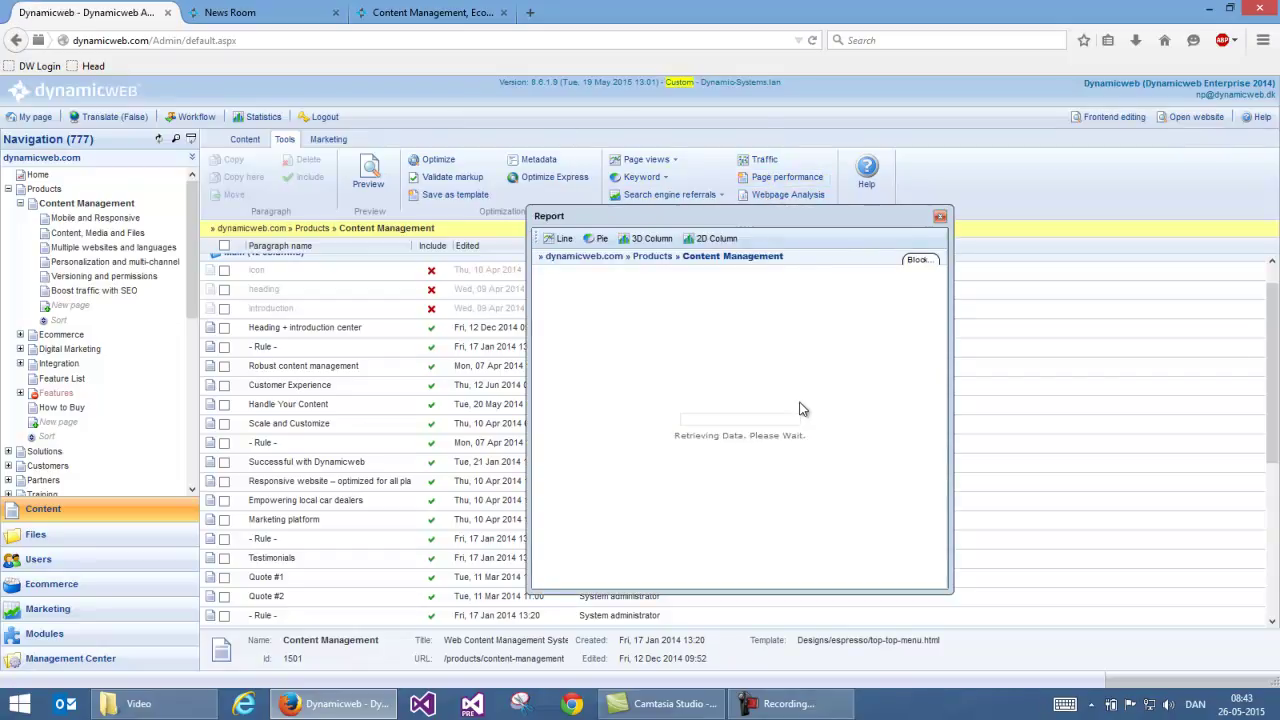
pyautogui.moveTo(680, 425)
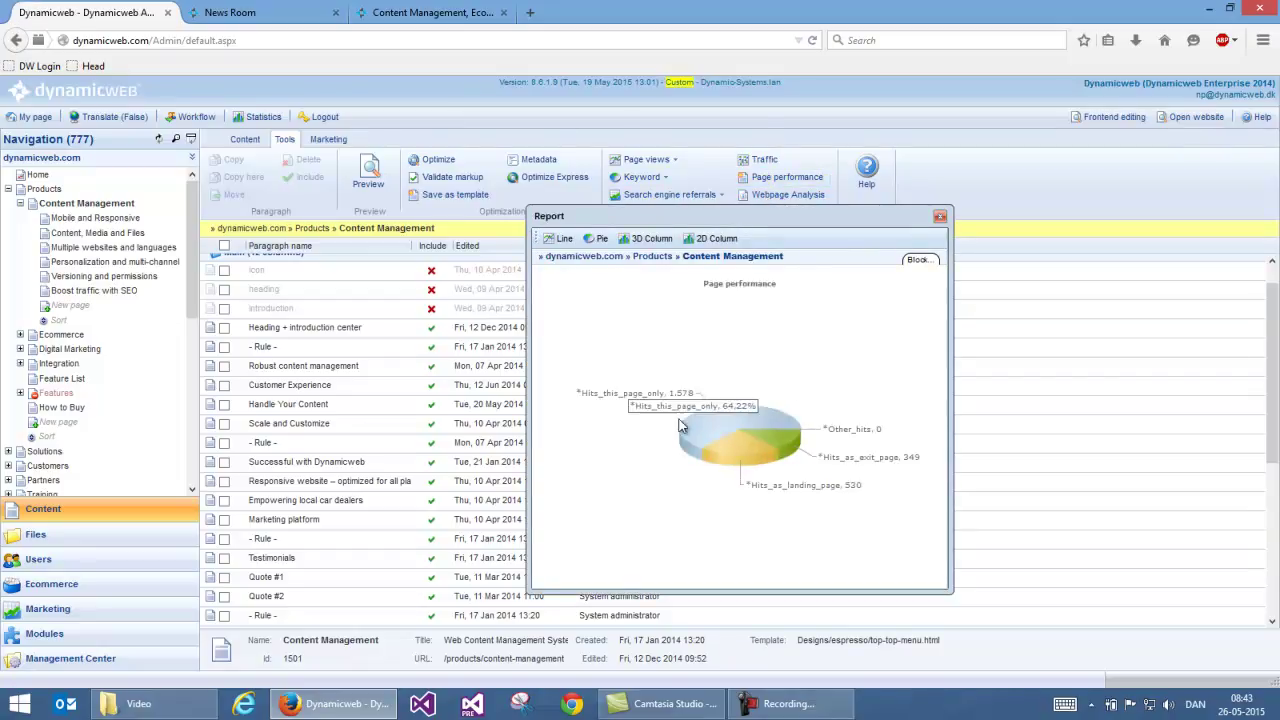
pyautogui.click(940, 218)
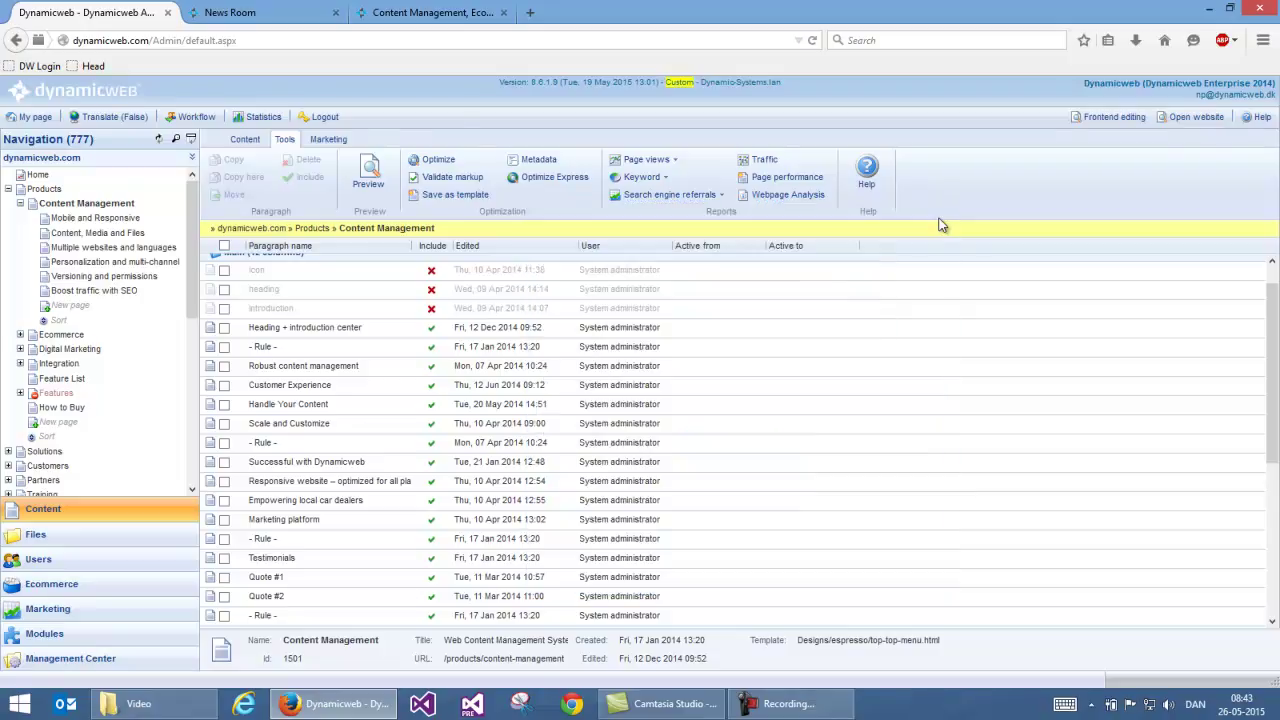
pyautogui.click(789, 194)
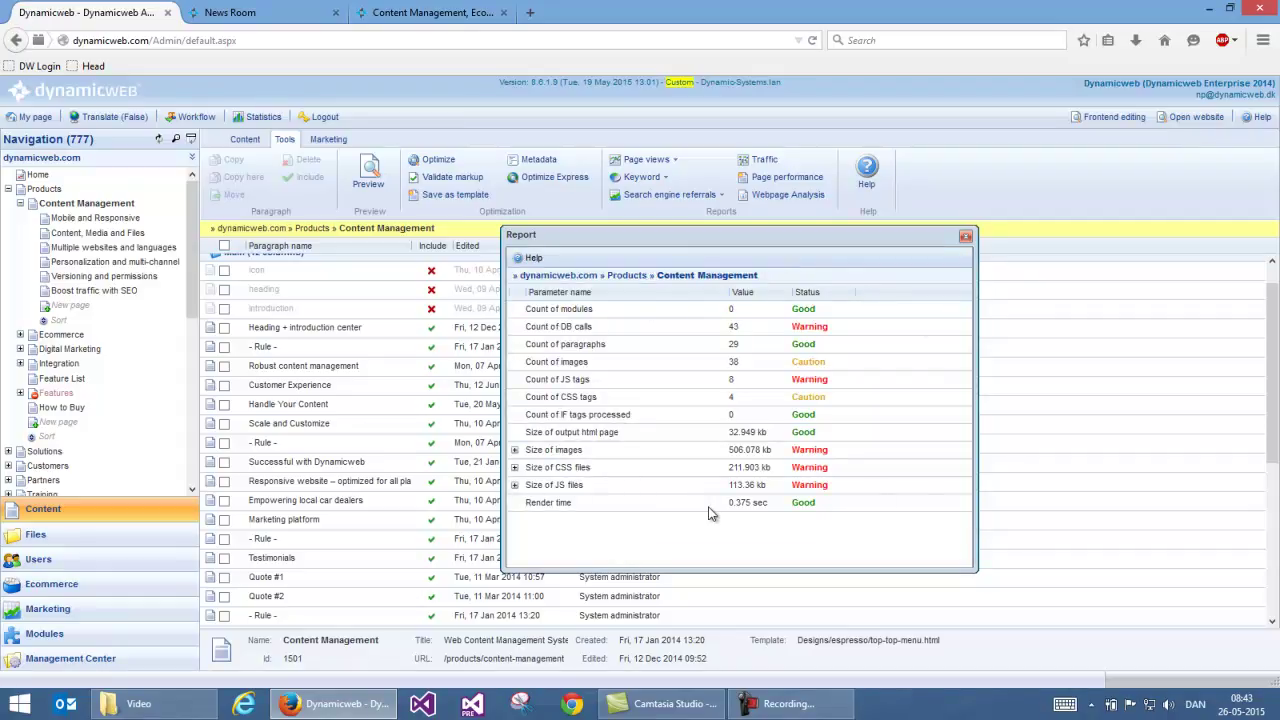
pyautogui.click(966, 239)
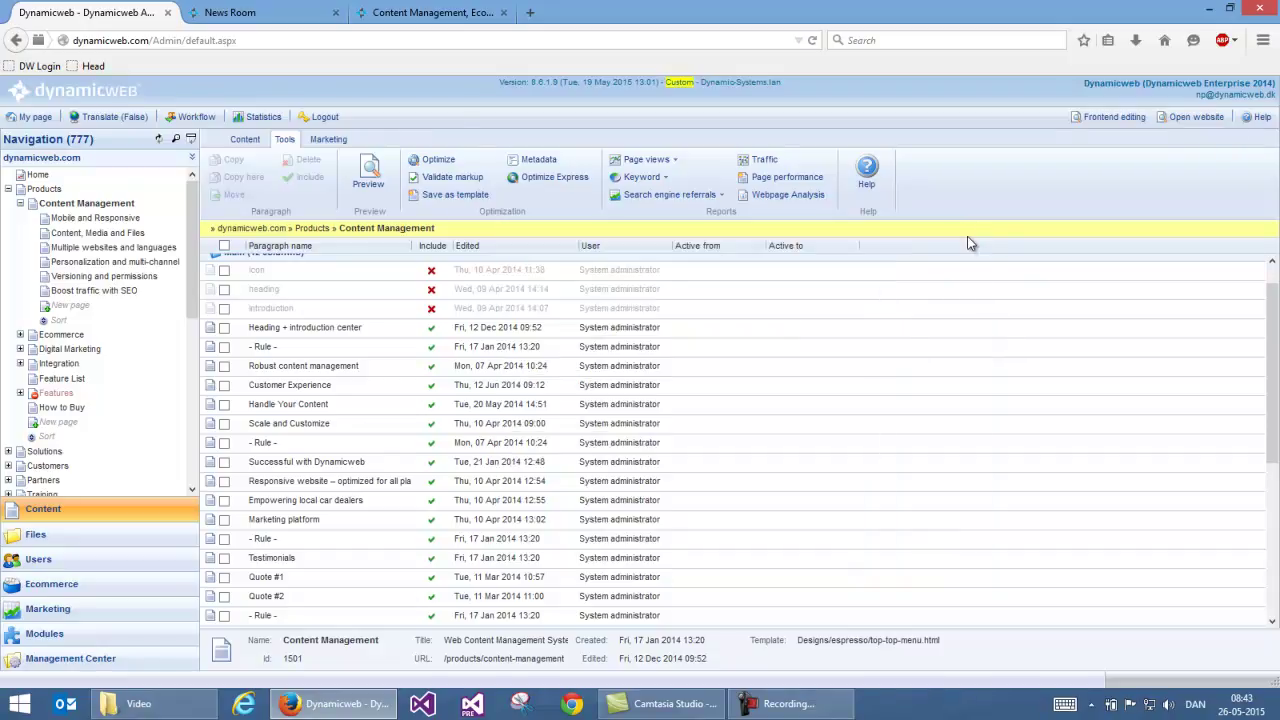